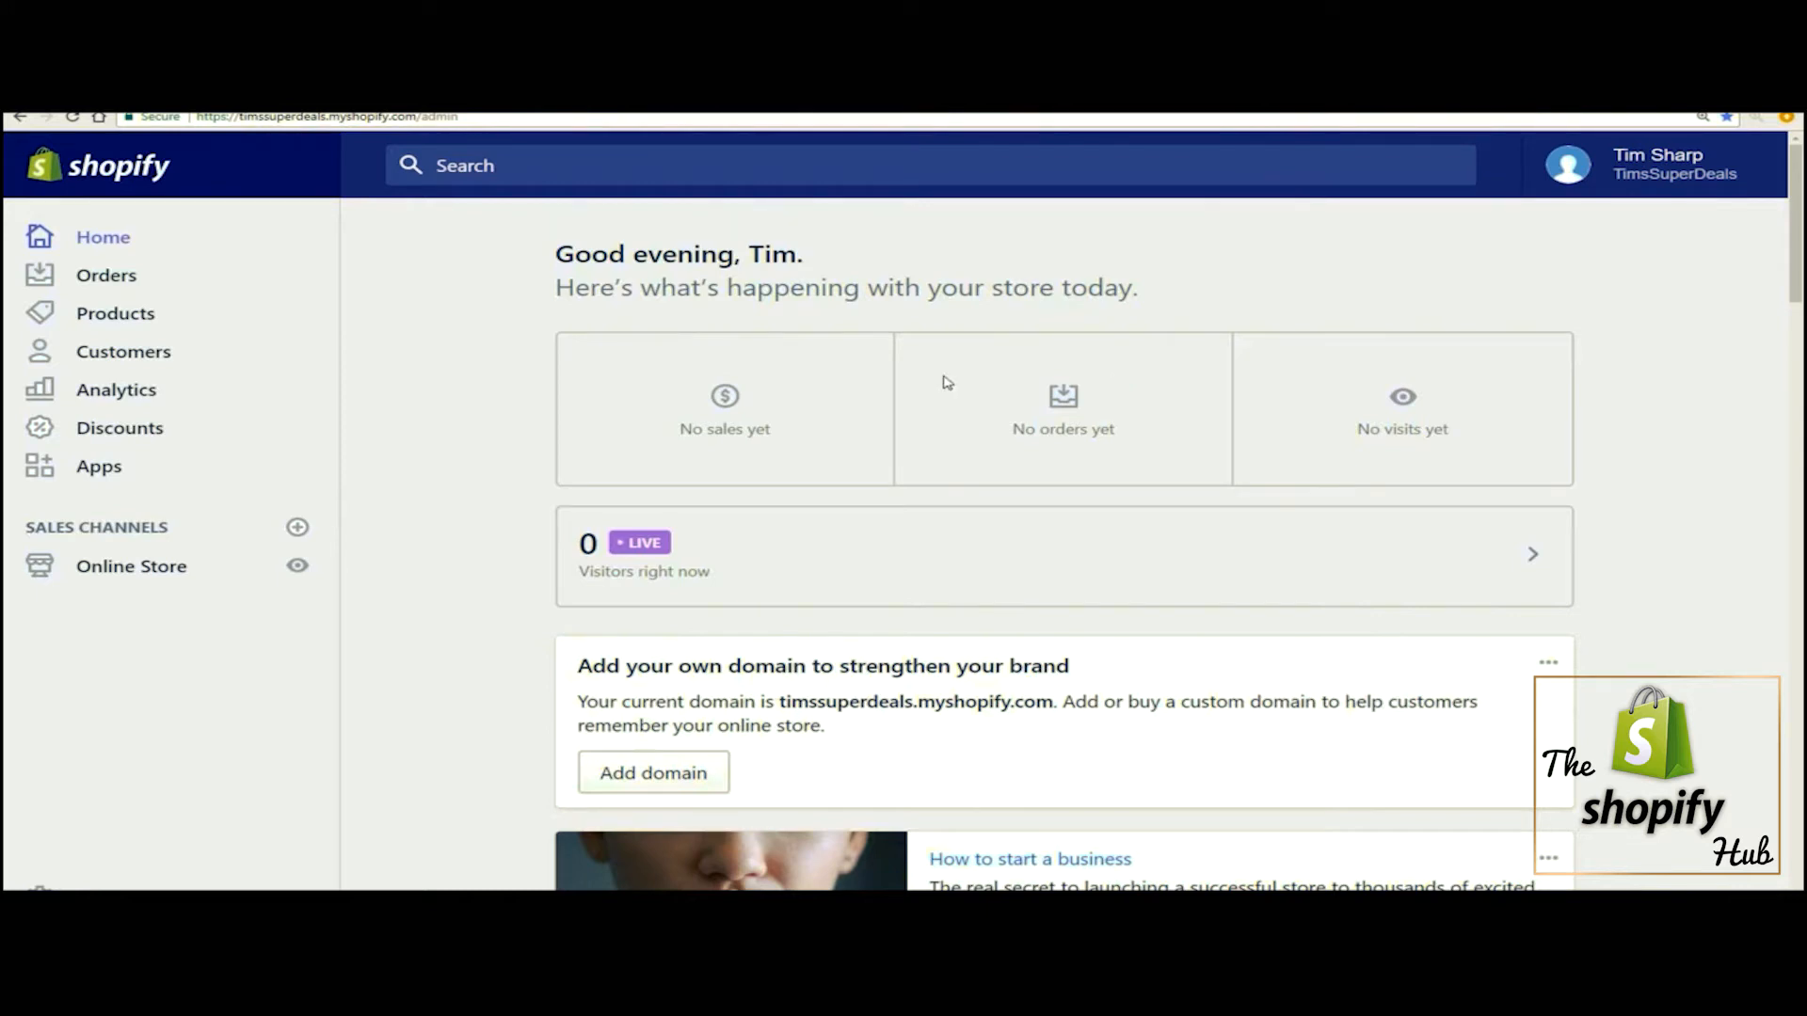
Start connecting the existing domain timssuperdeals.com to the online store through its domain settings.
left_click(96, 572)
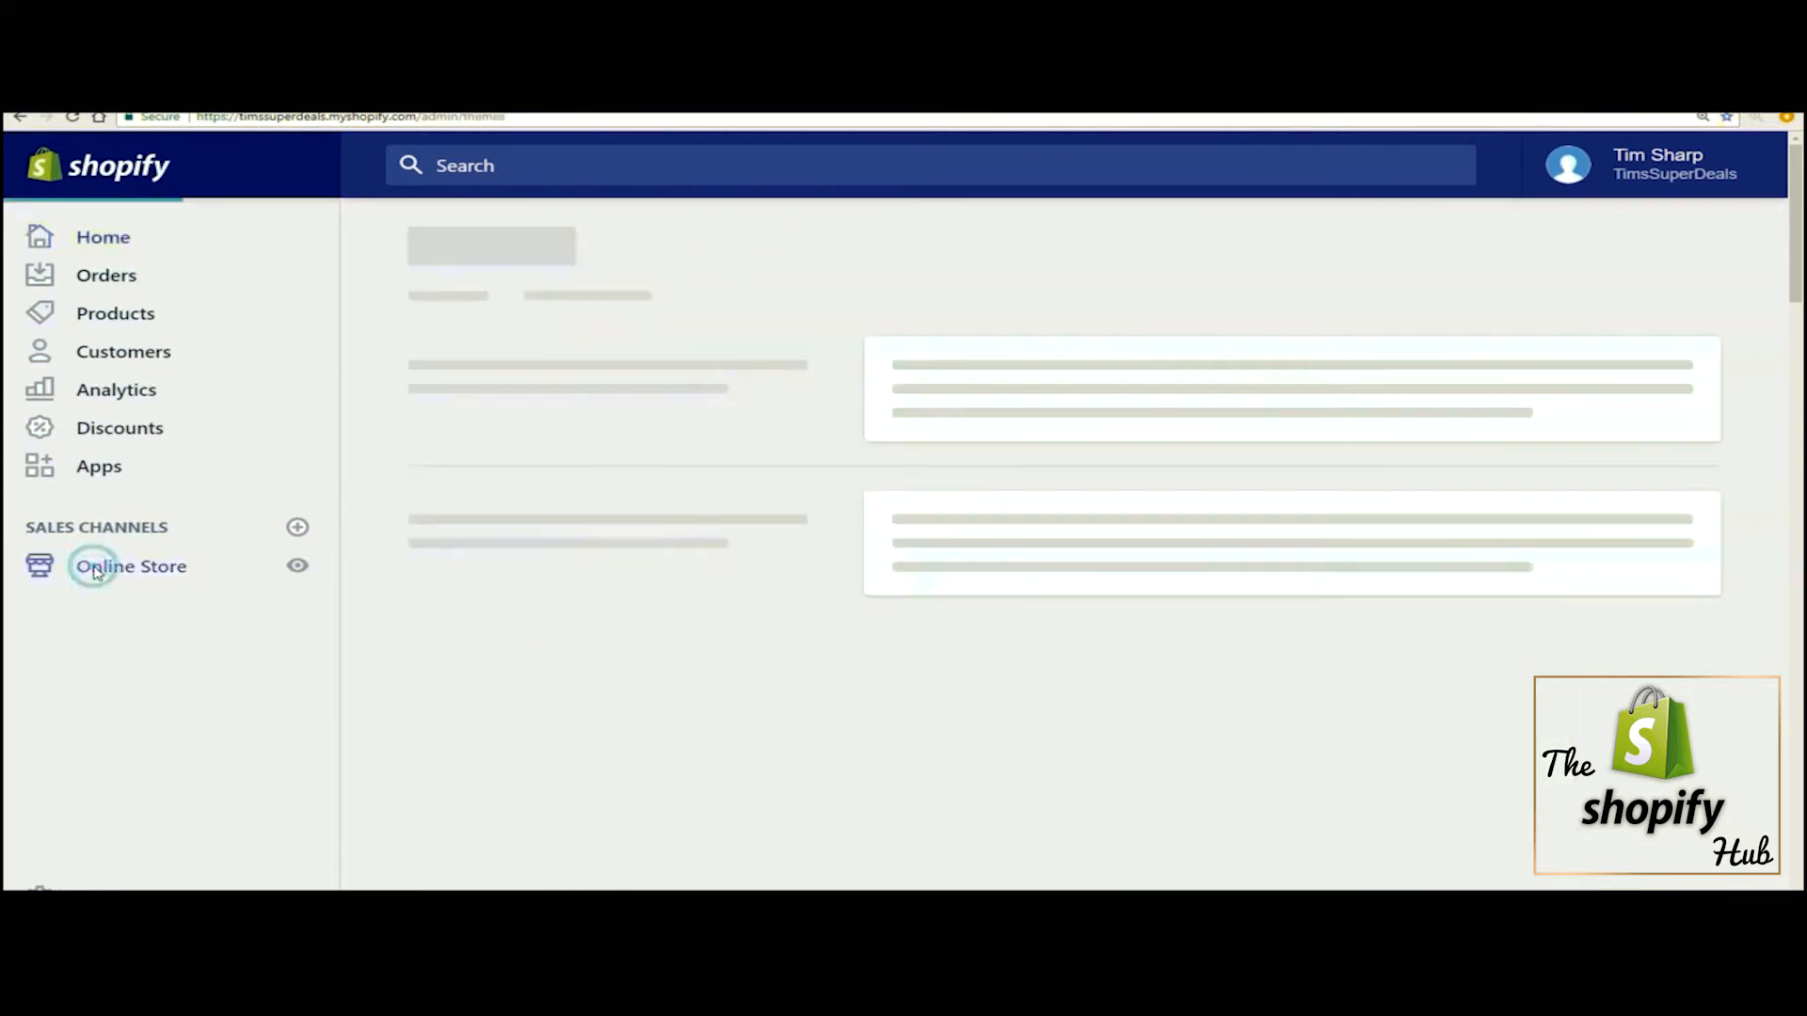
left_click(106, 739)
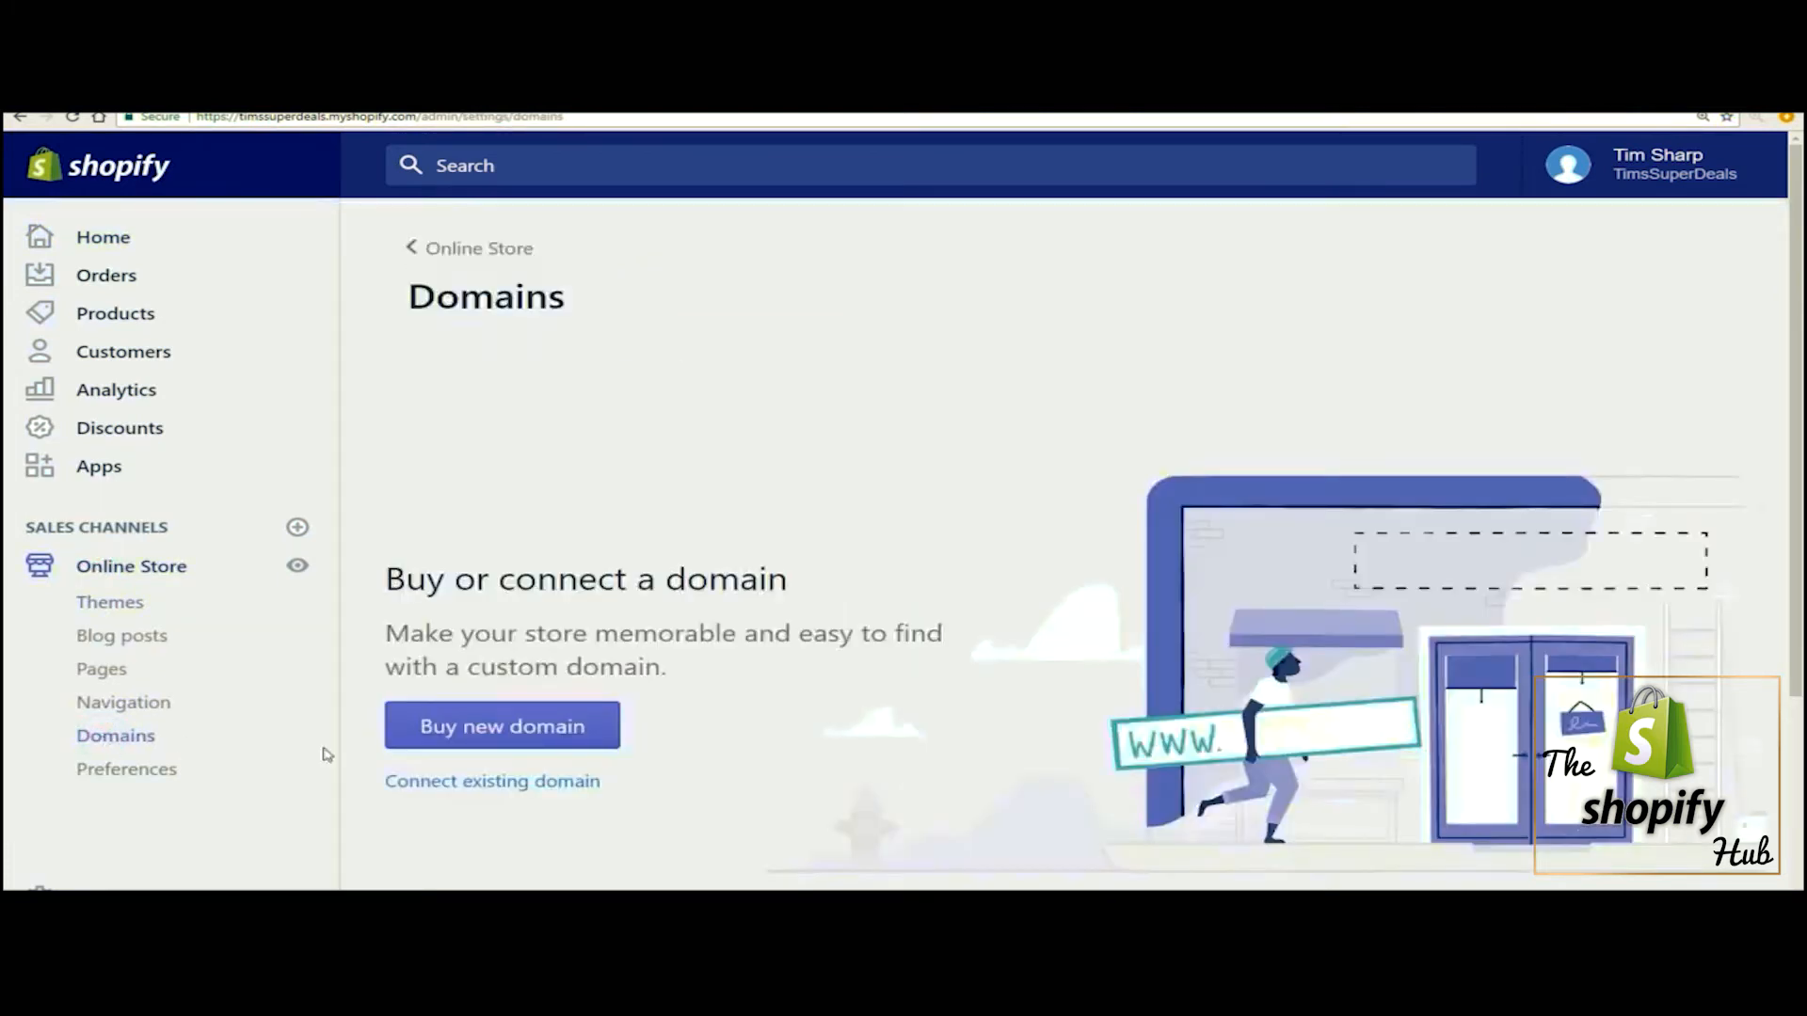
left_click(454, 788)
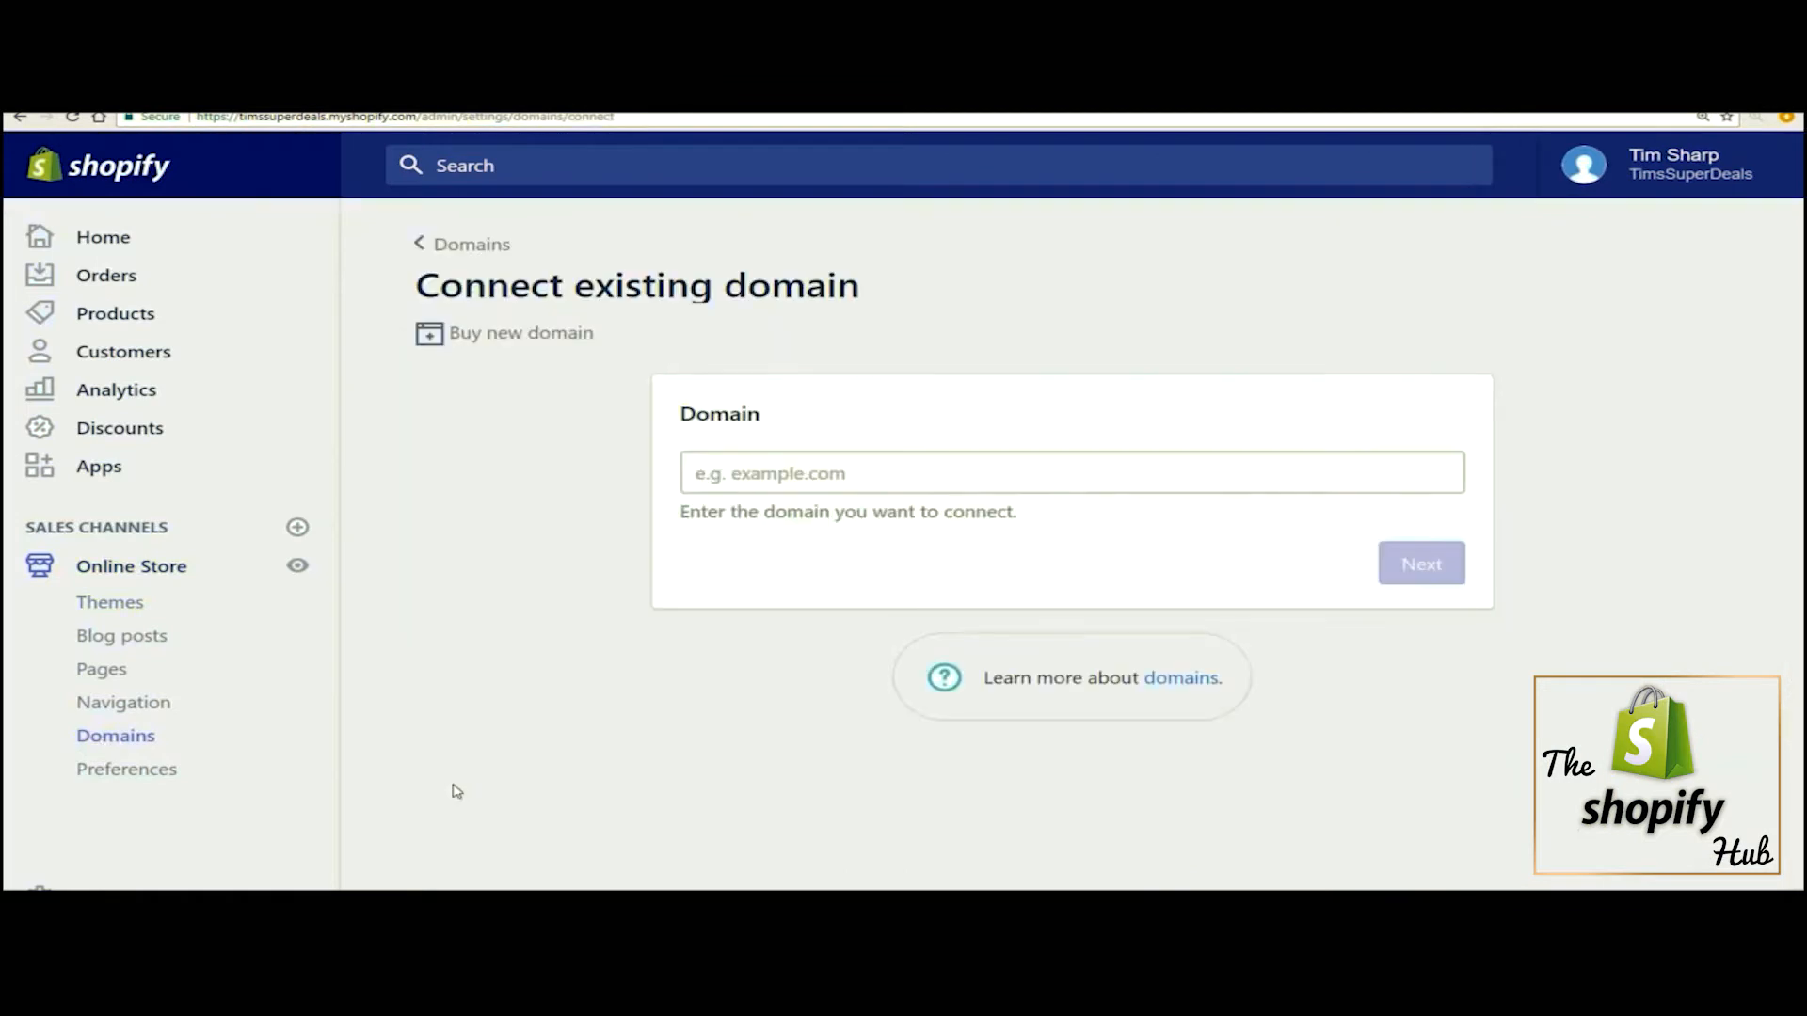
left_click(731, 478)
type("tim")
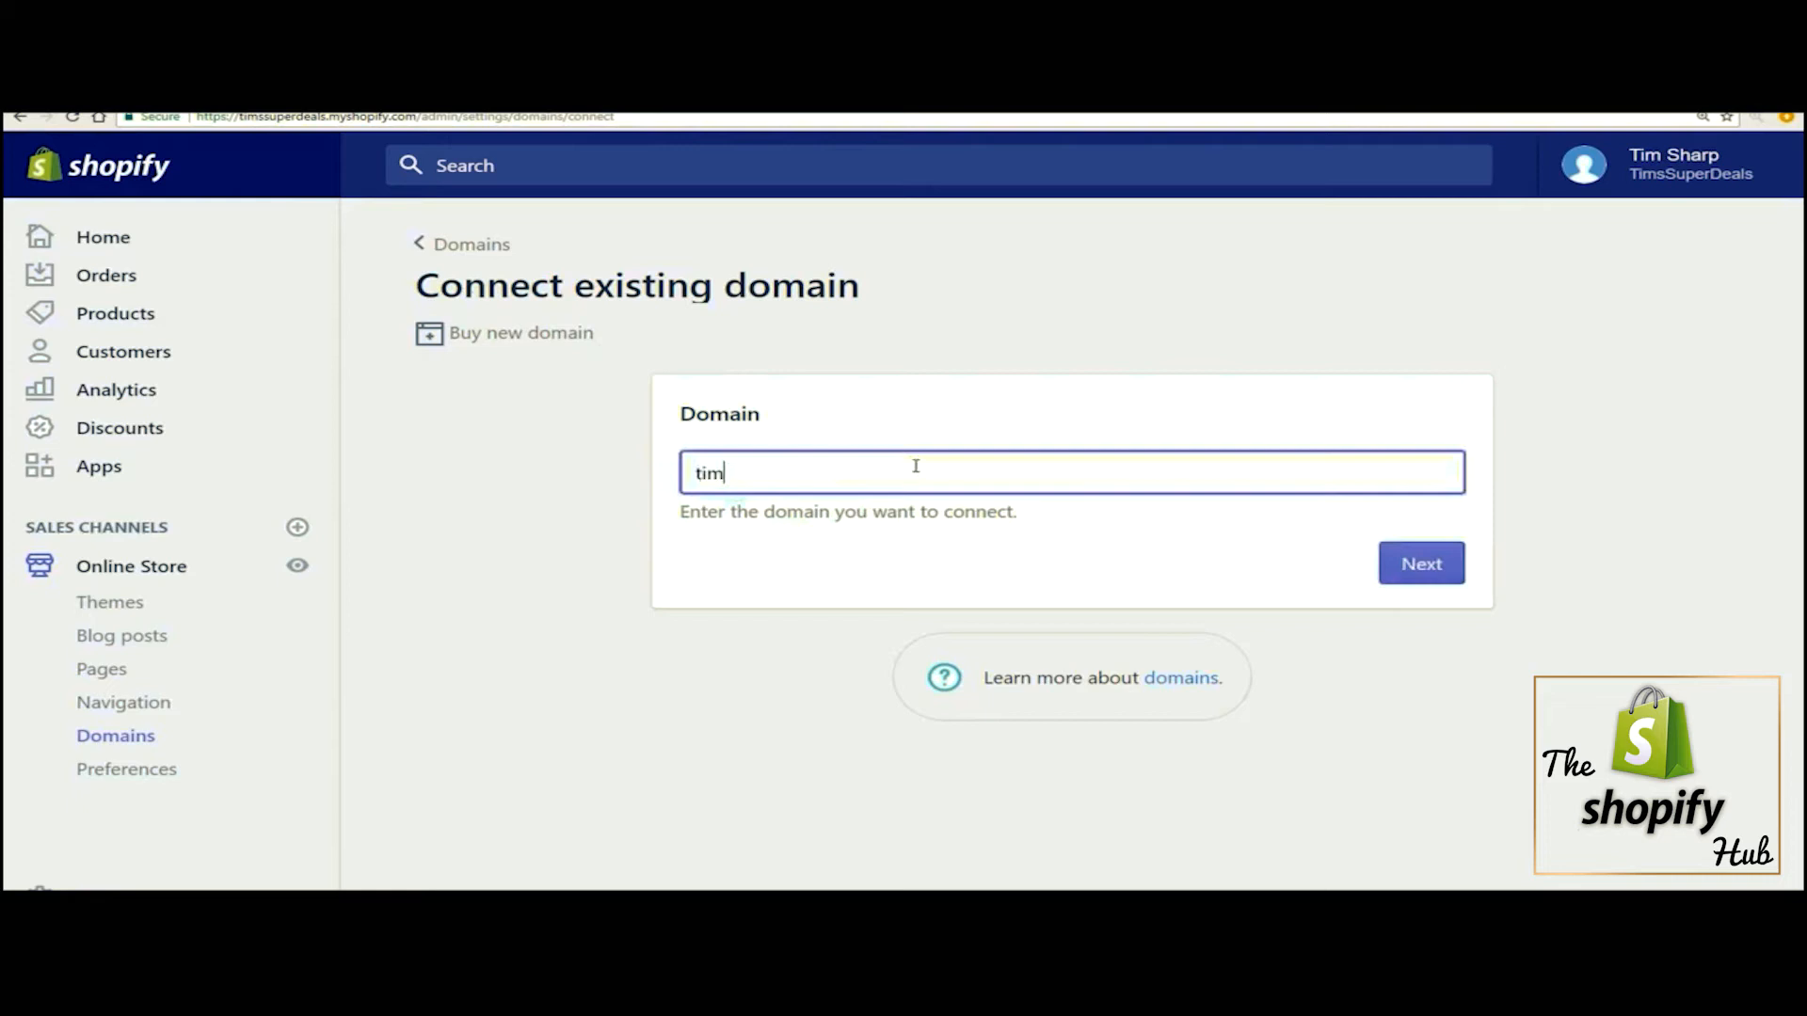
type("ssuperdeals.com")
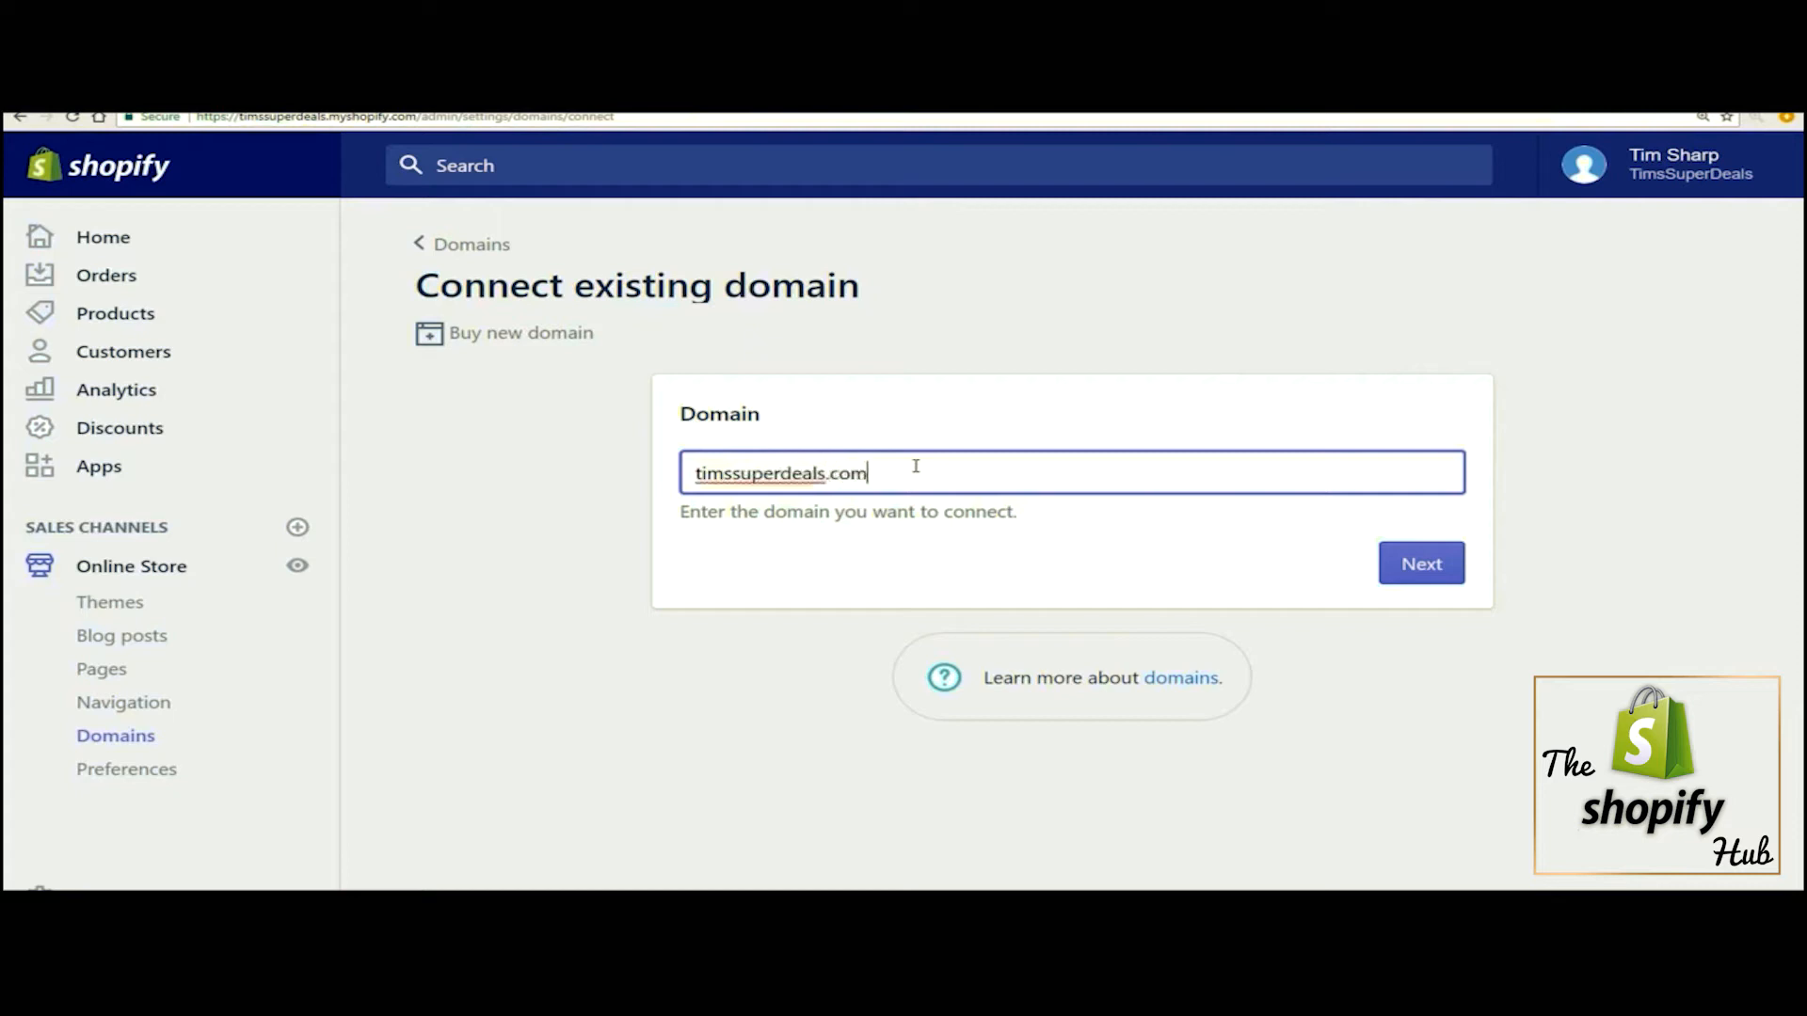
left_click(1442, 576)
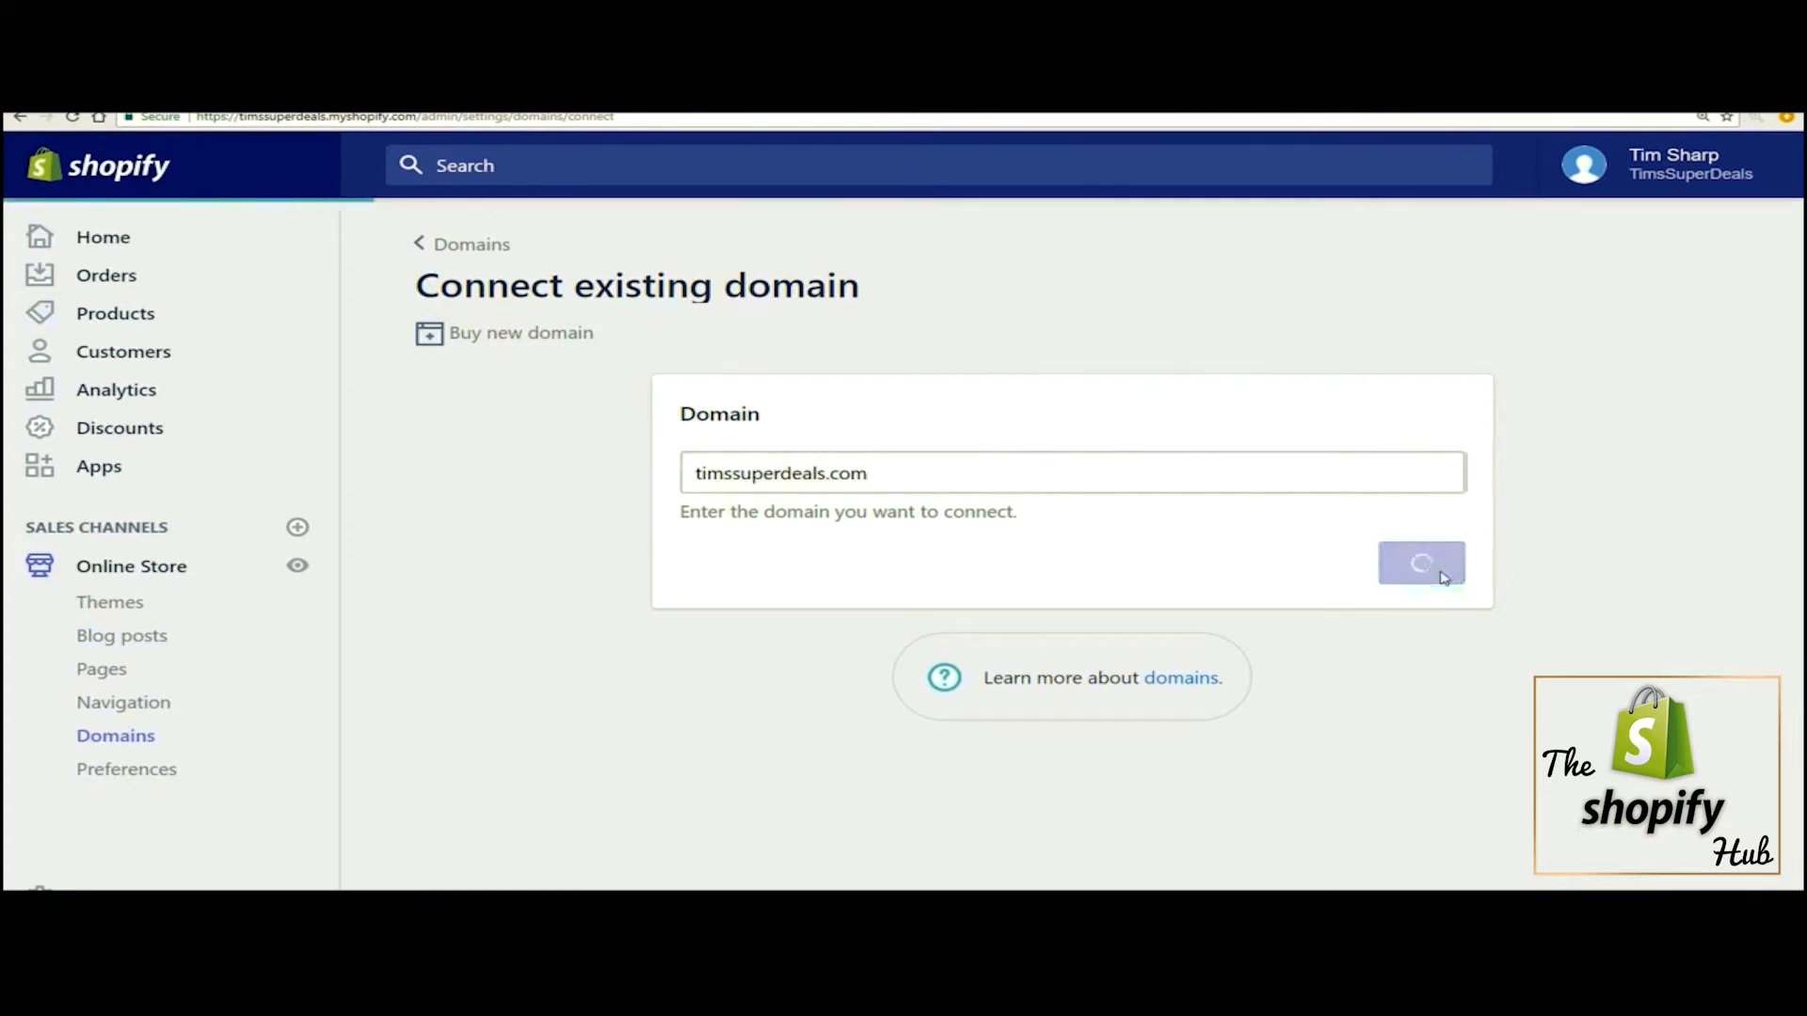
Open the step-by-step domain connection instructions and go to the section on setting up an existing domain to connect to Shopify.
left_click_drag(675, 577, 1221, 596)
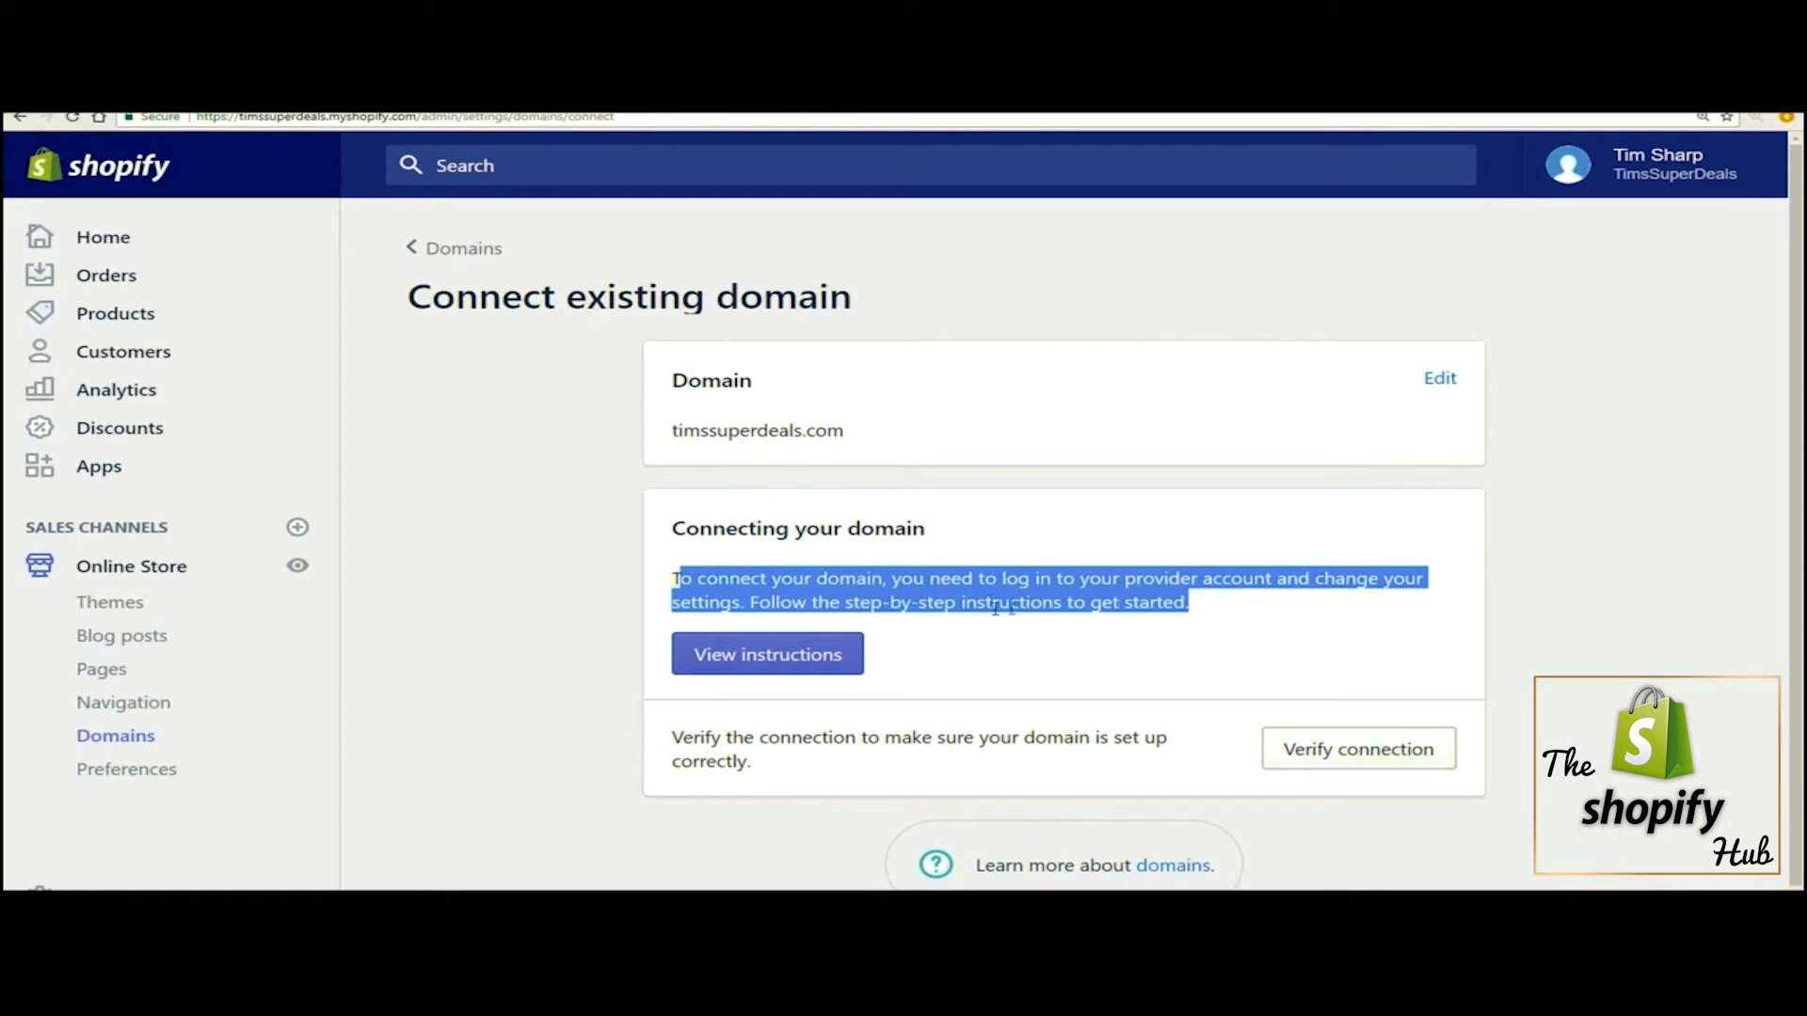
left_click(1120, 640)
left_click(771, 657)
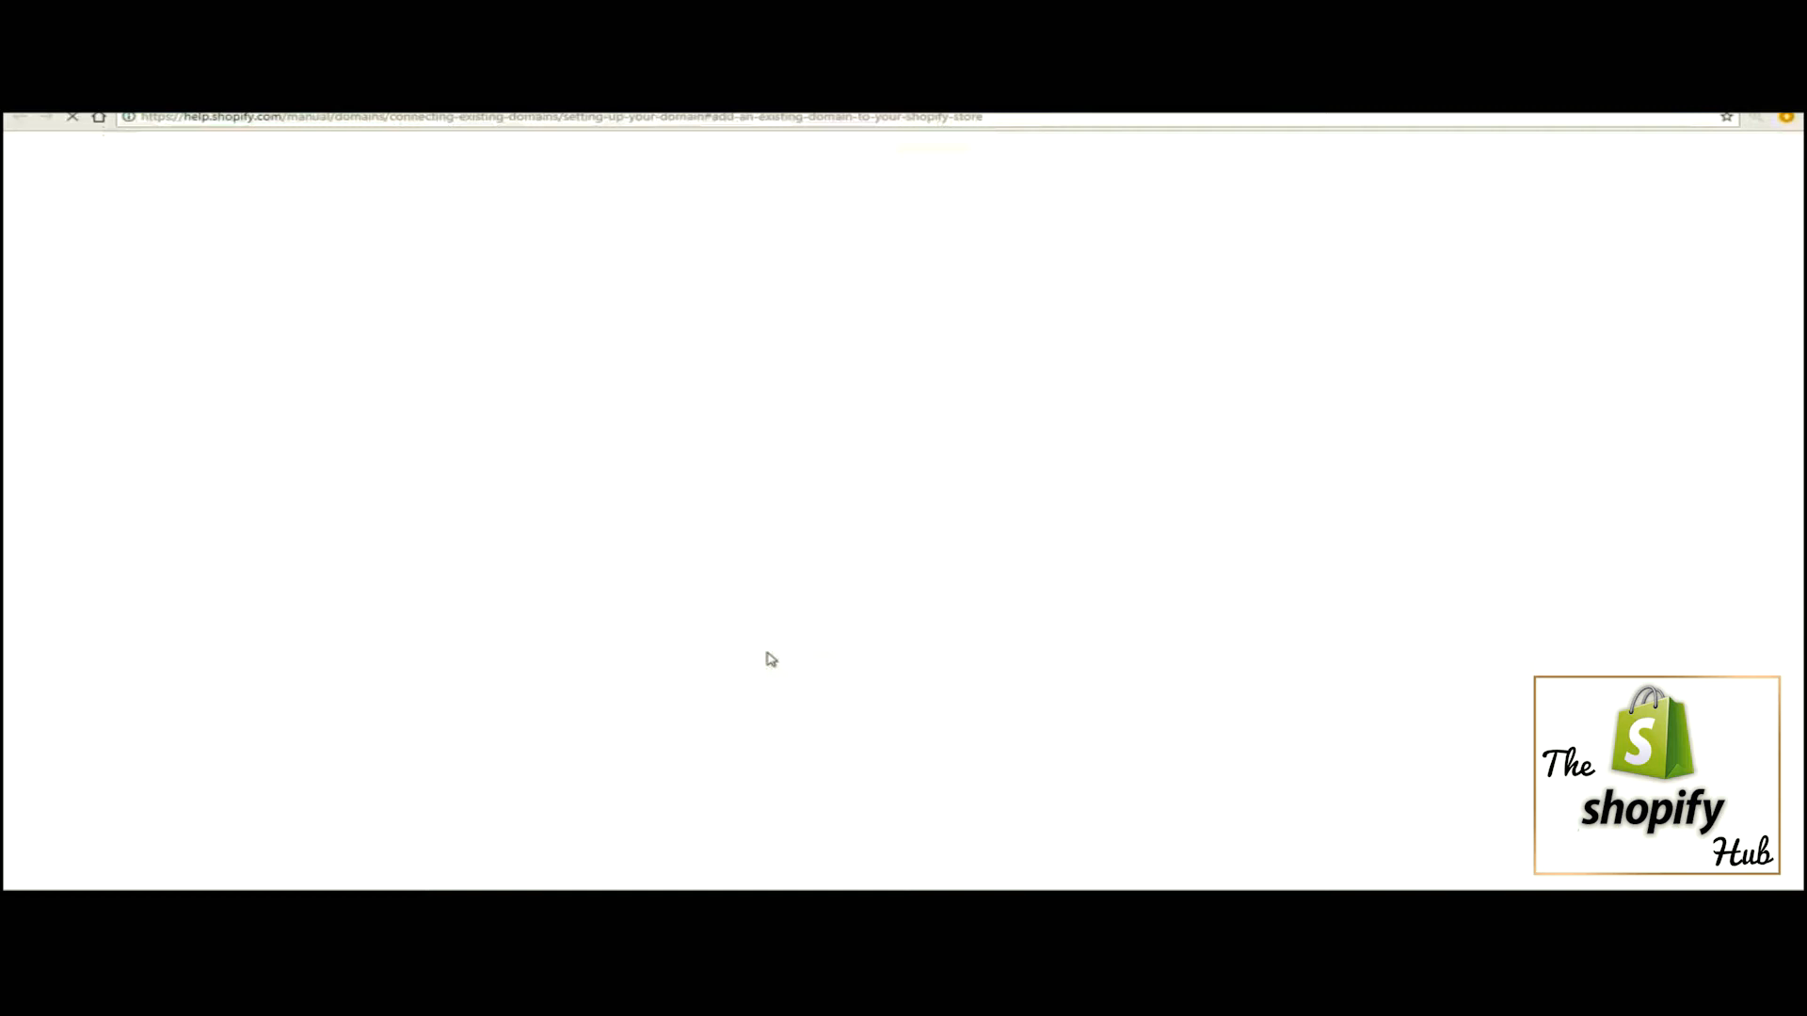
scroll(544, 517, "down", 10)
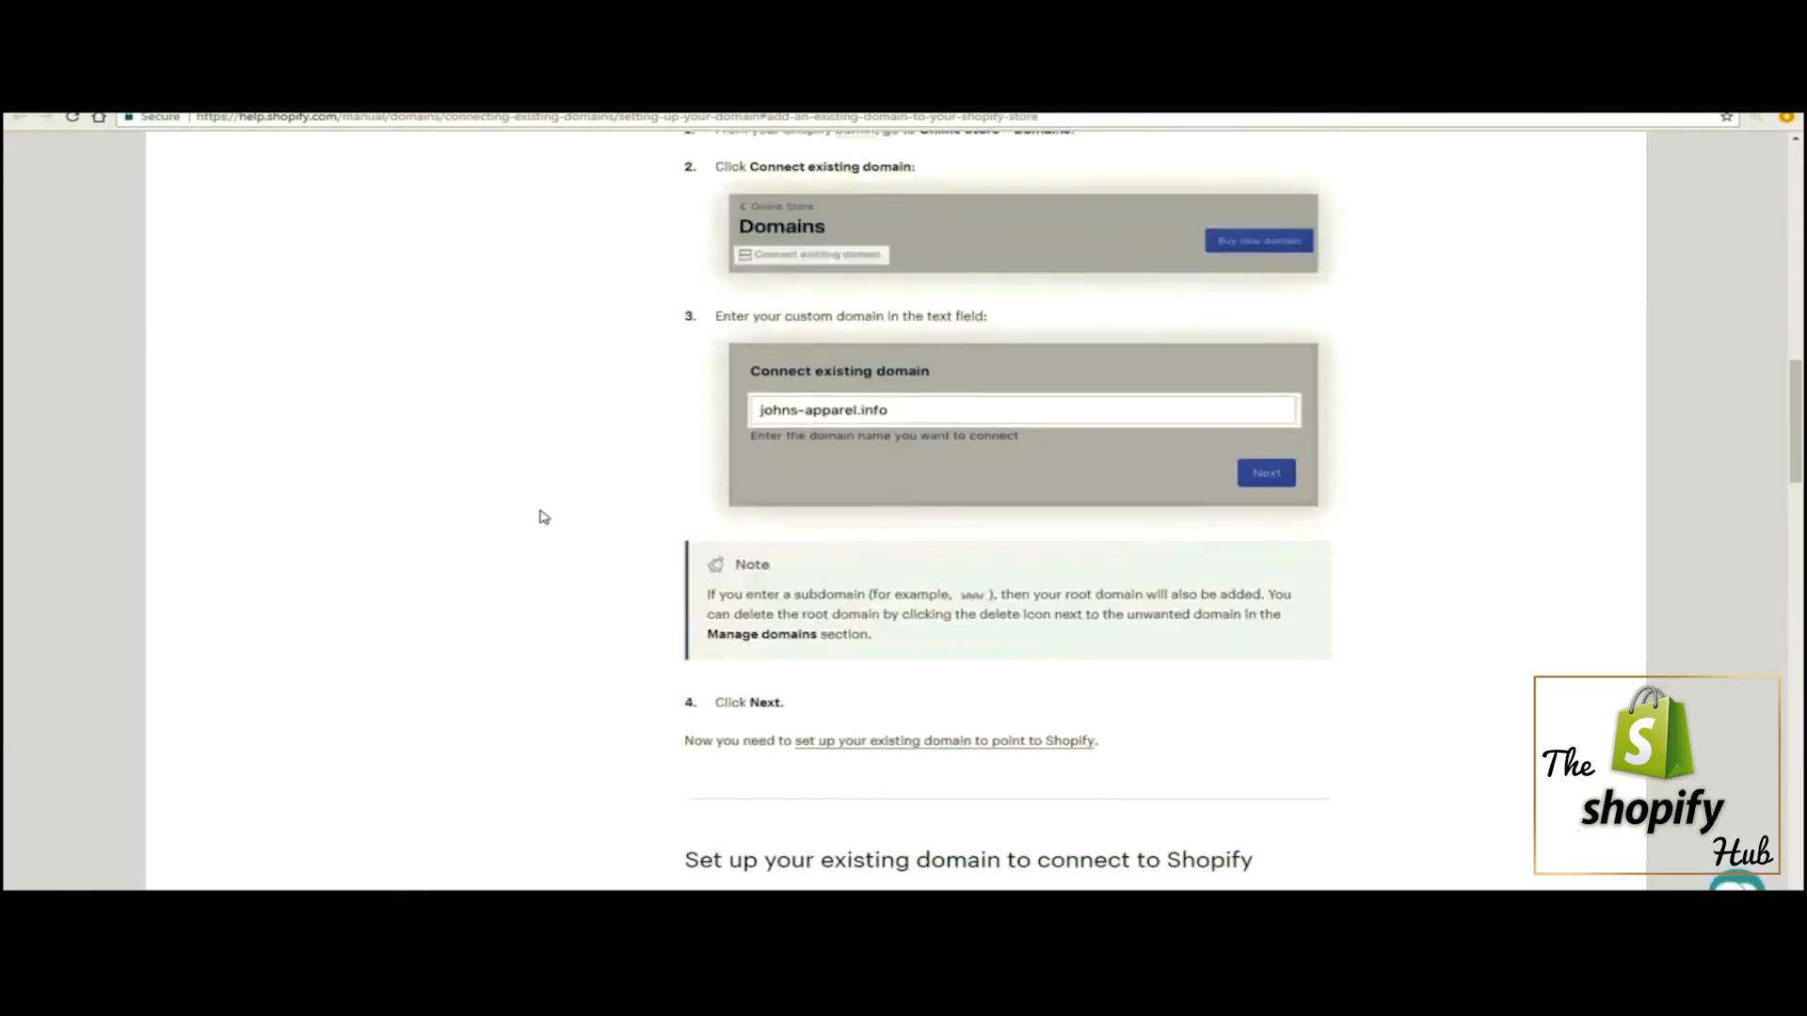
scroll(544, 516, "down", 1)
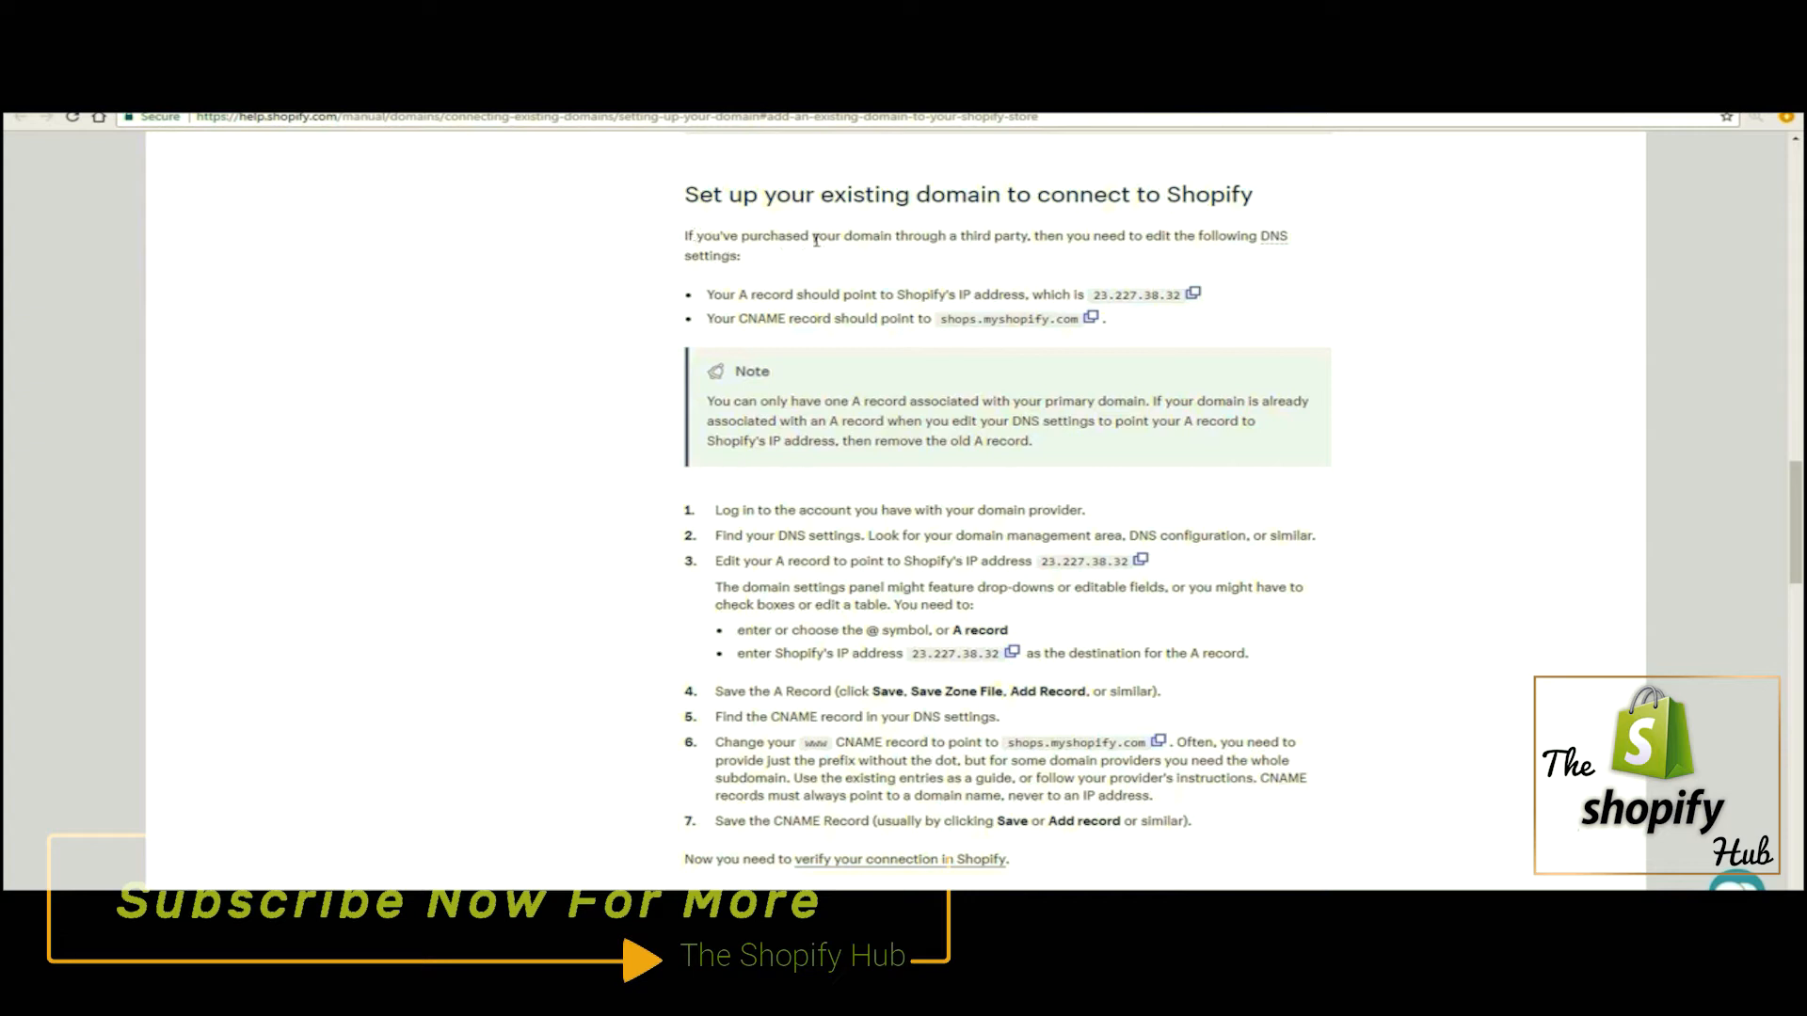
Copy Shopify's IP address 23.227.38.32 for the A record from the DNS settings instructions.
left_click_drag(960, 236, 1023, 236)
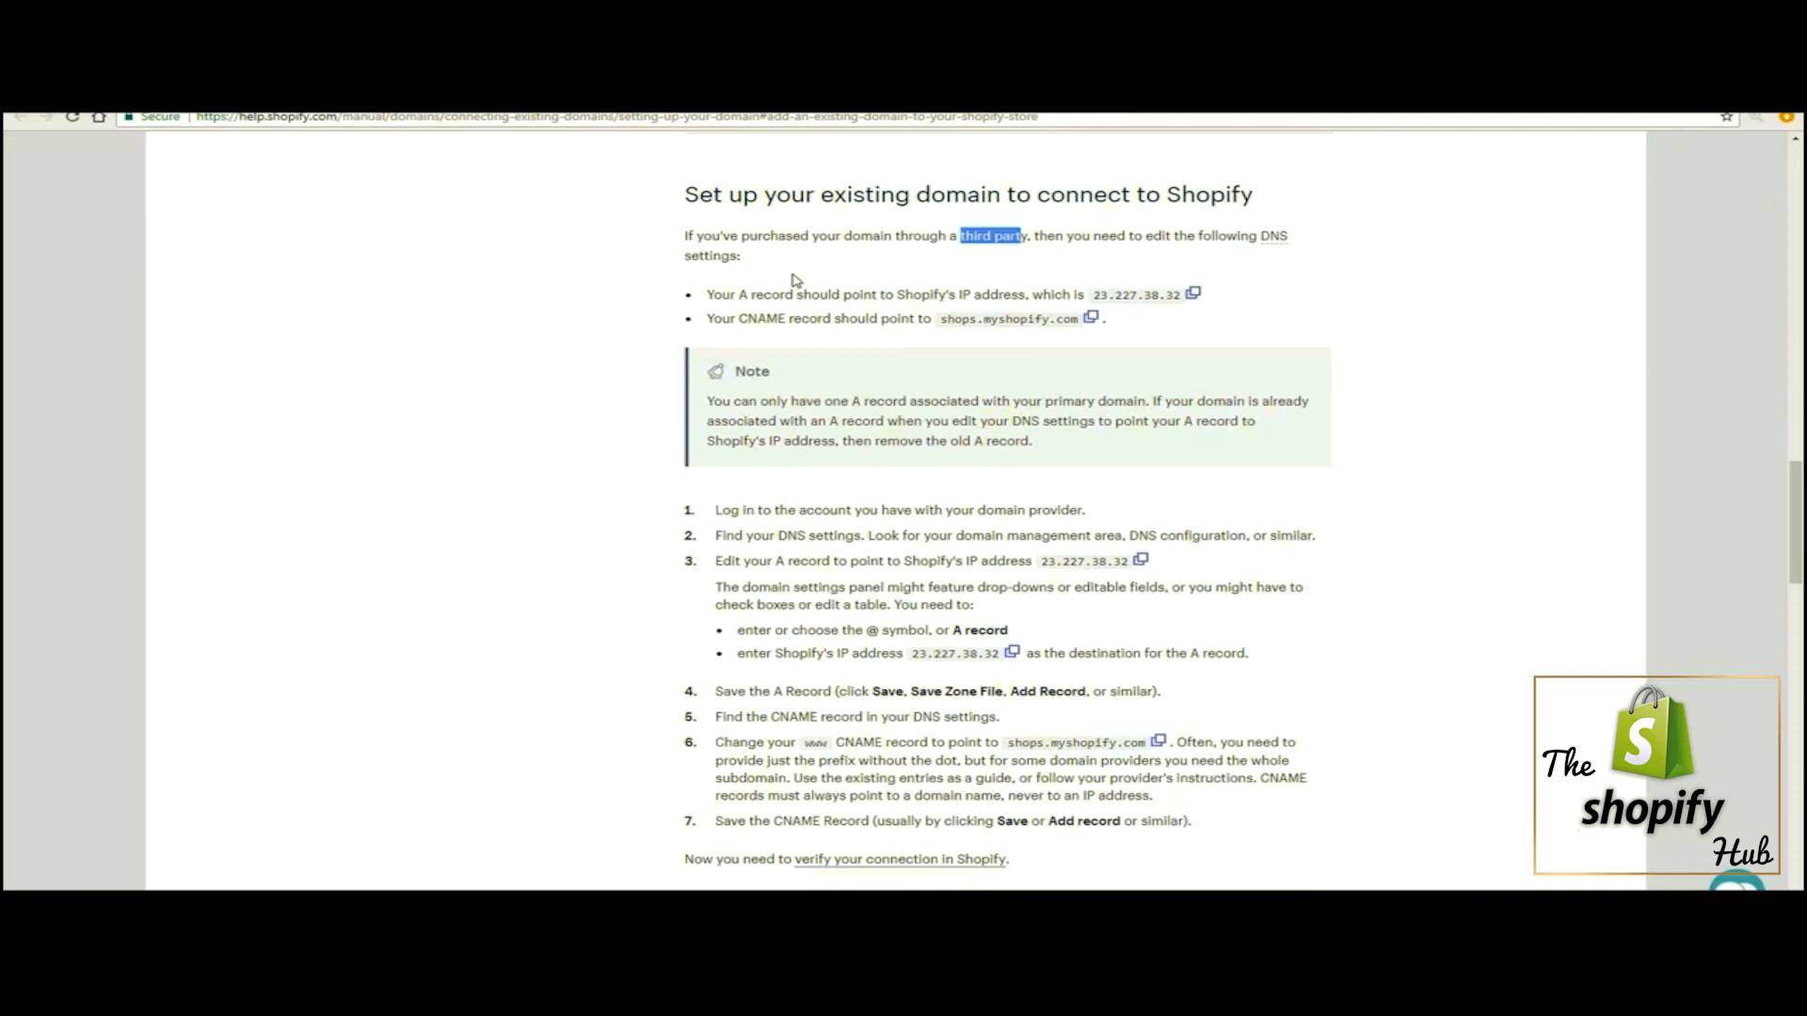
left_click(715, 290)
left_click_drag(709, 292, 764, 301)
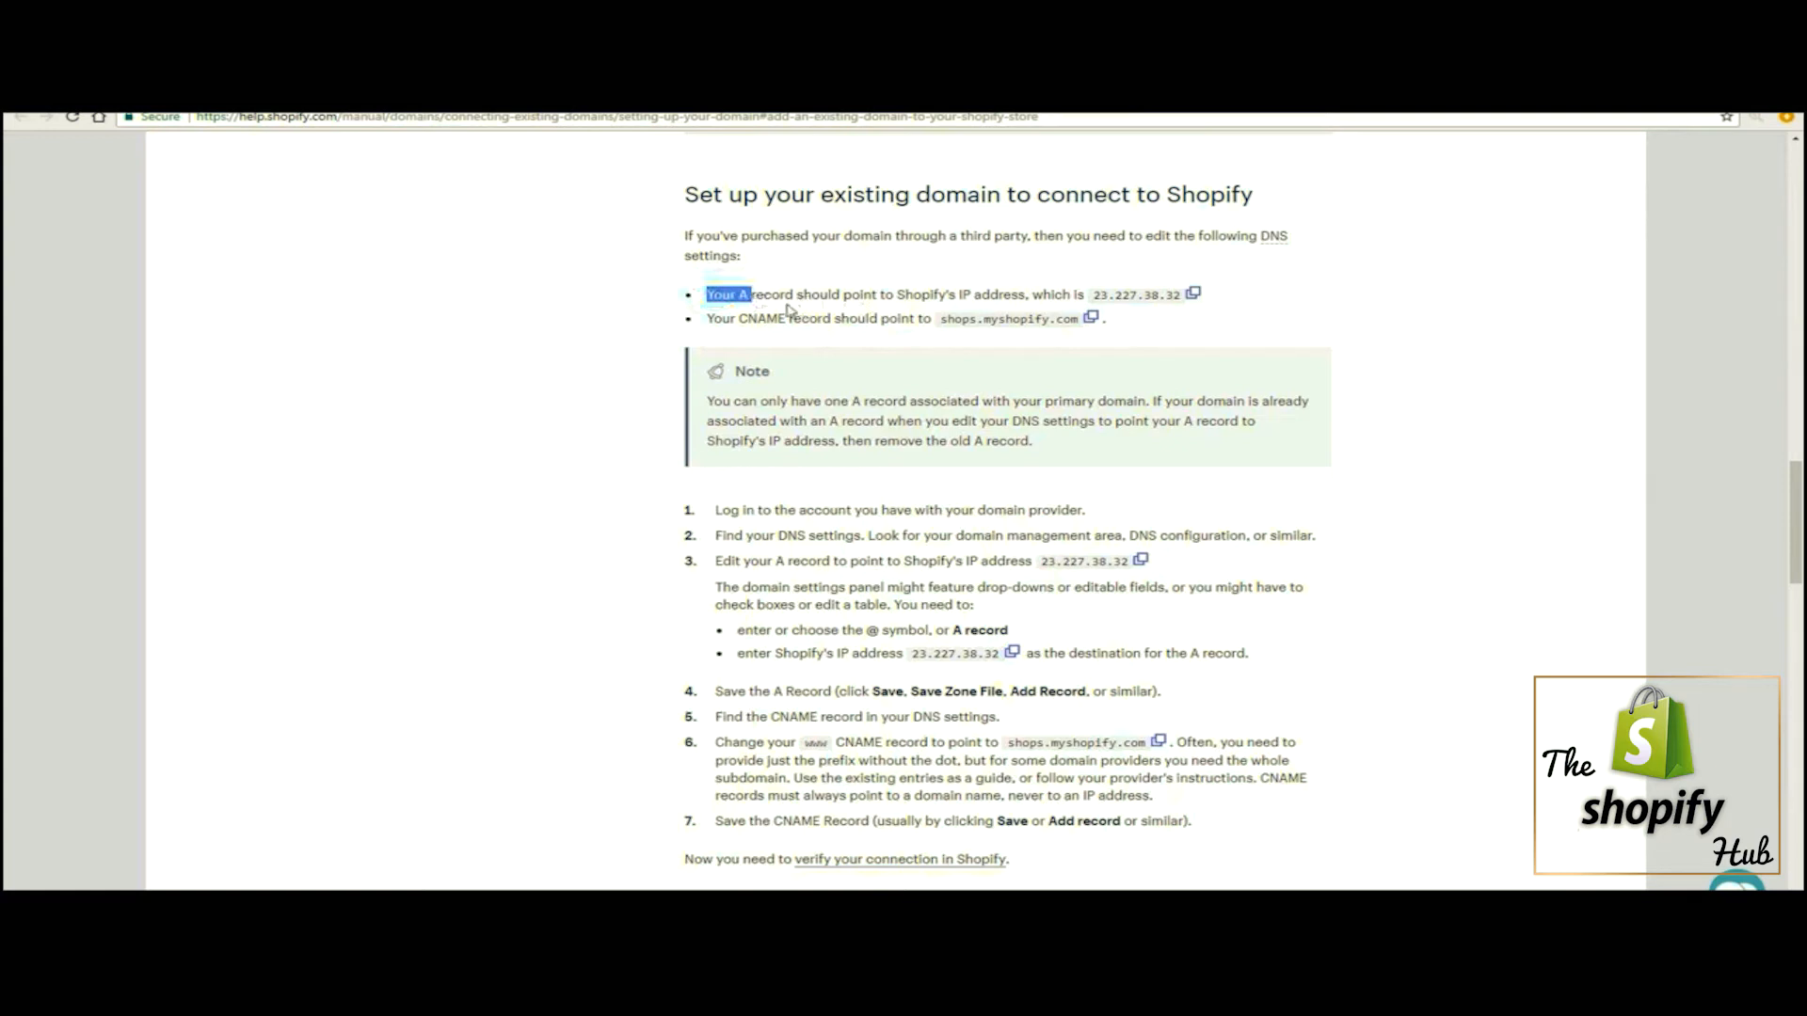
left_click(1091, 296)
left_click_drag(1092, 296, 1176, 295)
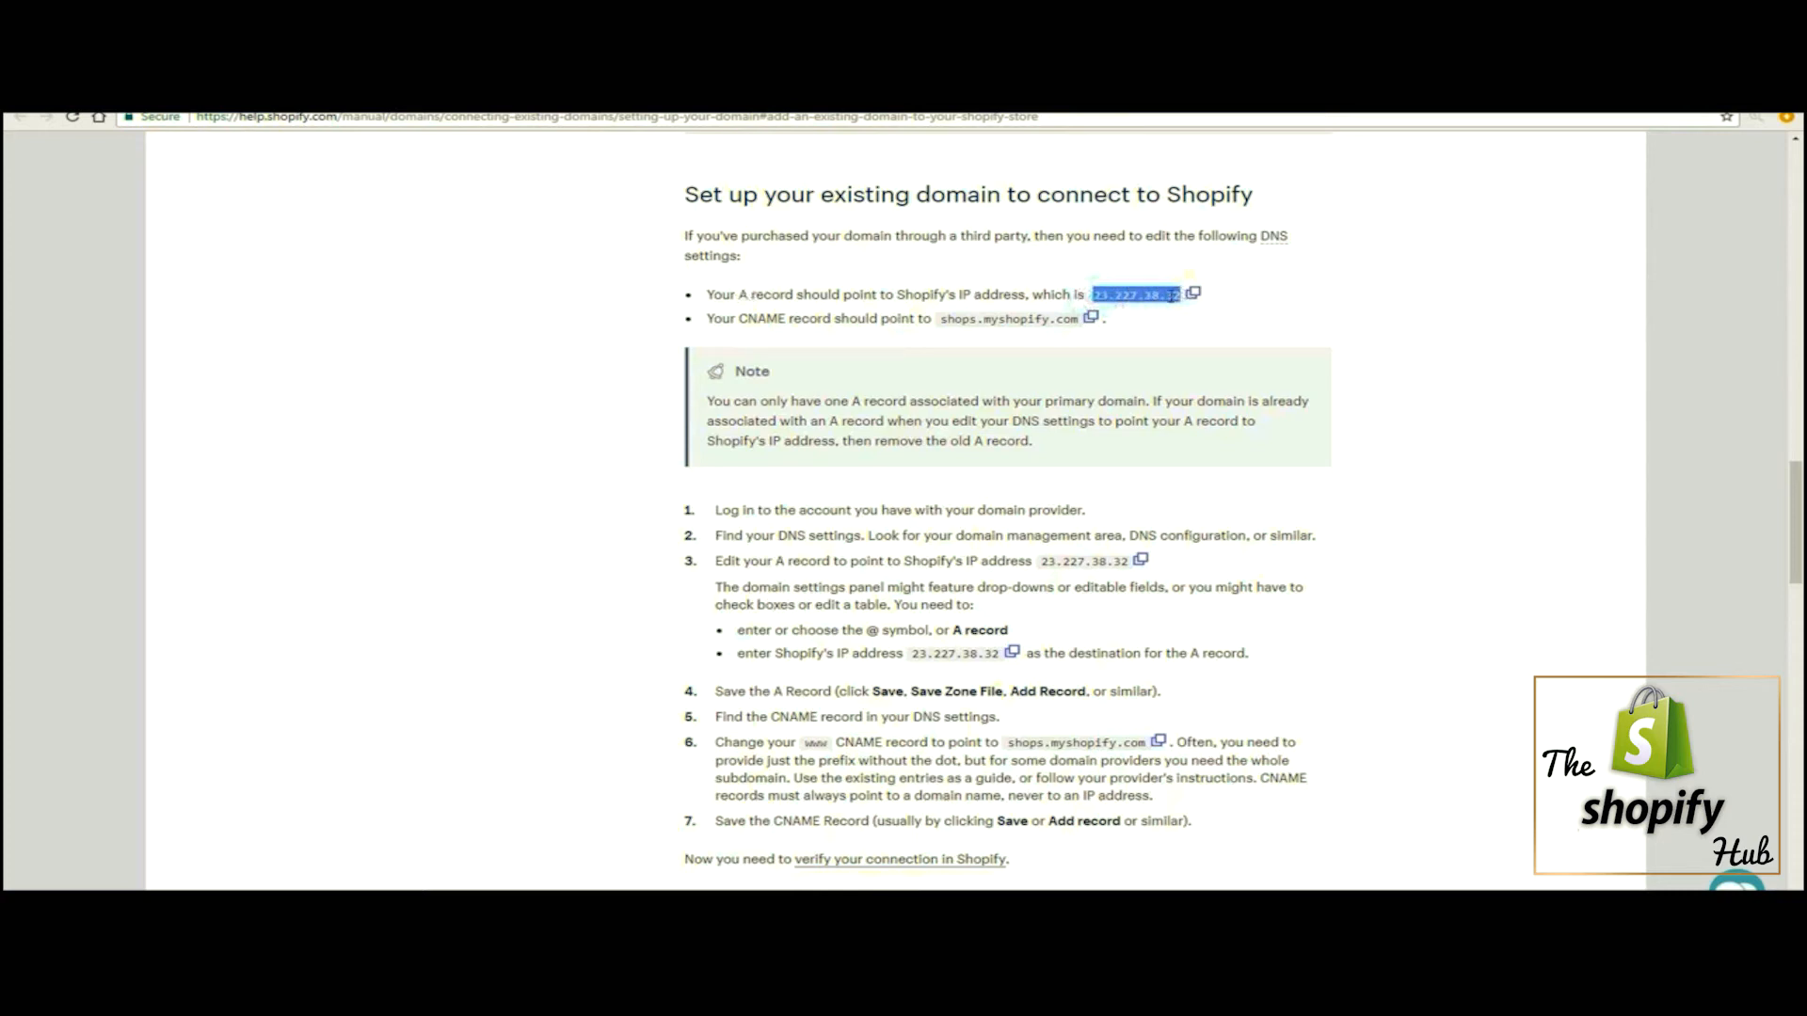
right_click(1164, 295)
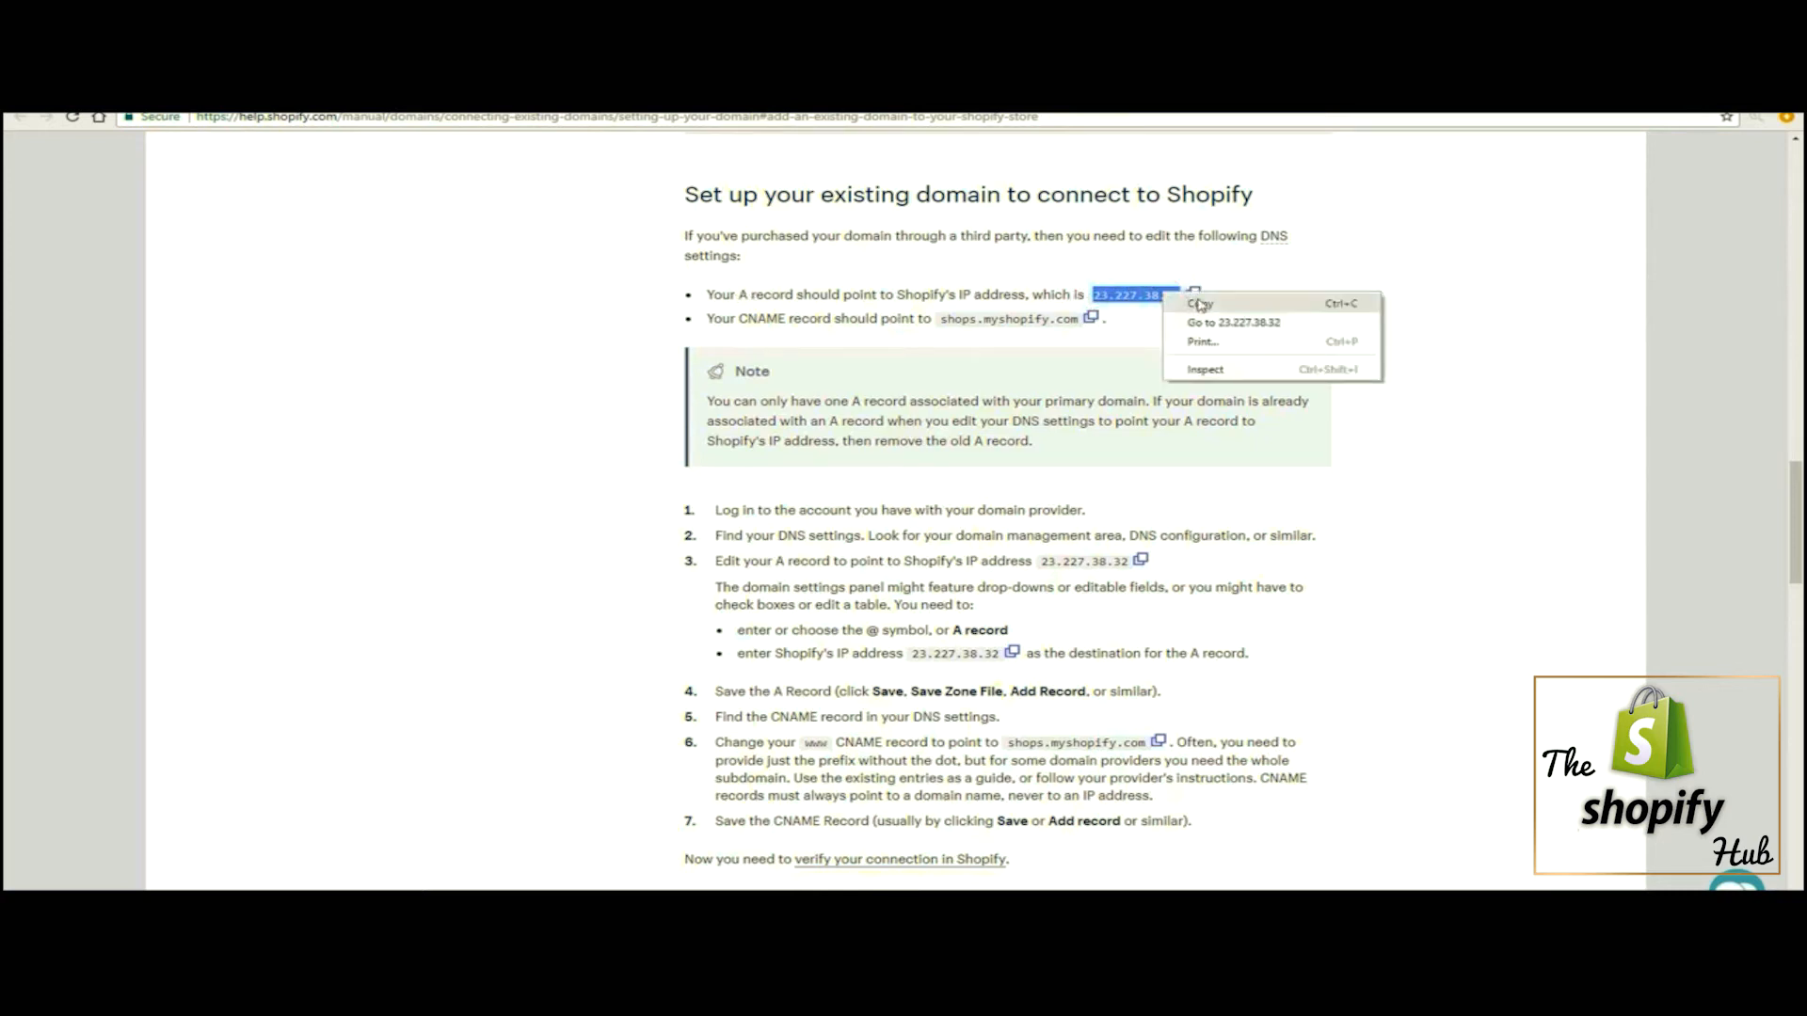
left_click(1199, 305)
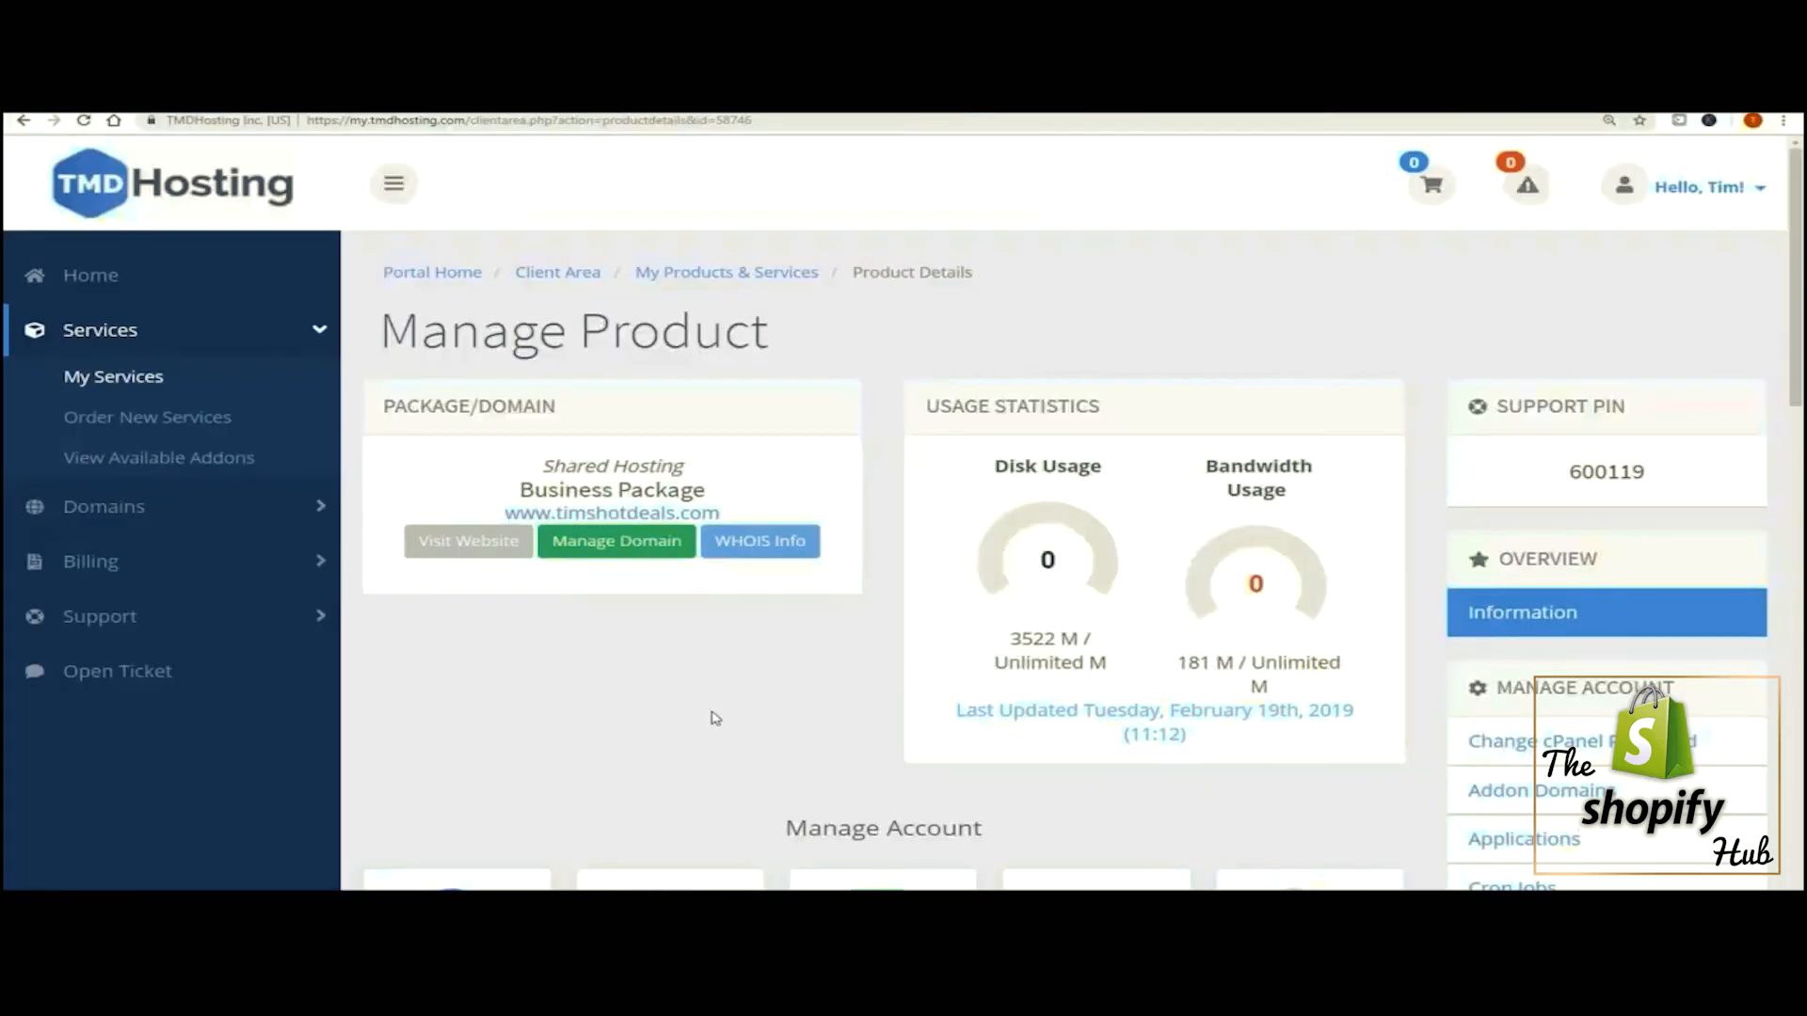
Switch to the TMDHosting account, log in to cPanel from it and open the DNS Zone Editor.
scroll(716, 715, "down", 15)
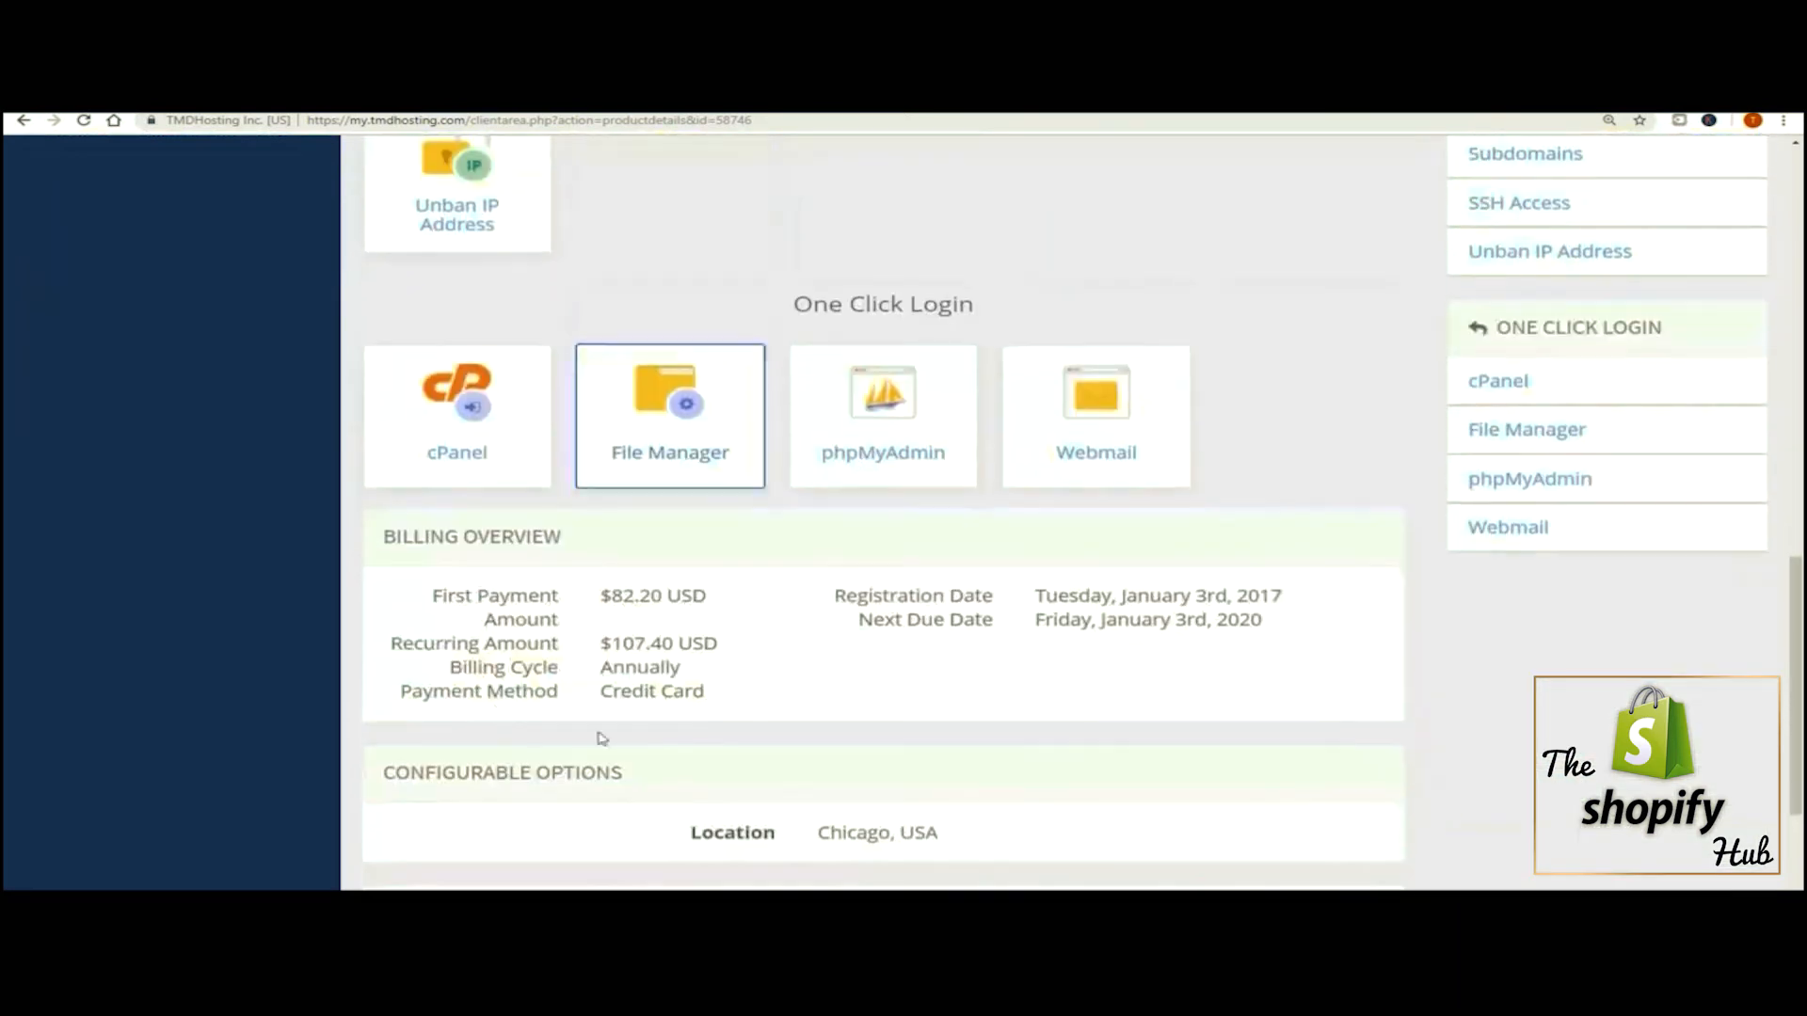
left_click(419, 440)
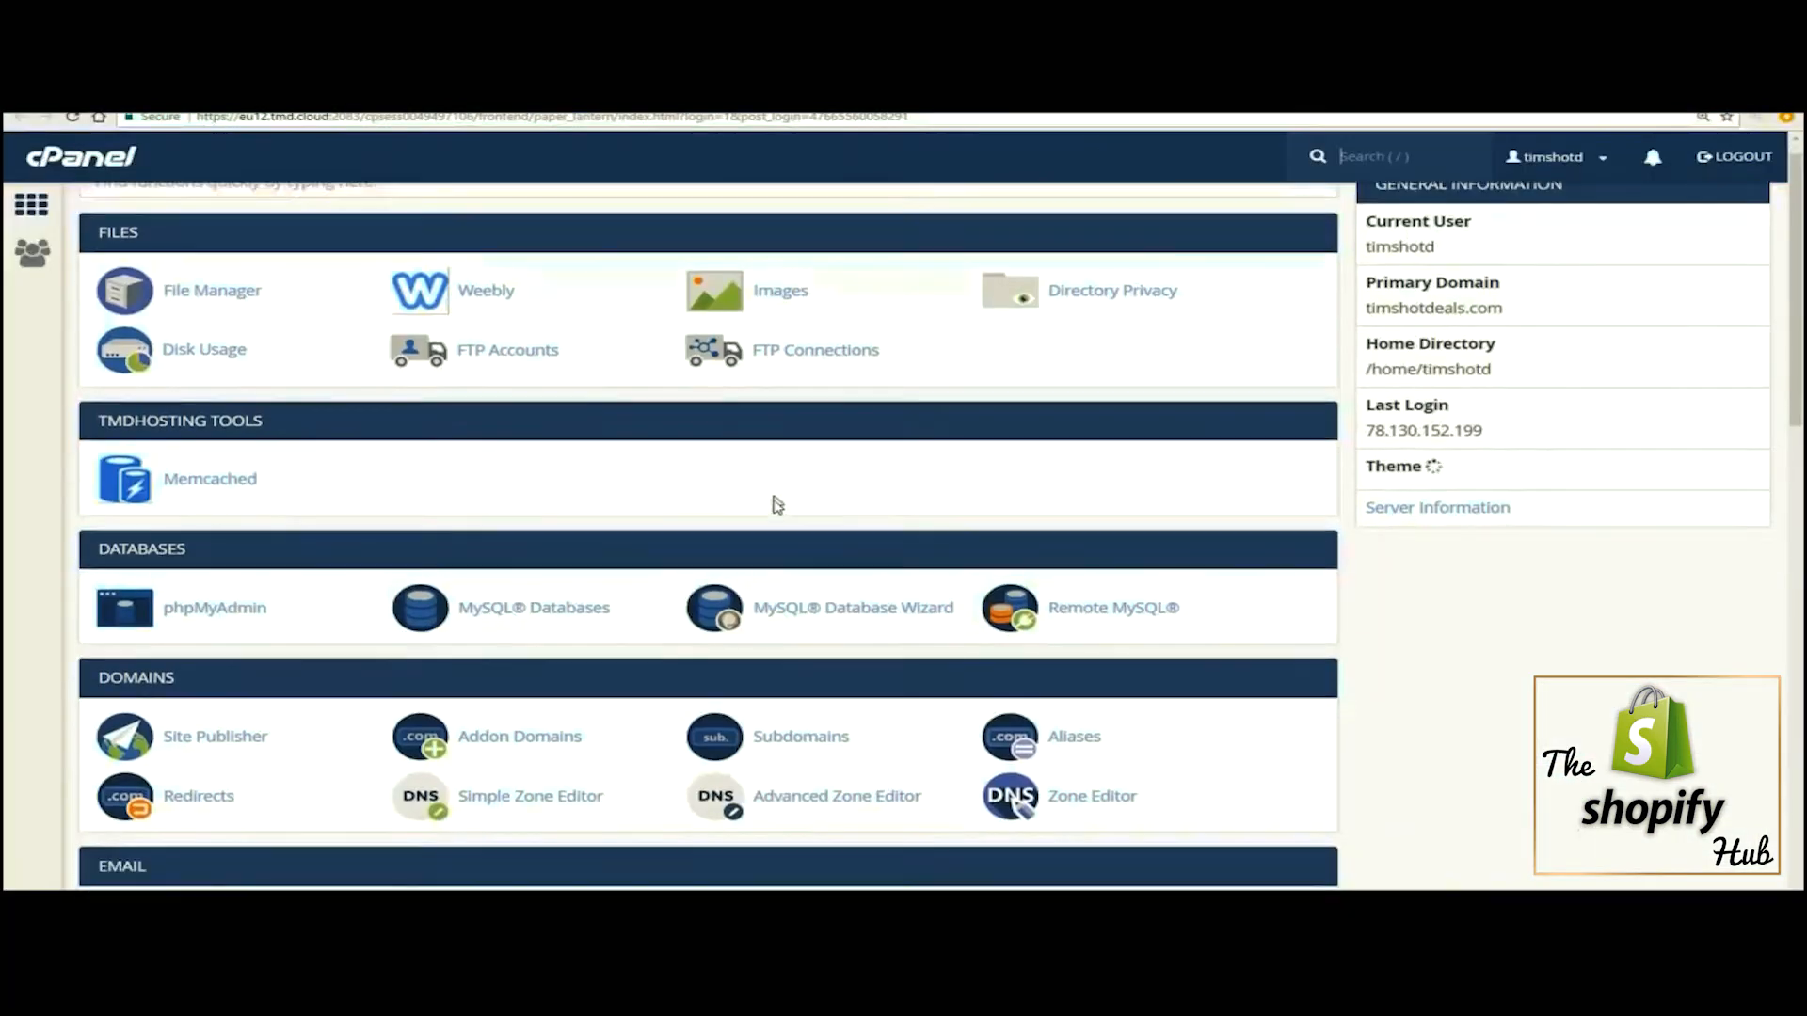
scroll(235, 472, "down", 3)
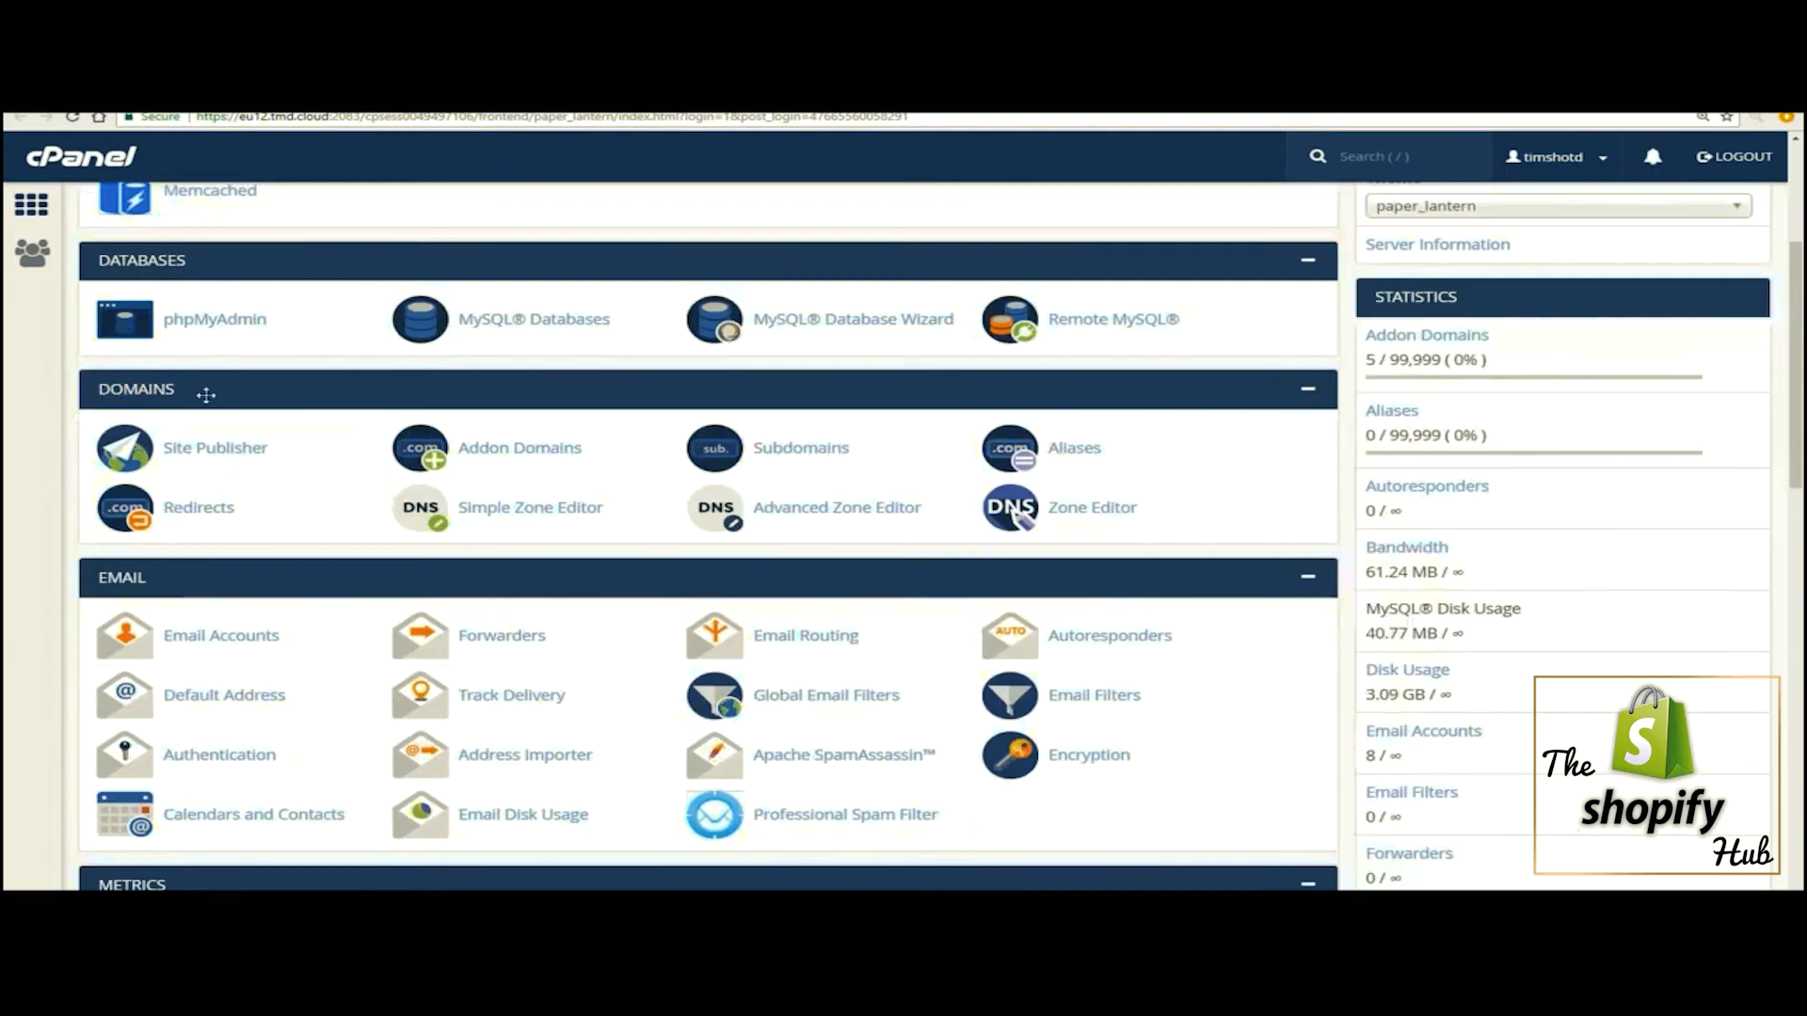
left_click(1069, 510)
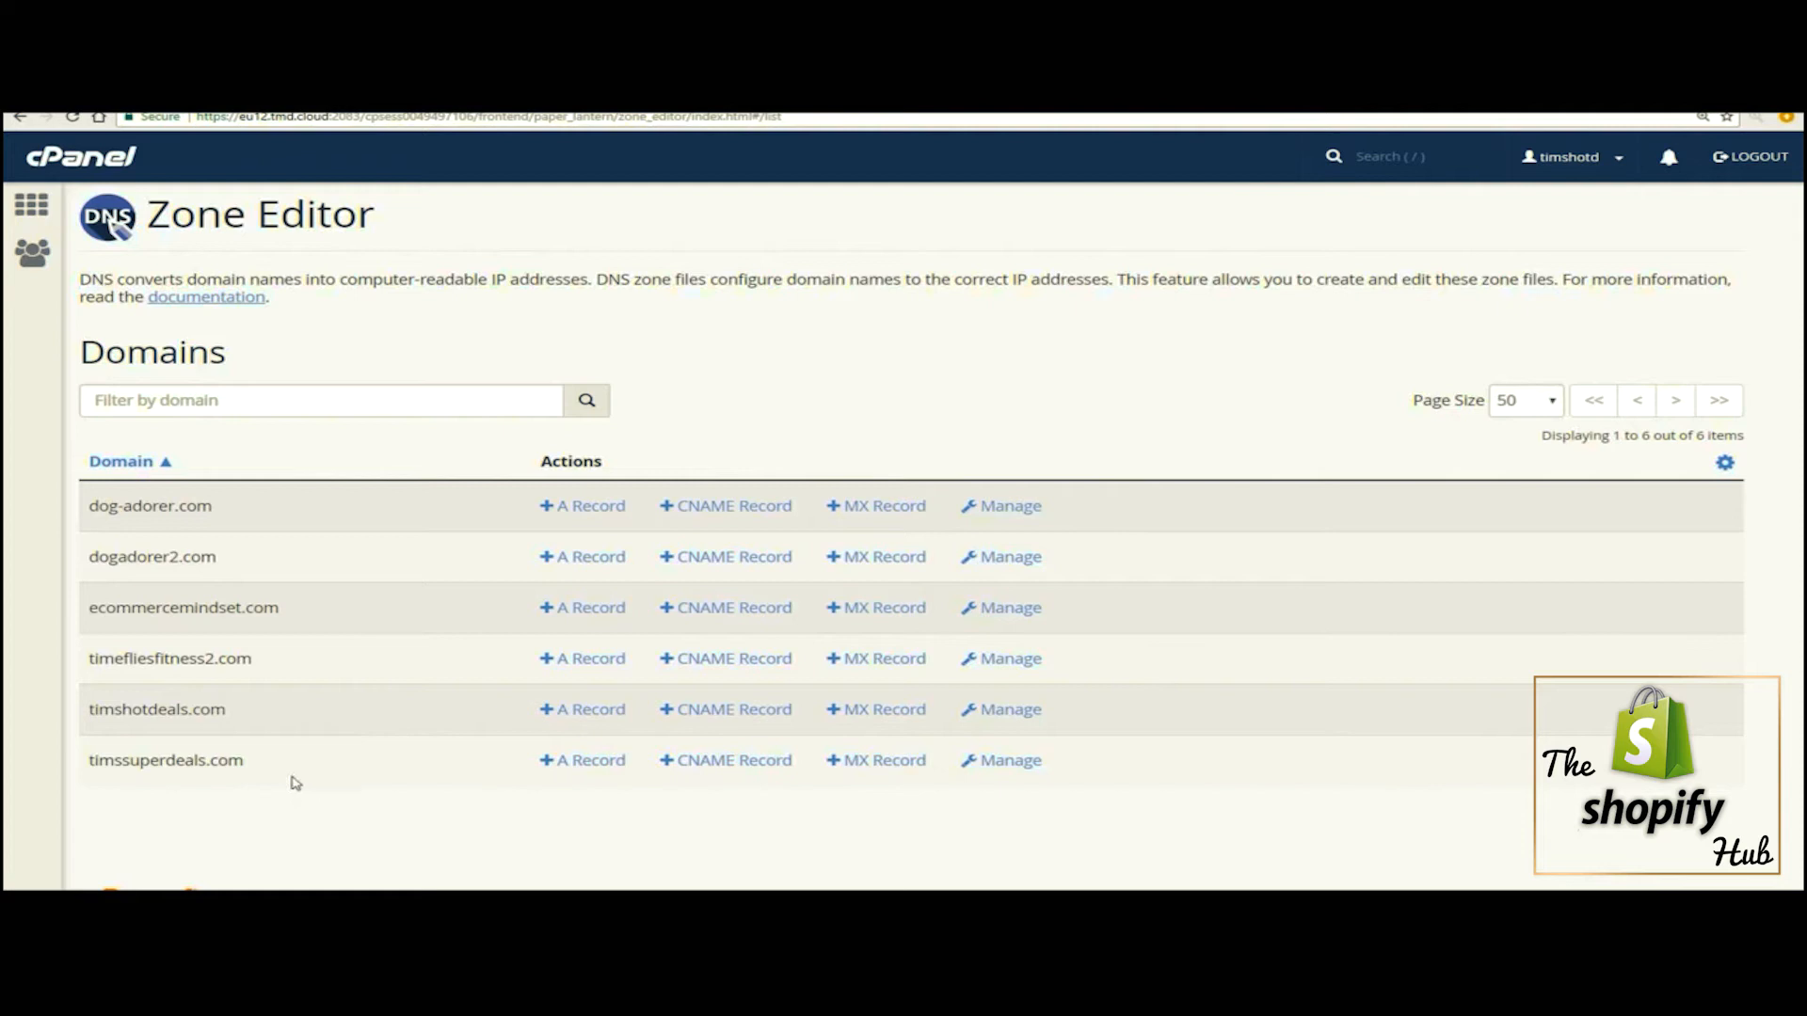
Add an A record for timssuperdeals.com with the name "timssuperdeals.com." and the copied address 23.227.38.32.
left_click_drag(246, 761, 100, 763)
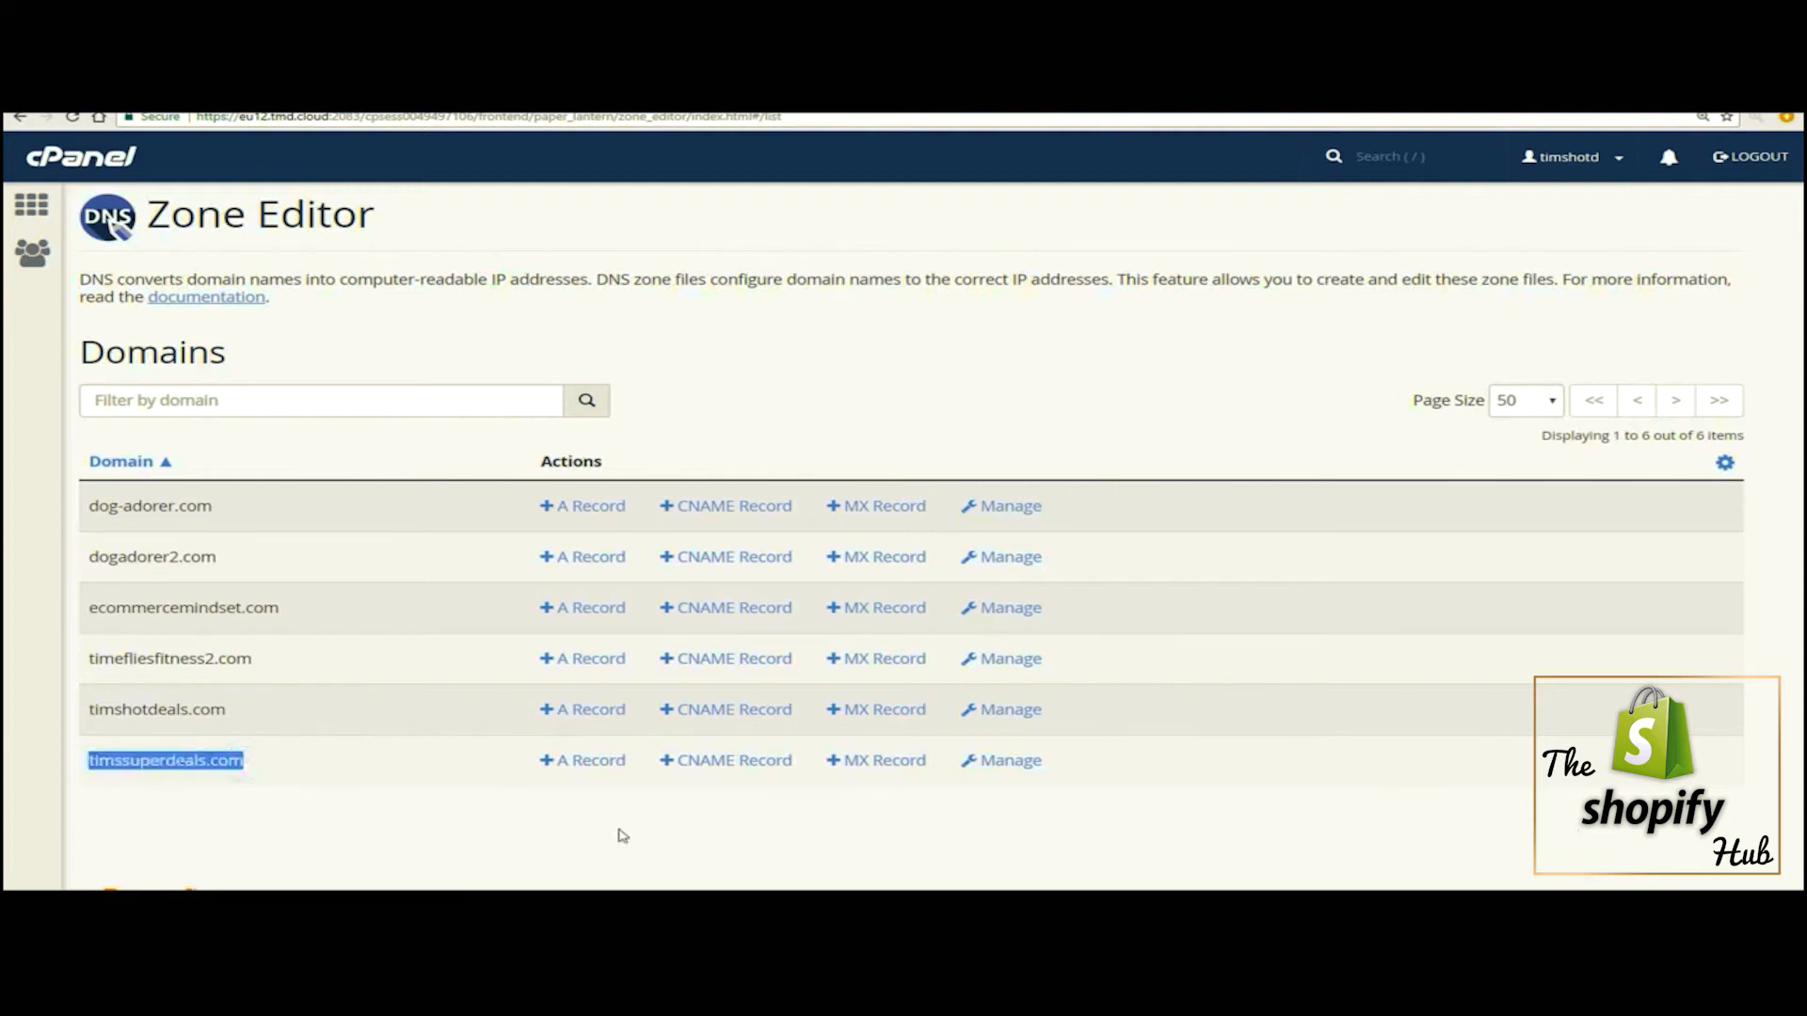
left_click(590, 761)
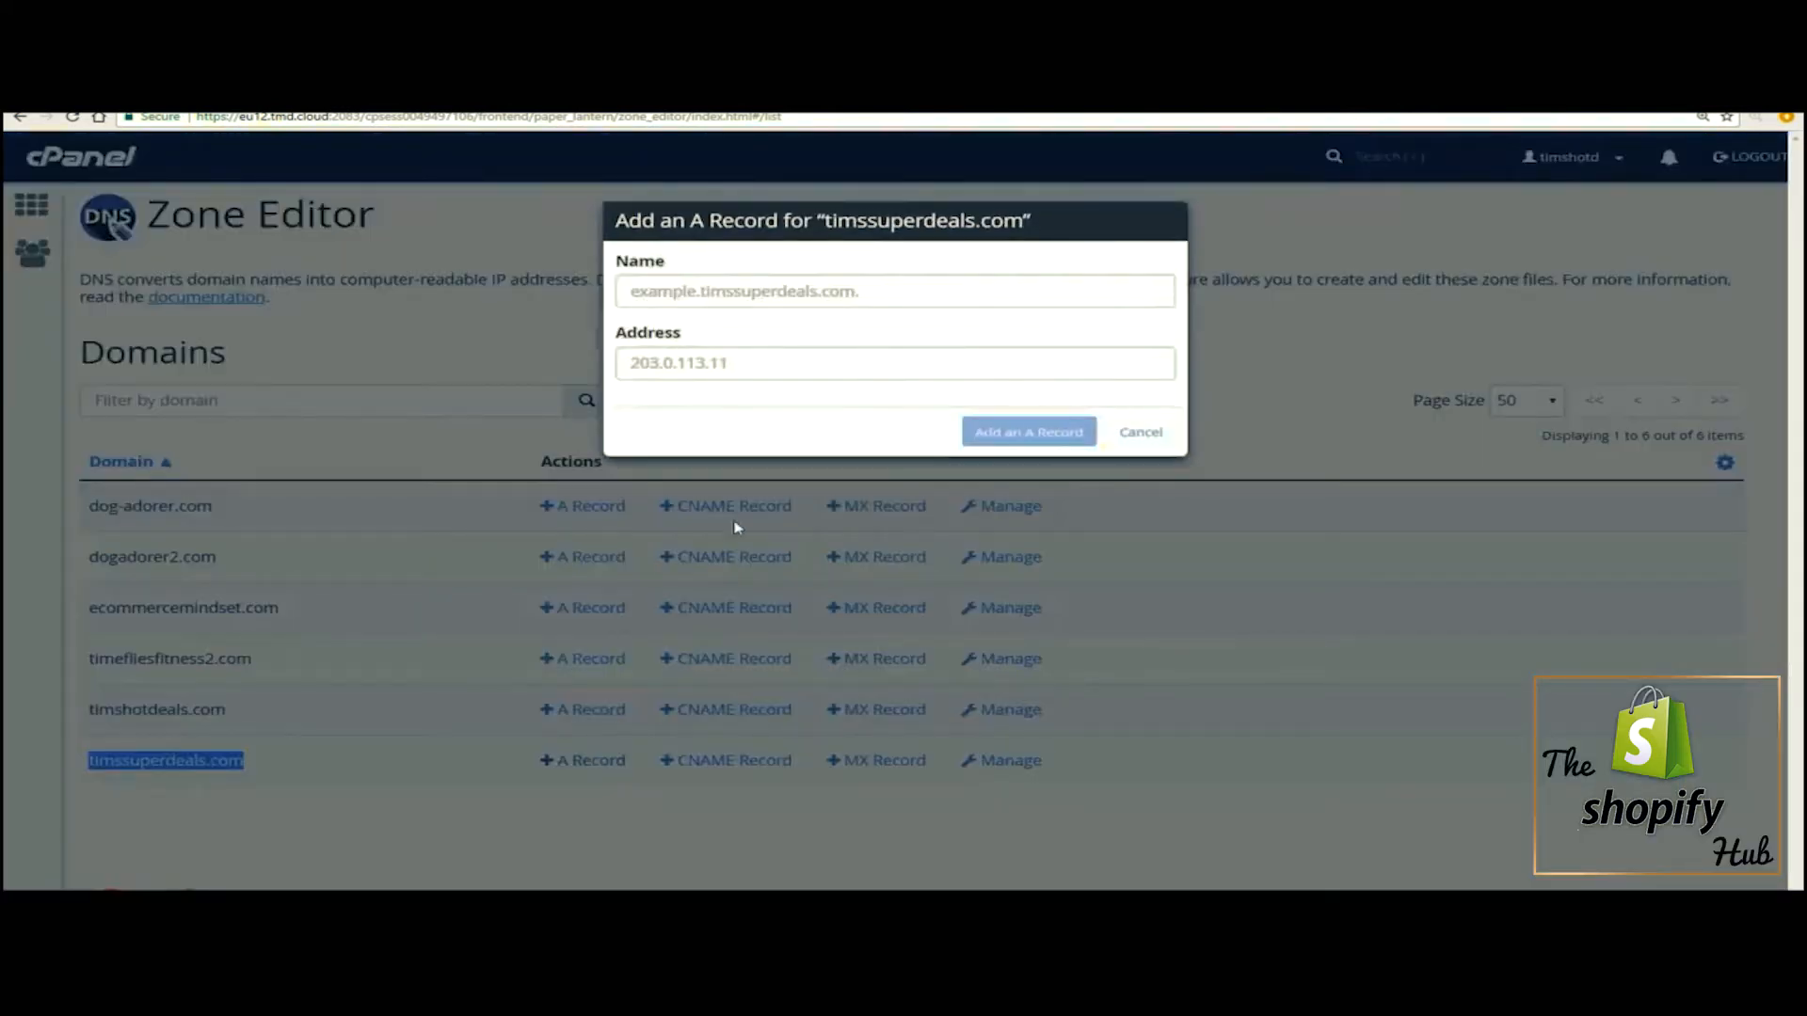
left_click(762, 292)
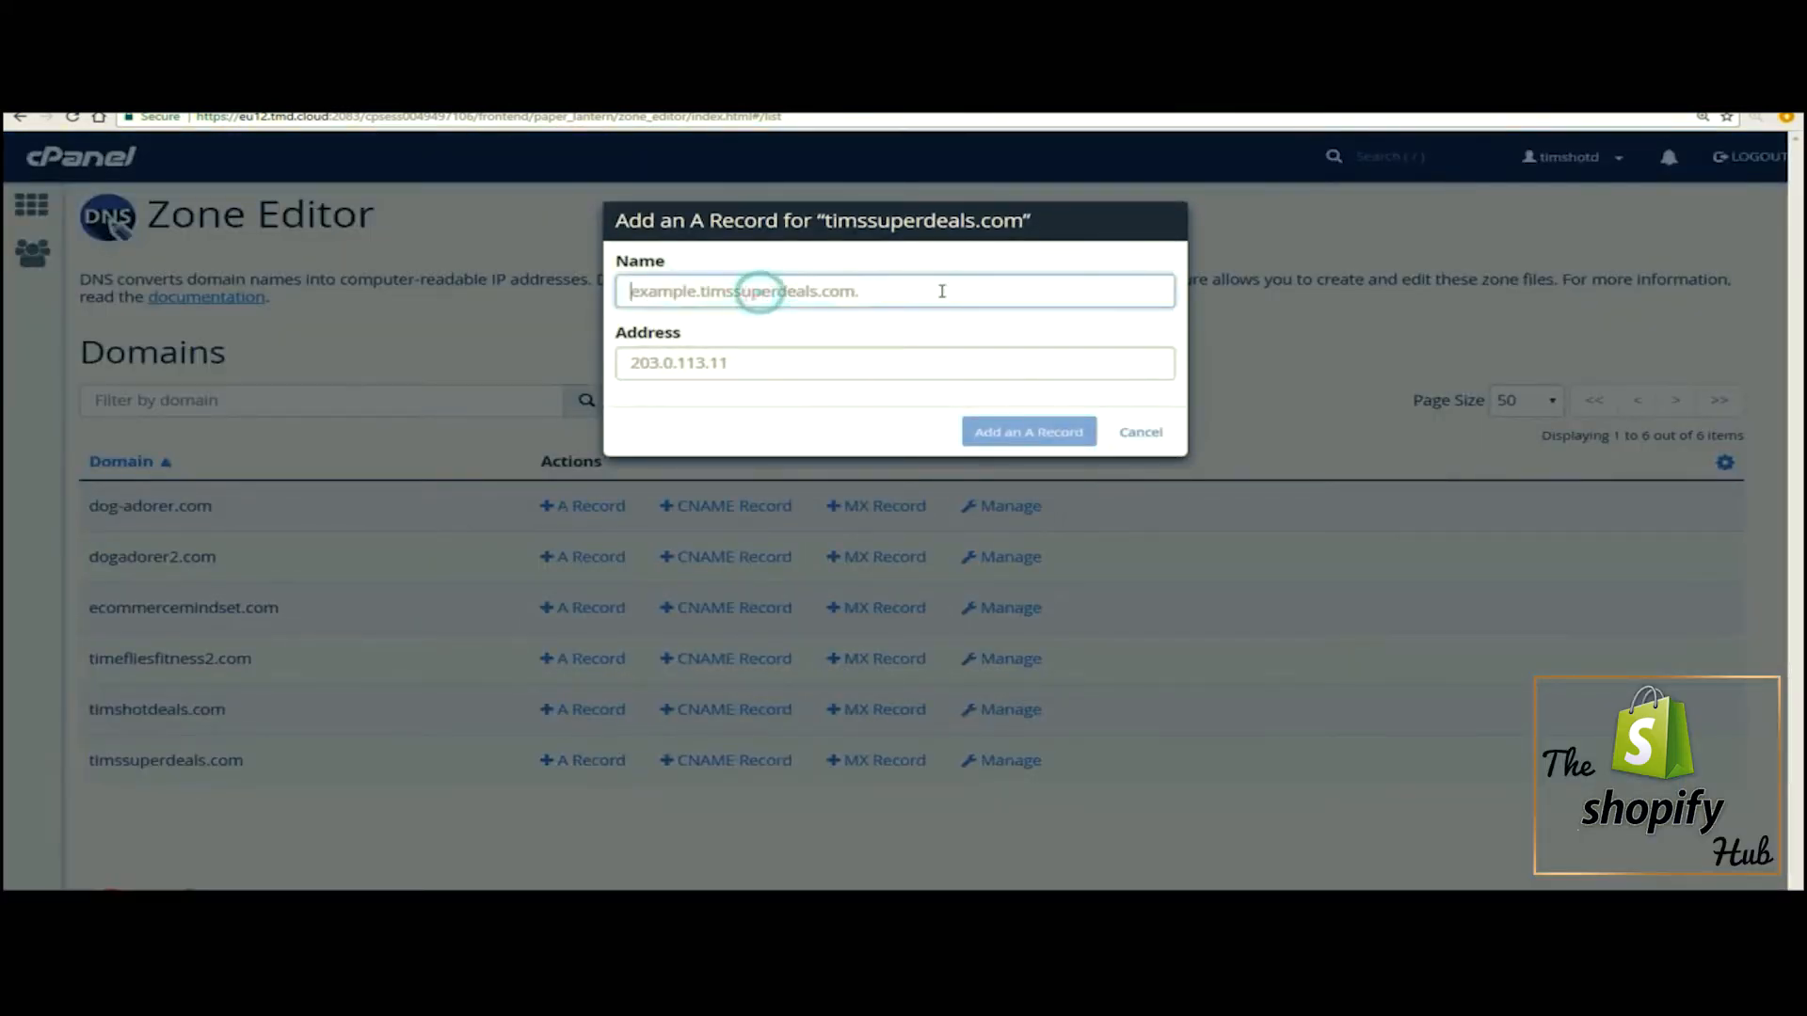
left_click(969, 290)
type("tim")
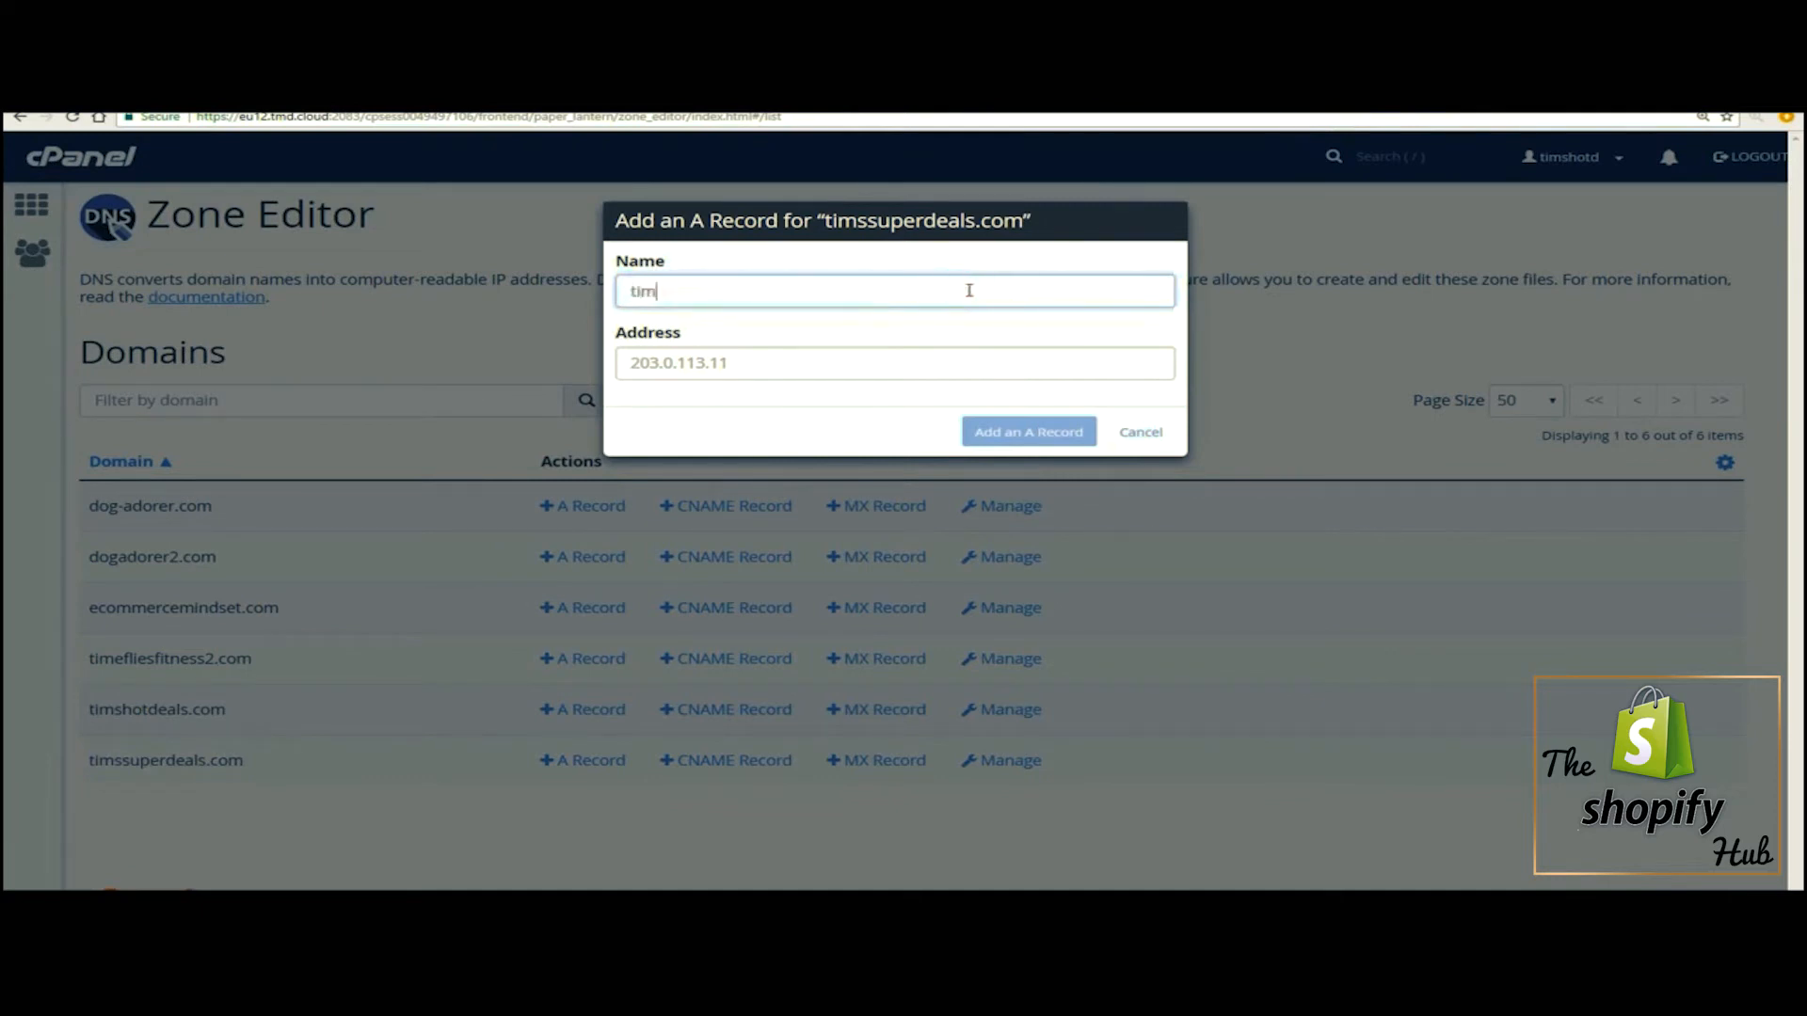
type("ssuperdeals.com")
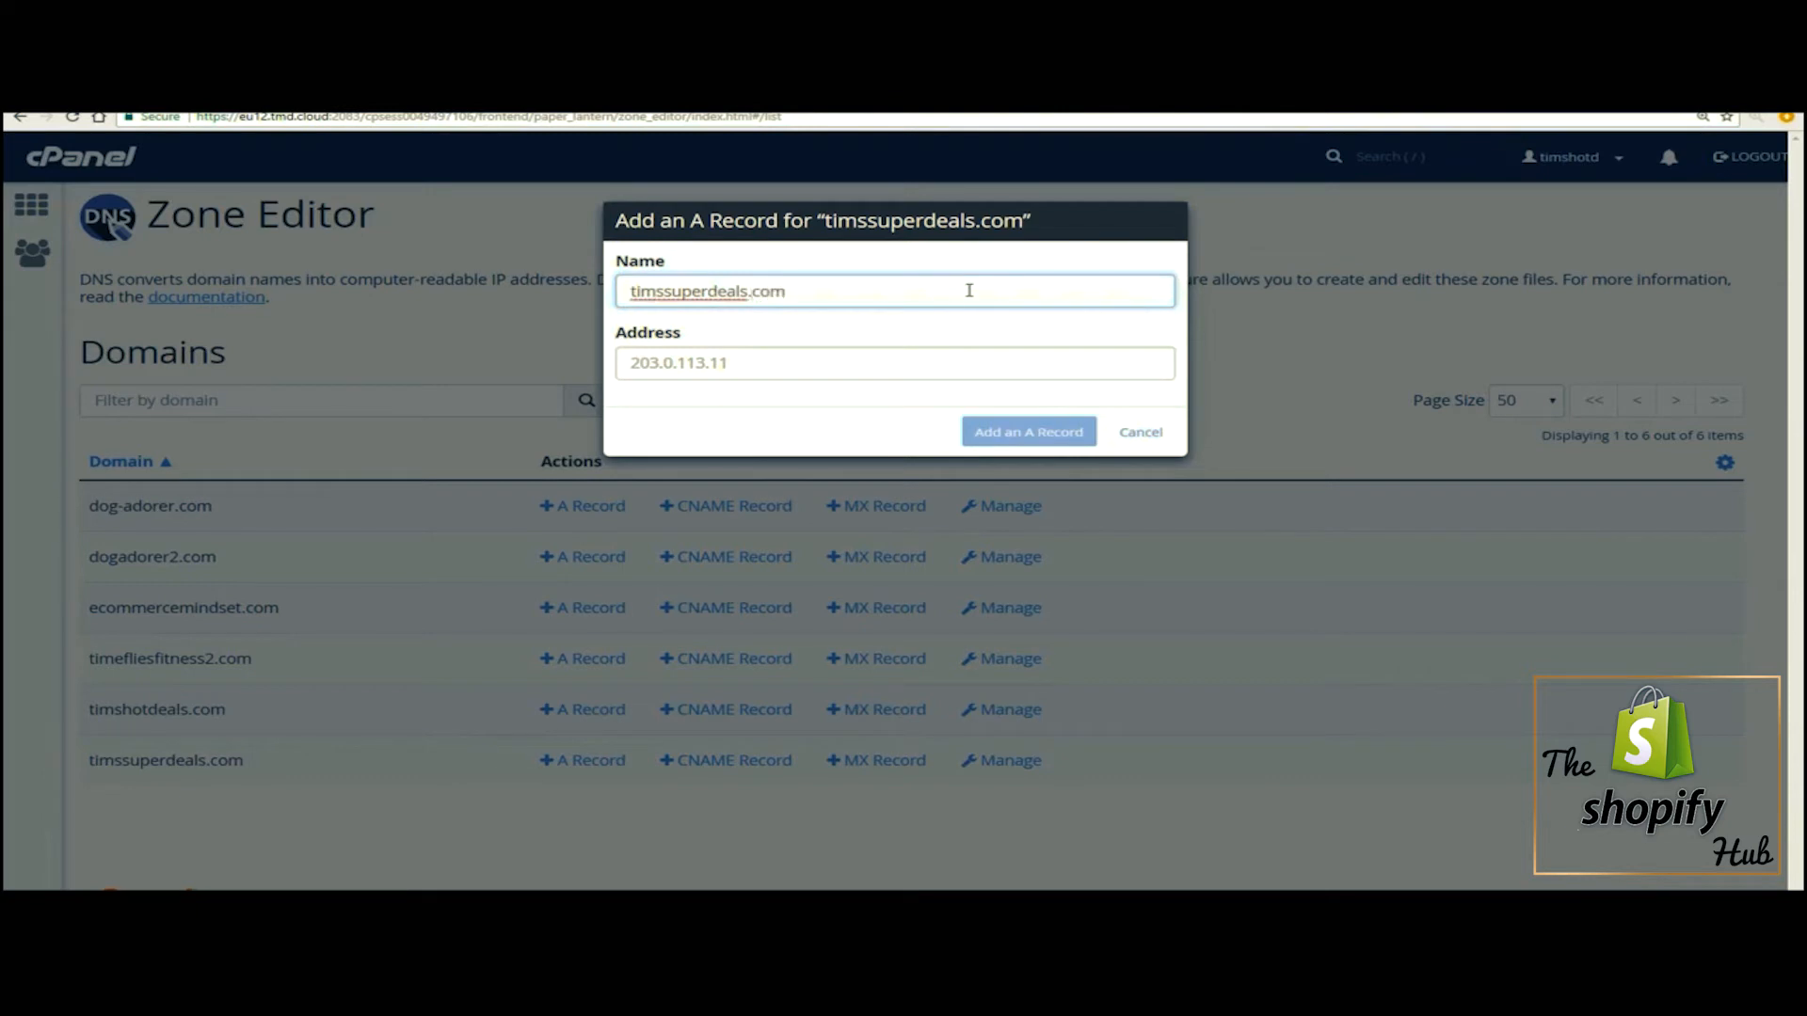
type(".")
left_click(670, 363)
right_click(674, 372)
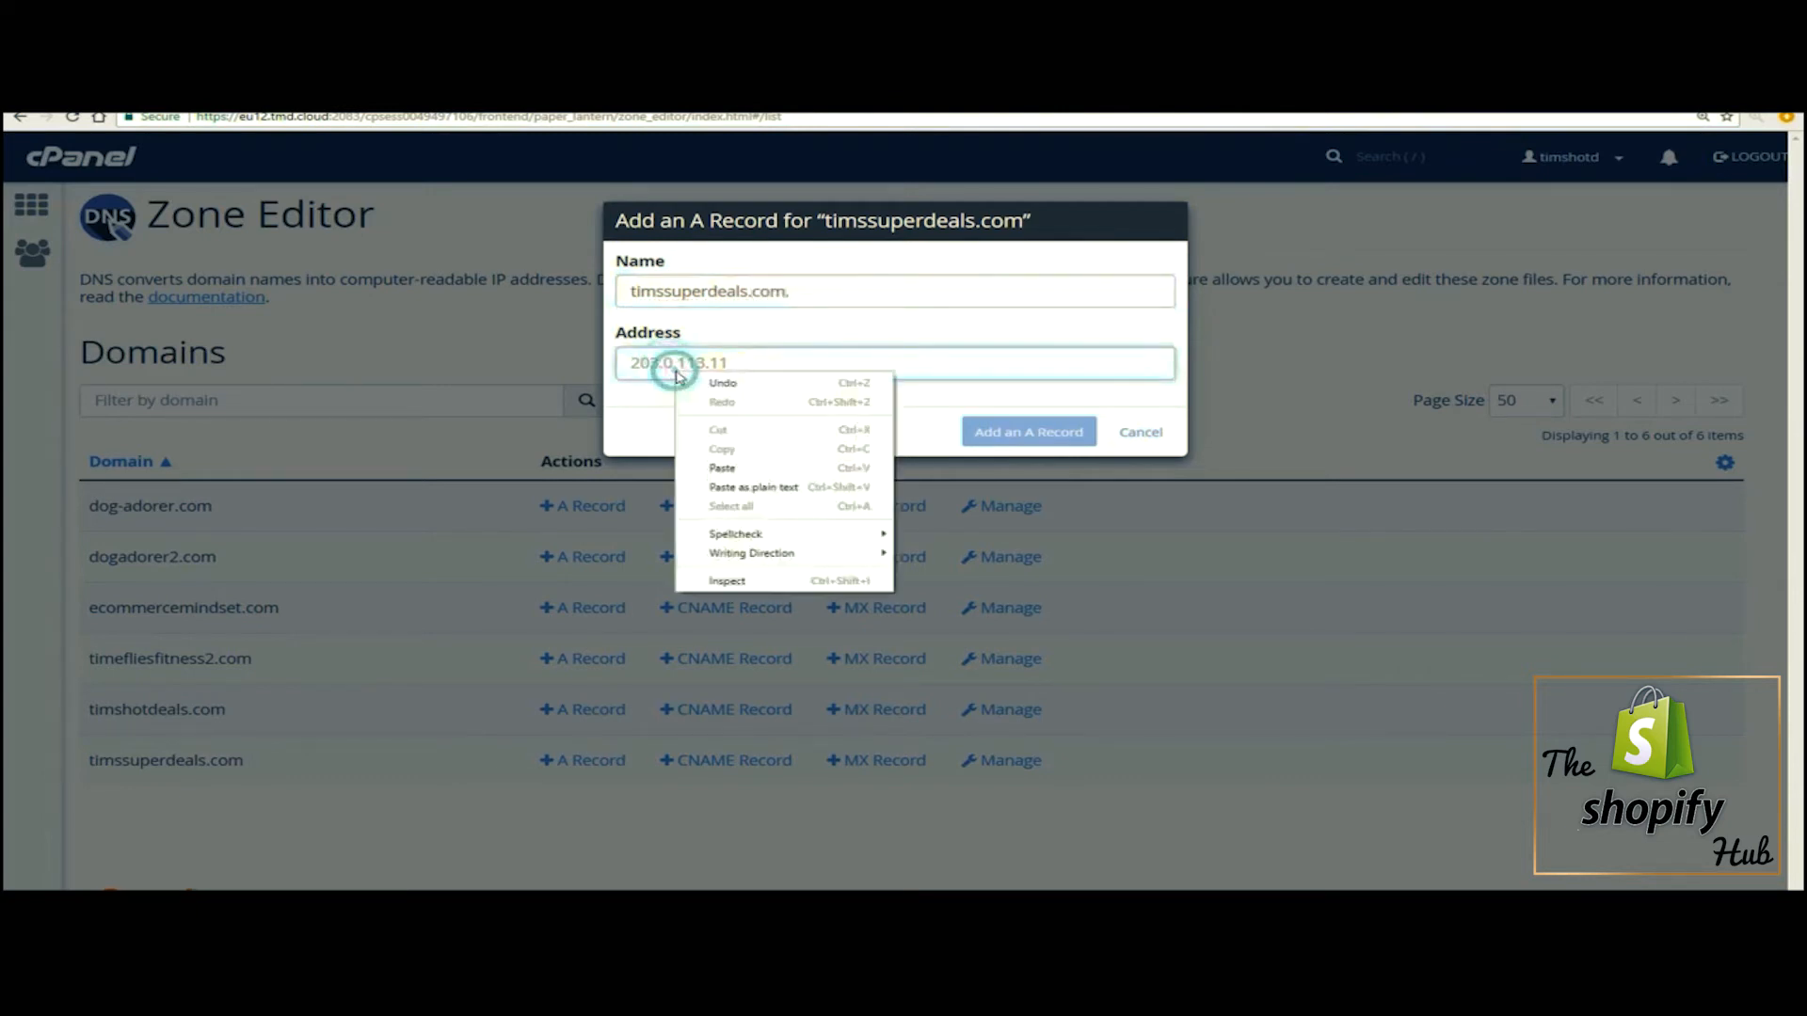
left_click(742, 467)
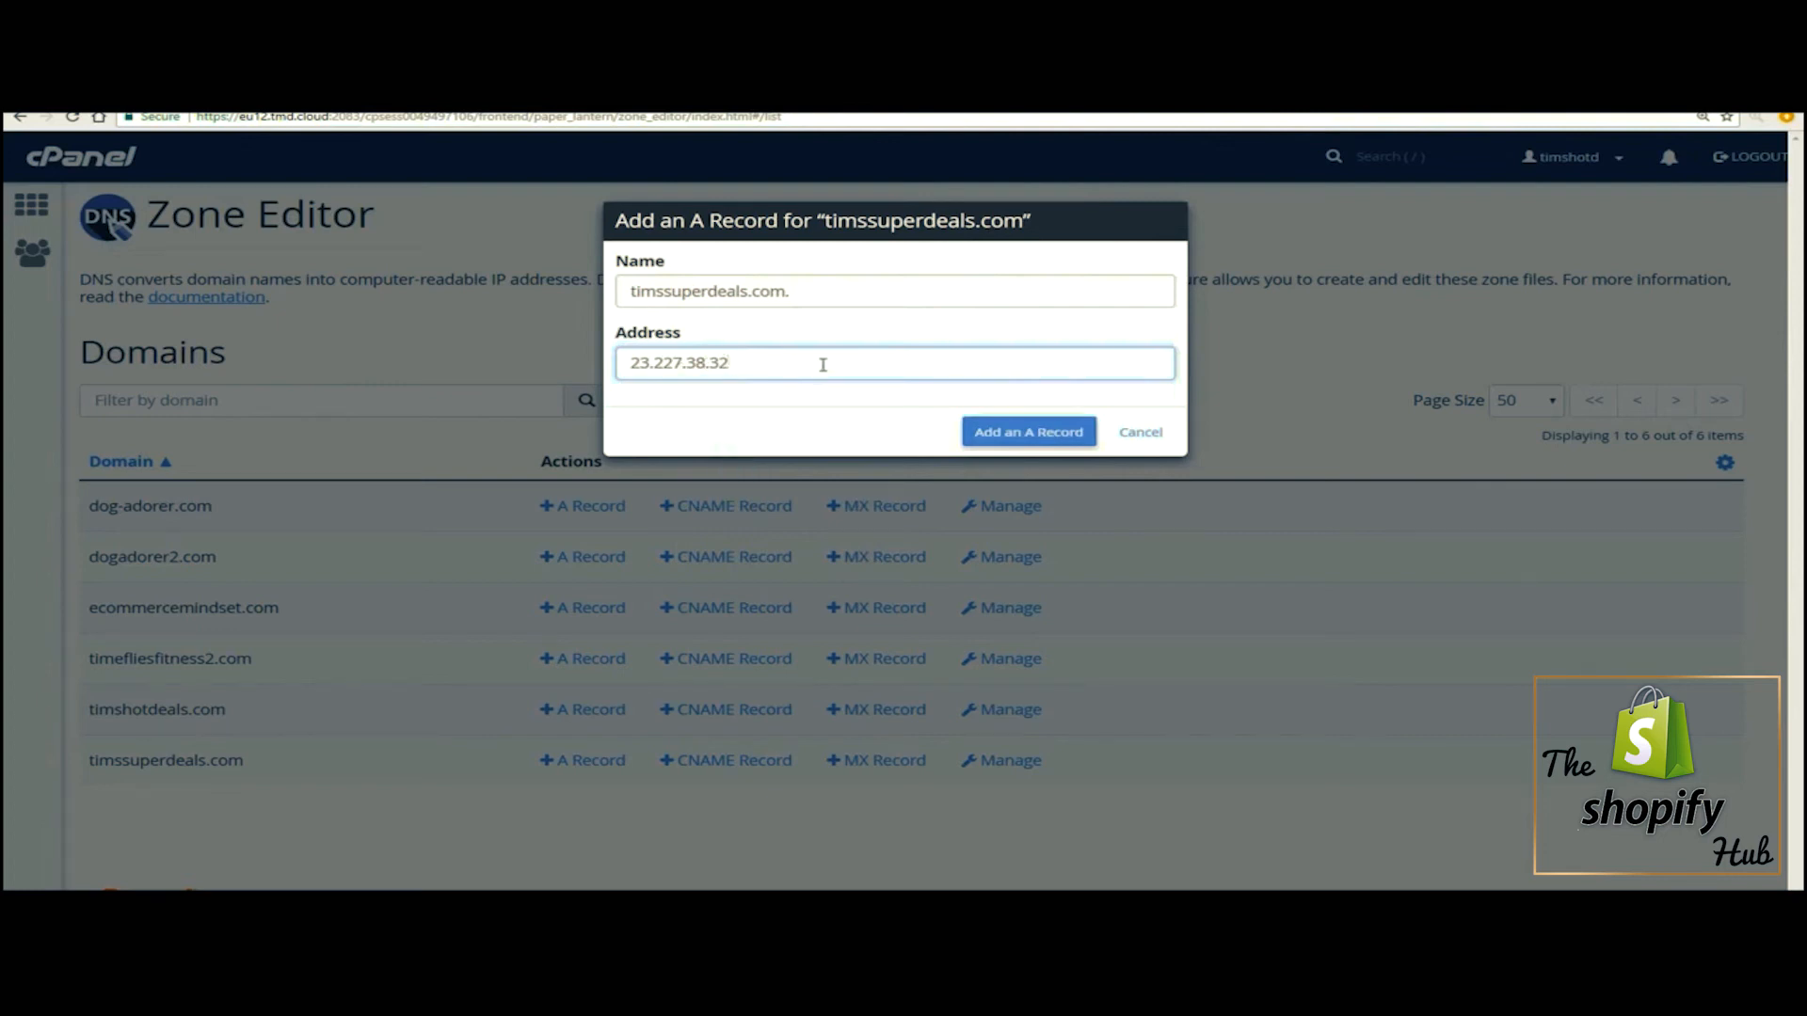
left_click(979, 431)
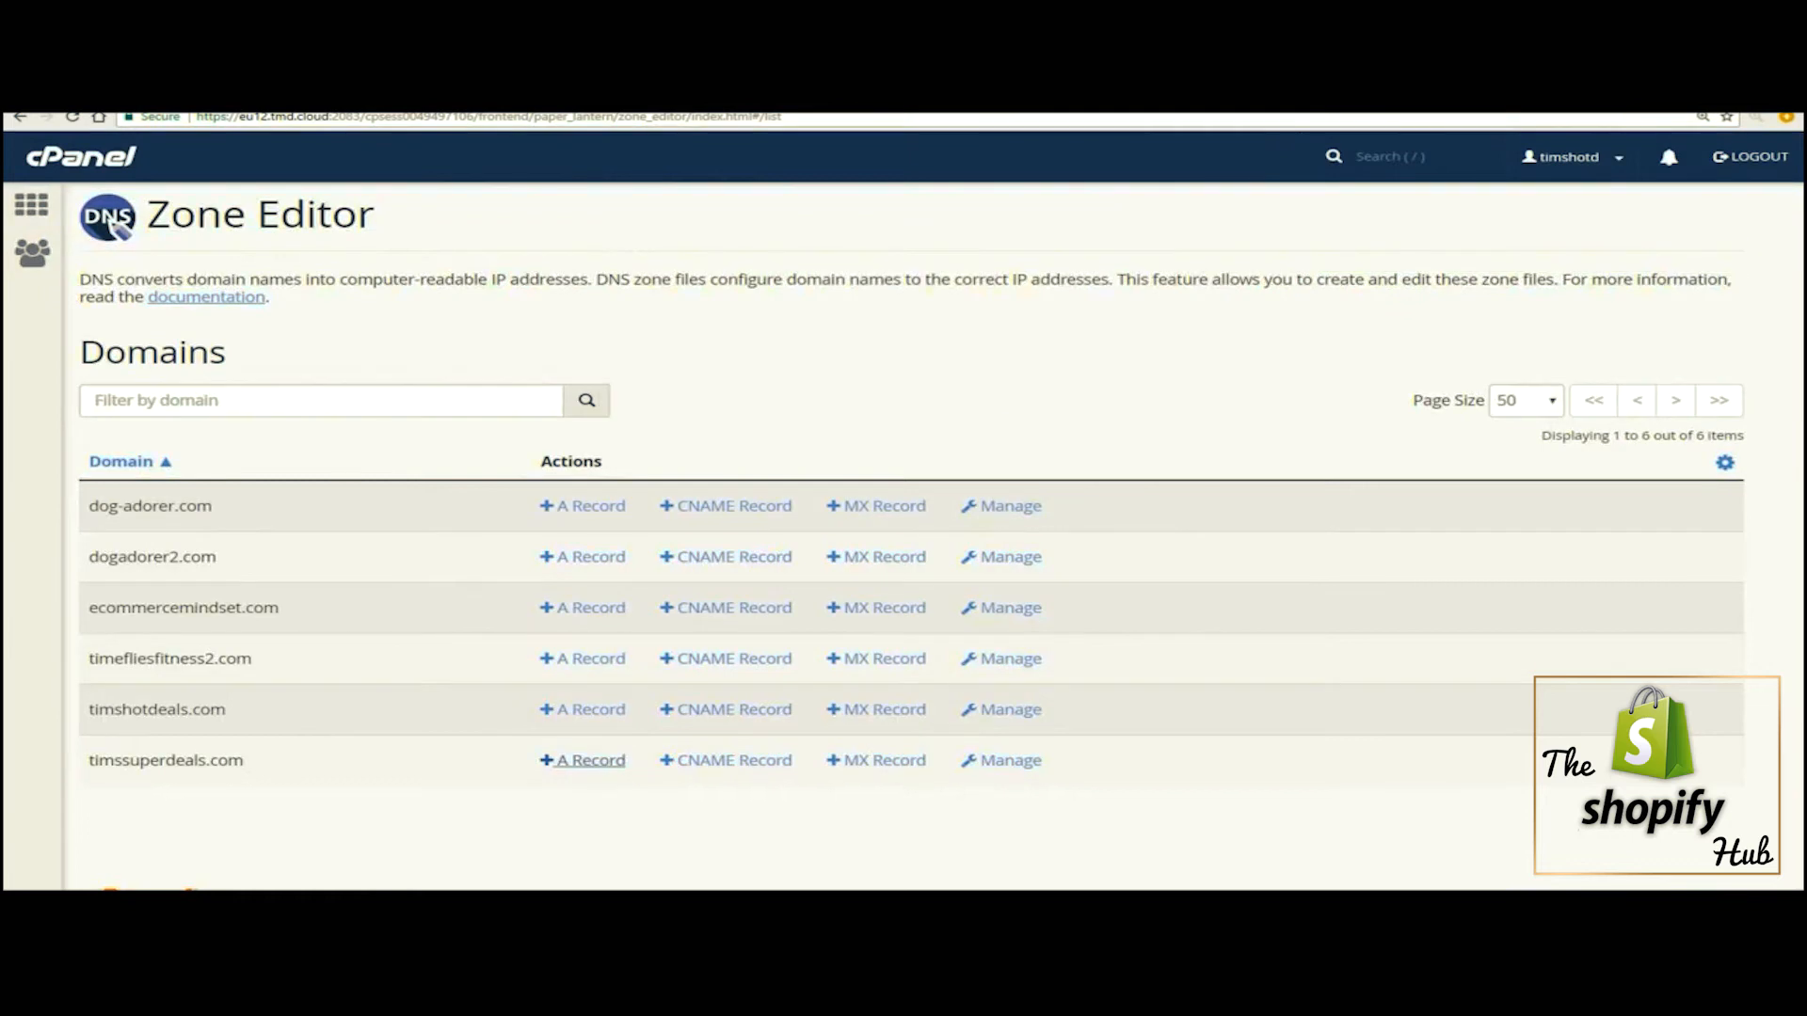
Return to the Shopify help page and copy the CNAME target shops.myshopify.com.
left_click(809, 99)
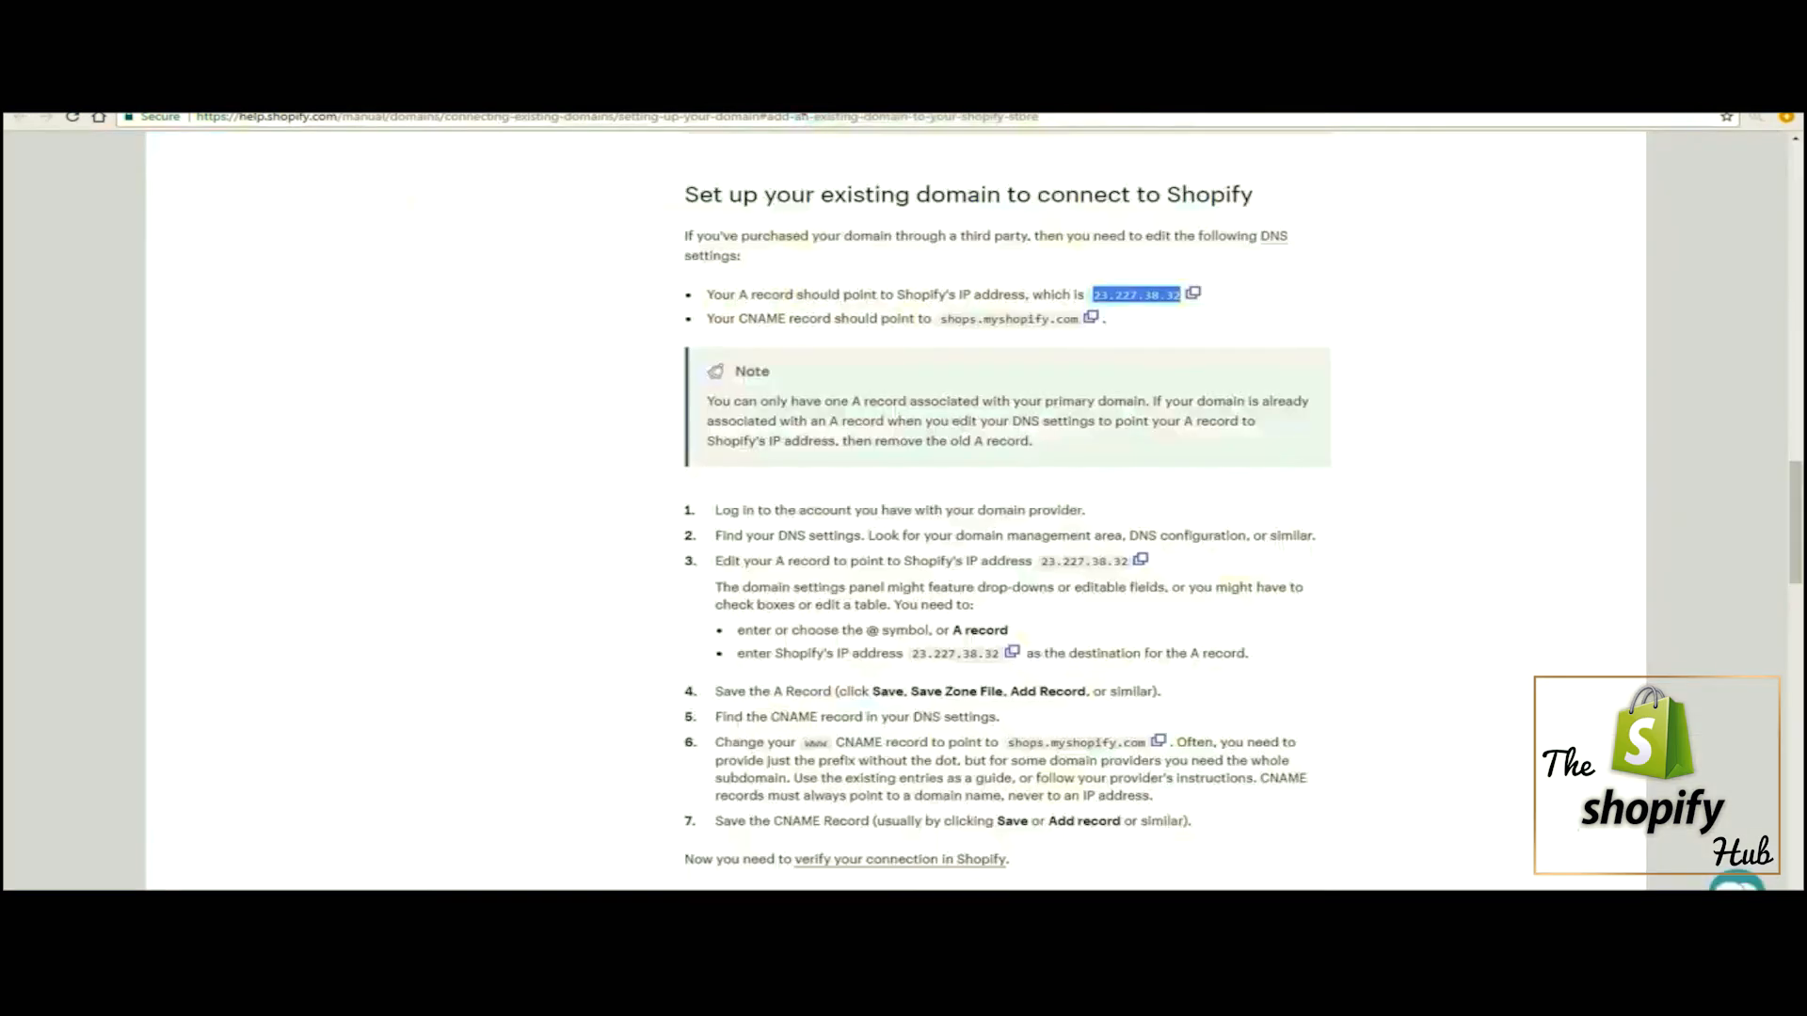
left_click(732, 317)
left_click_drag(712, 318, 926, 324)
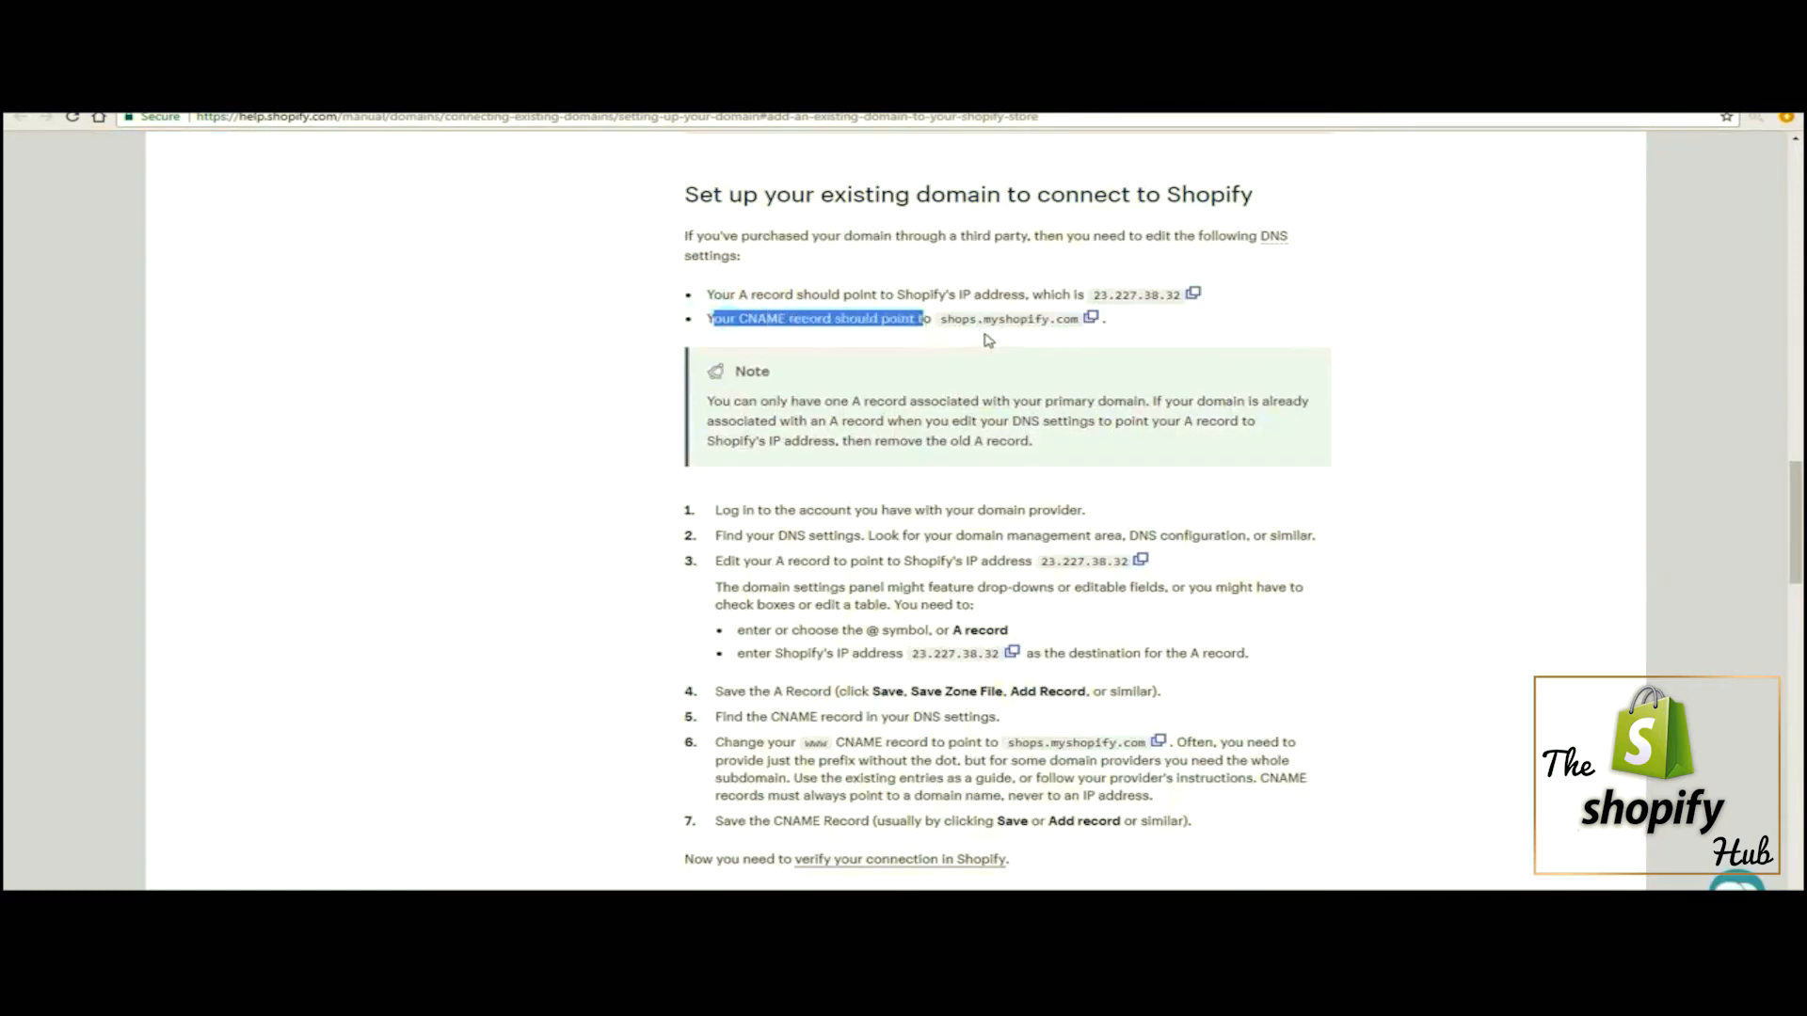
left_click(946, 337)
left_click_drag(943, 321, 1073, 324)
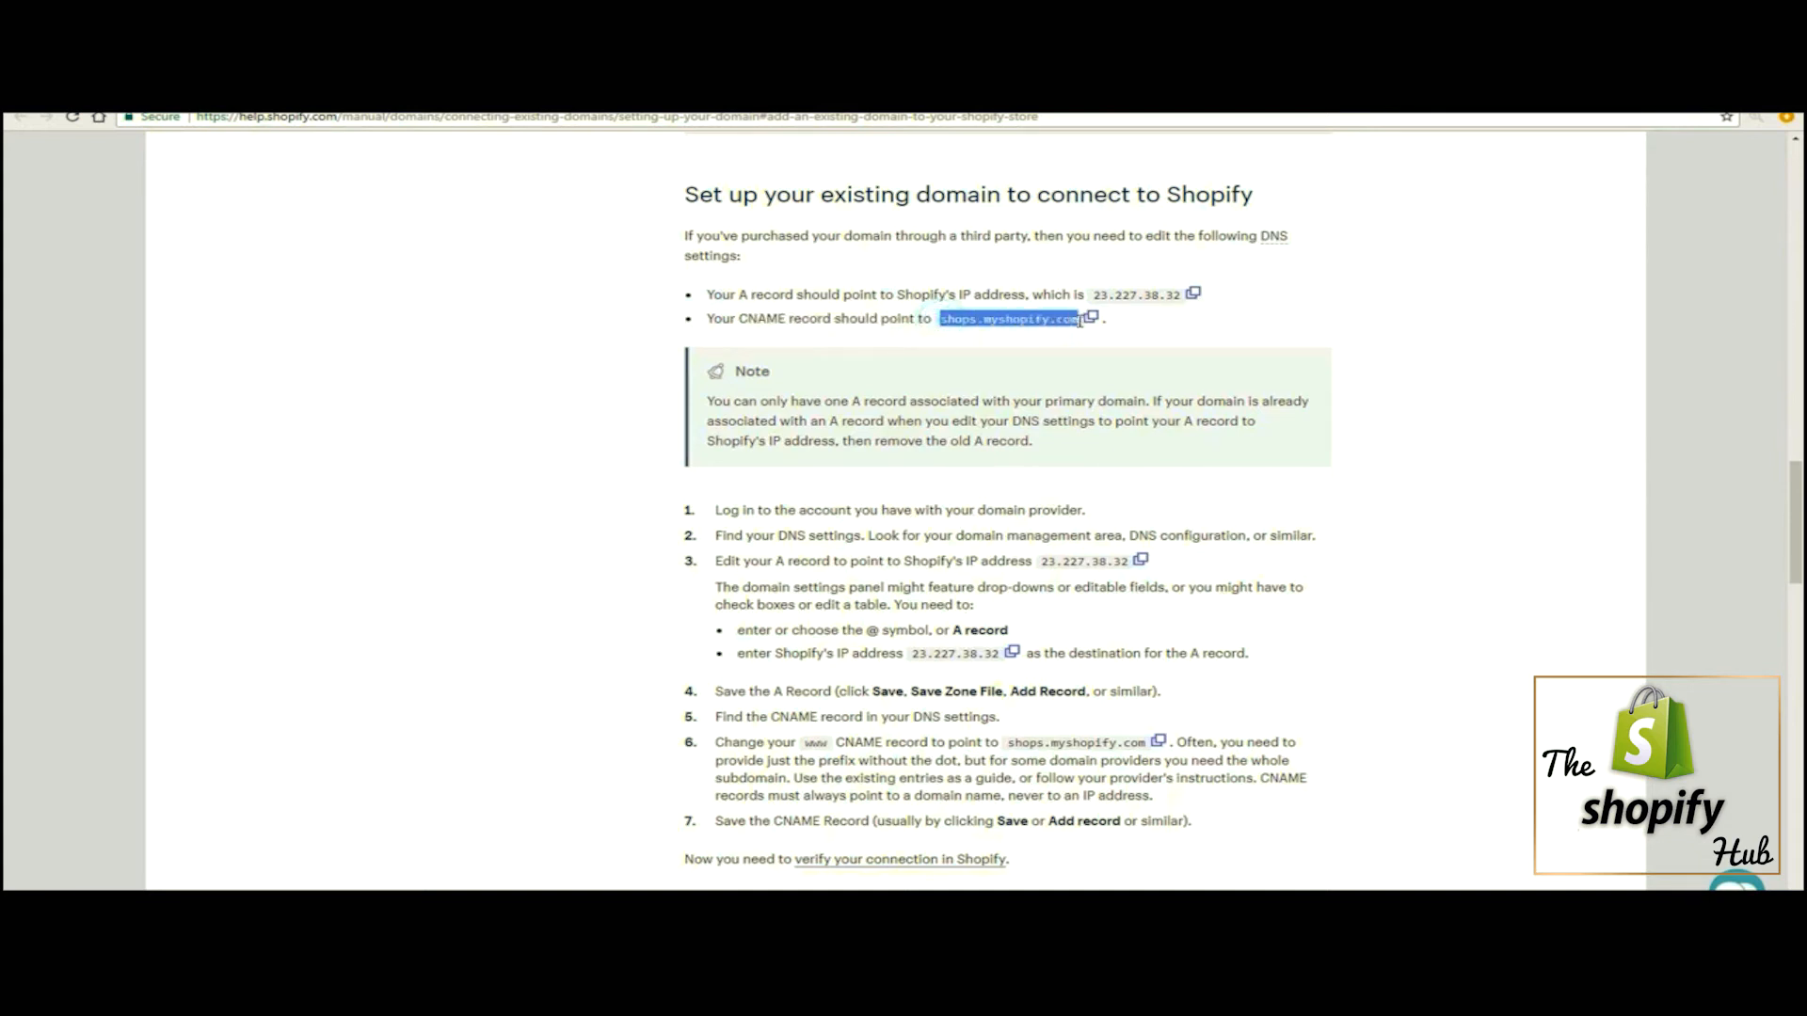
right_click(1063, 322)
left_click(1091, 331)
left_click(687, 106)
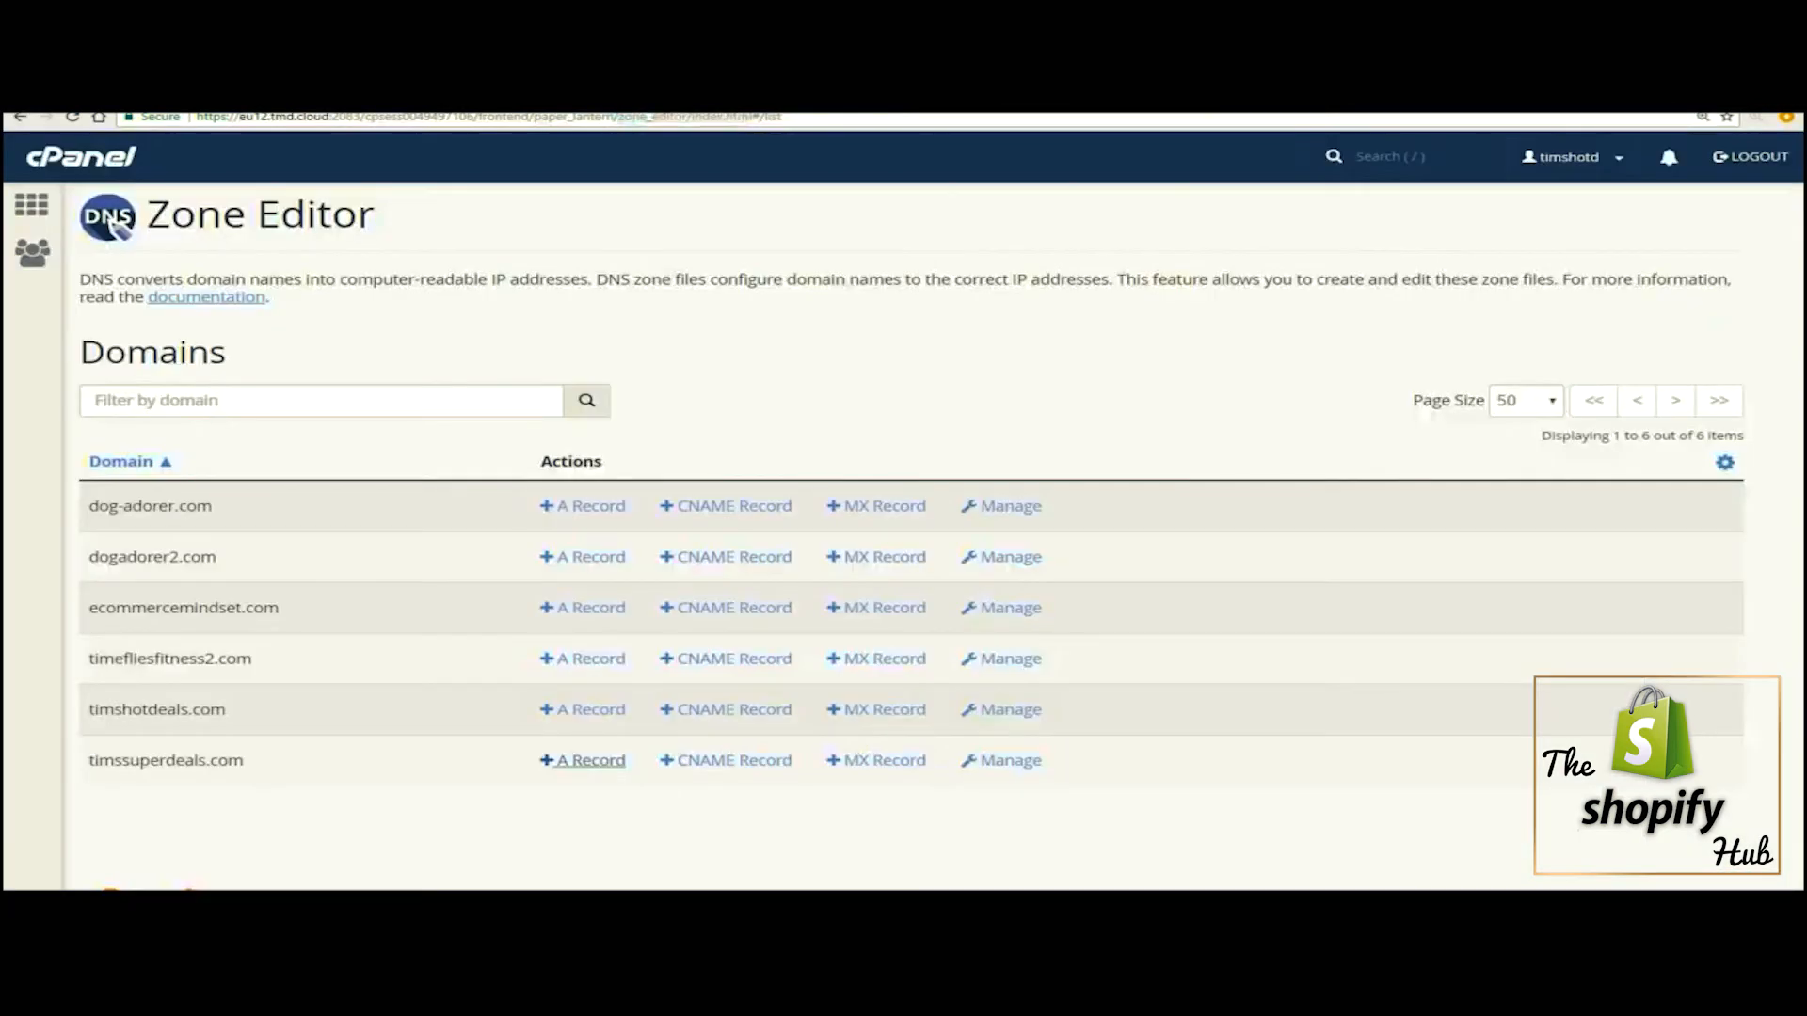
left_click(727, 764)
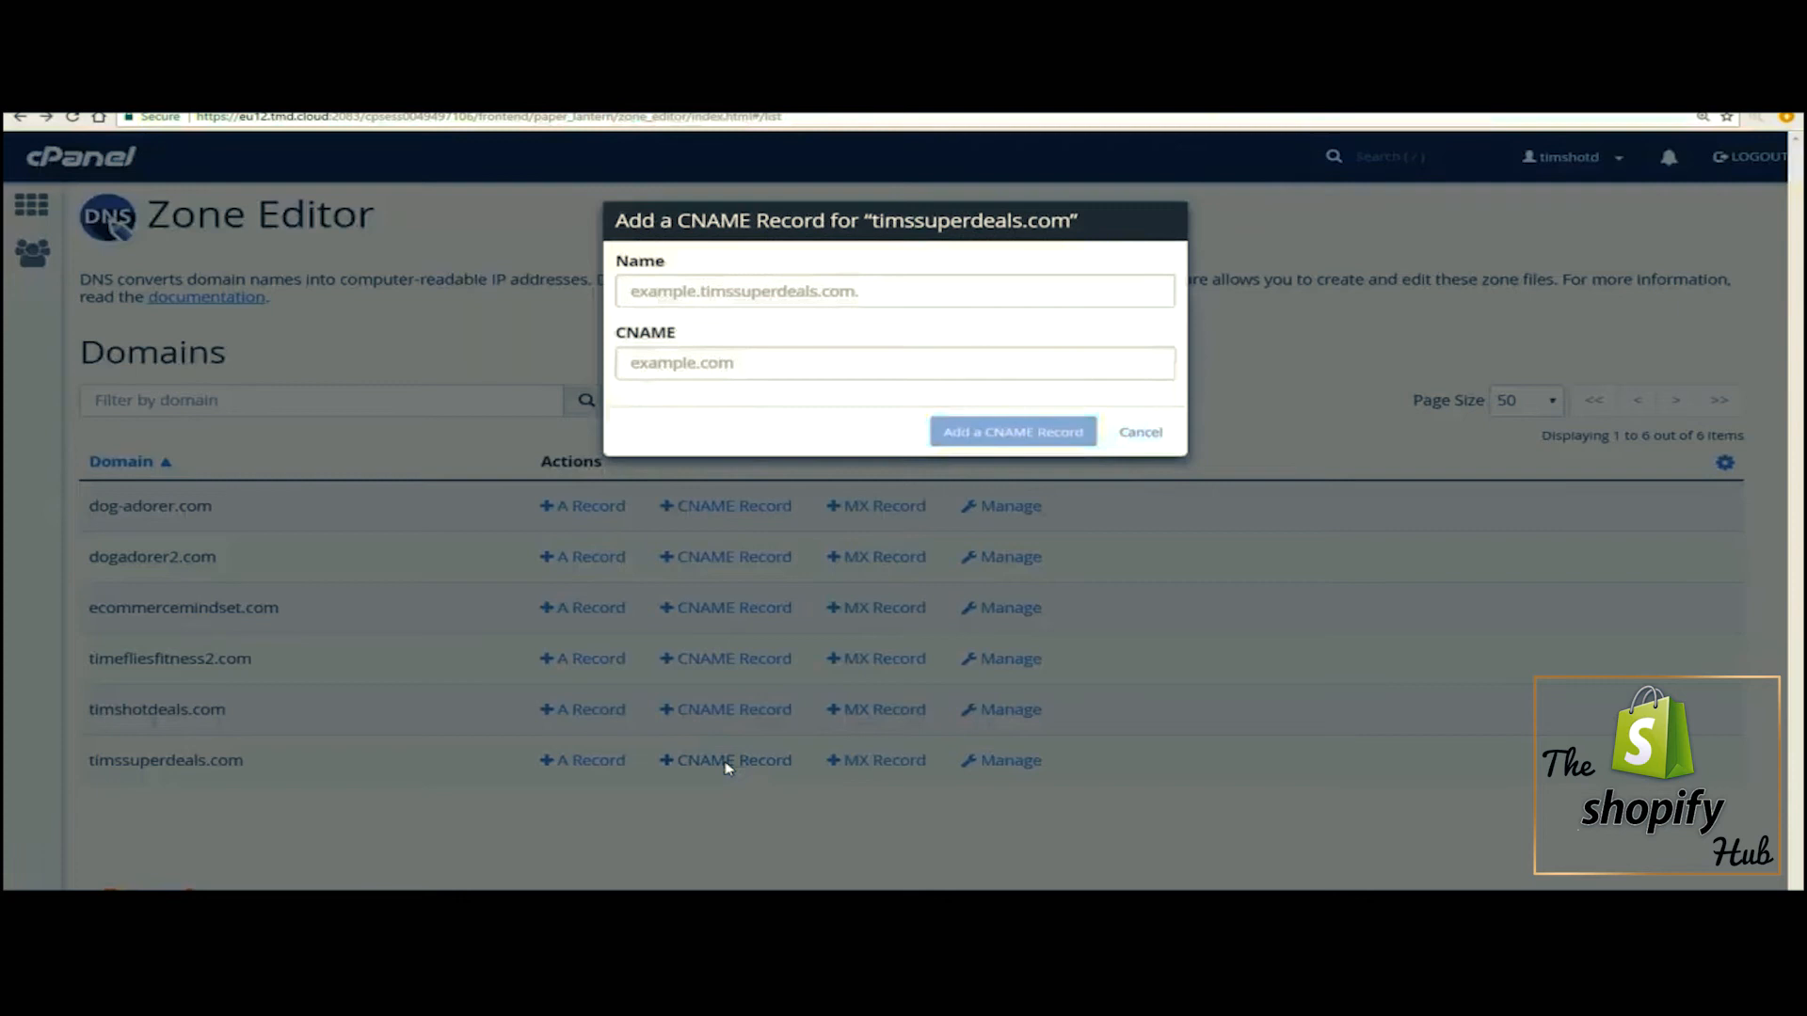
left_click(742, 297)
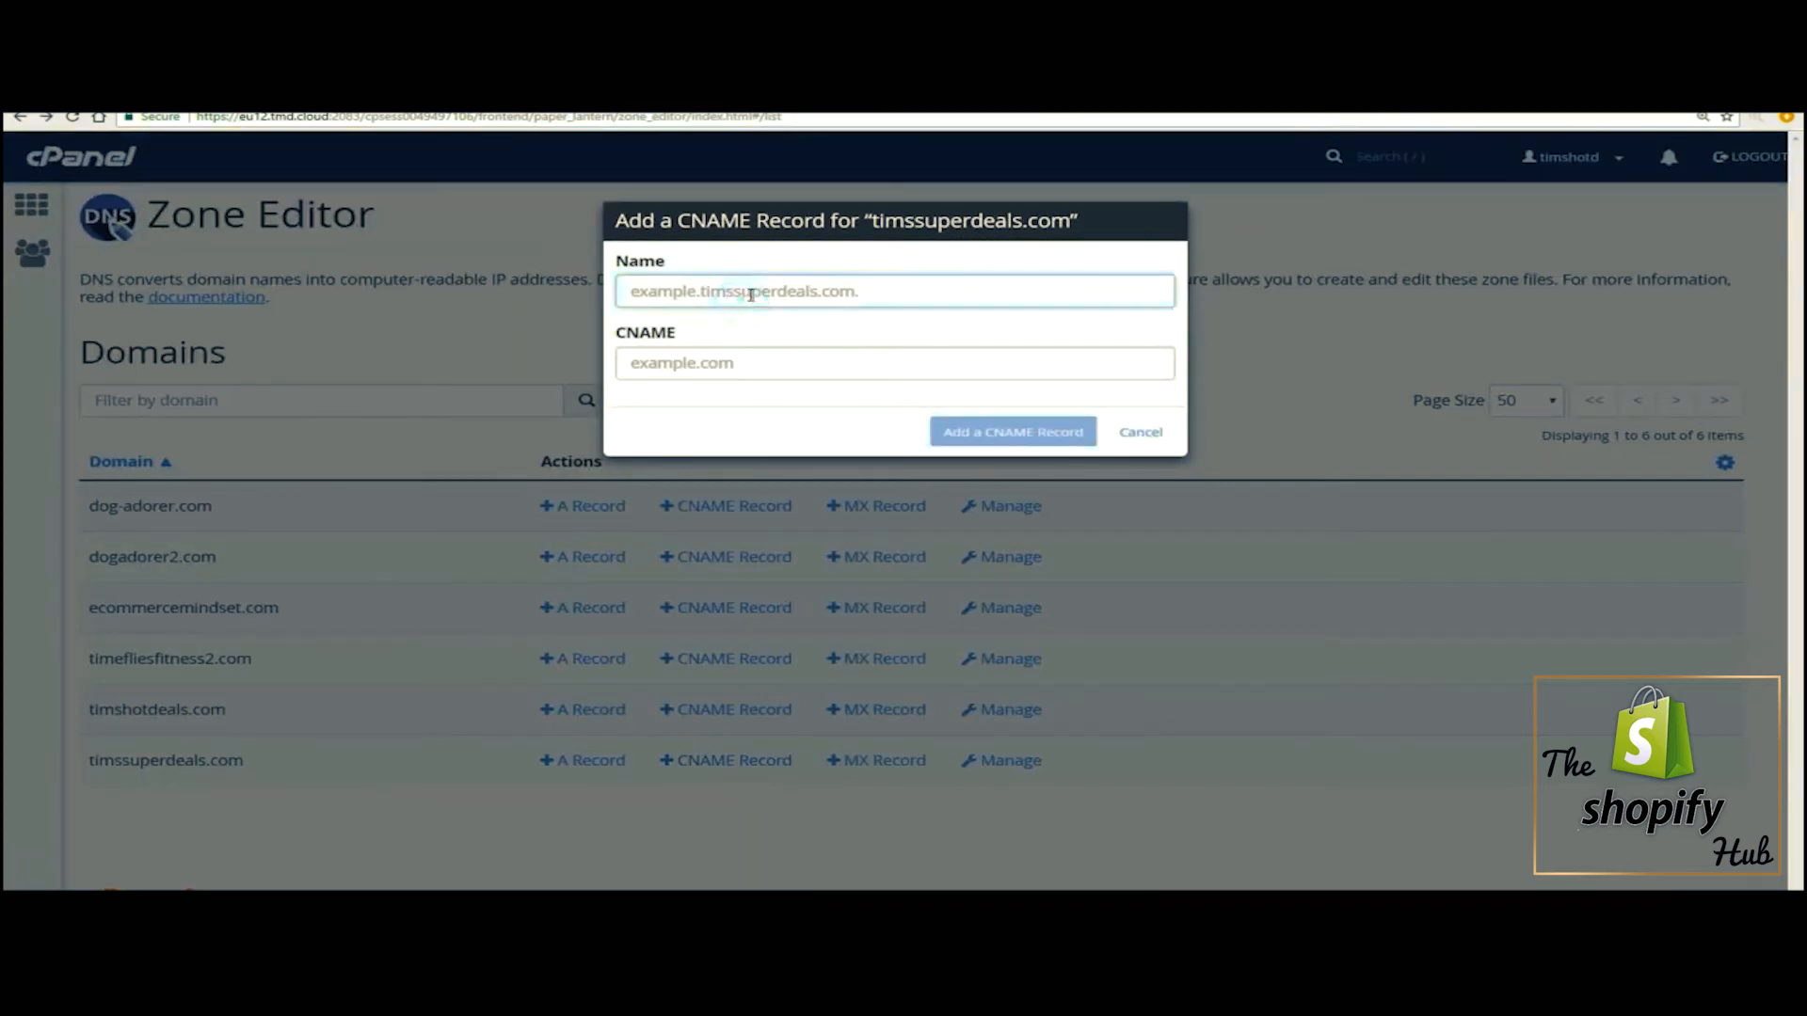
type("www.timssupe")
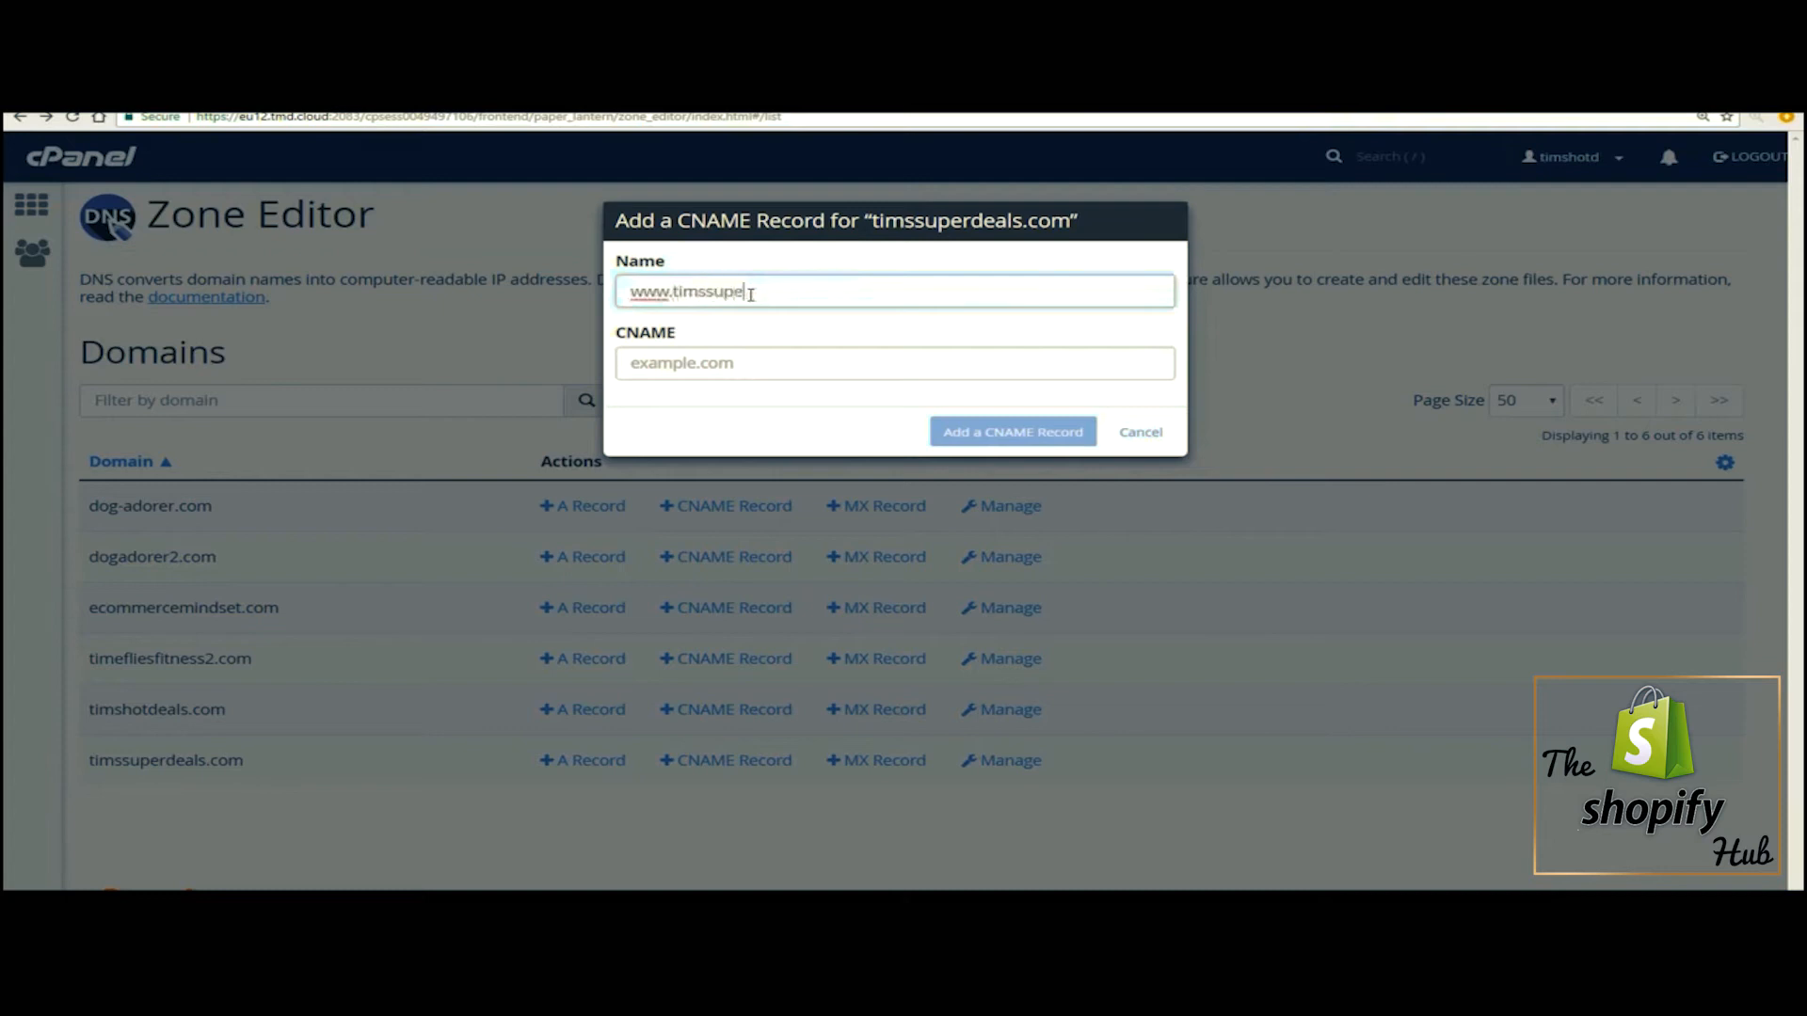
type("rdeals.com")
left_click_drag(655, 294, 629, 293)
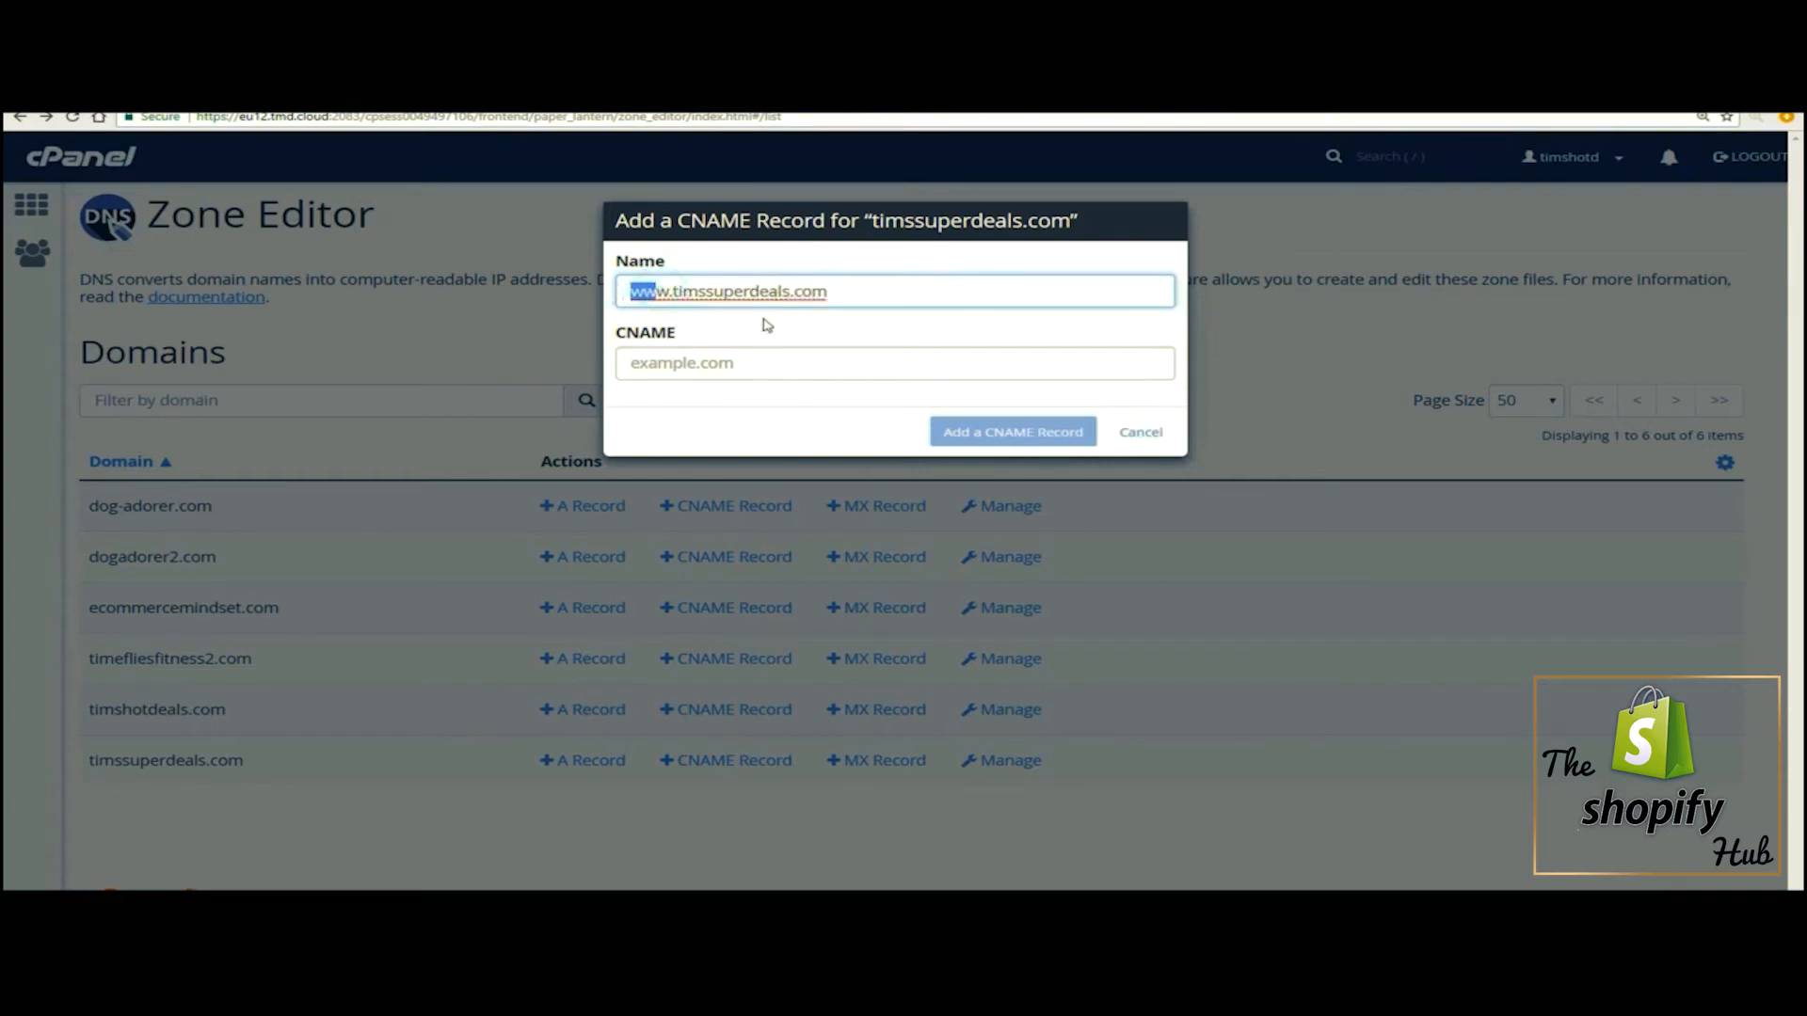
left_click(719, 361)
right_click(719, 361)
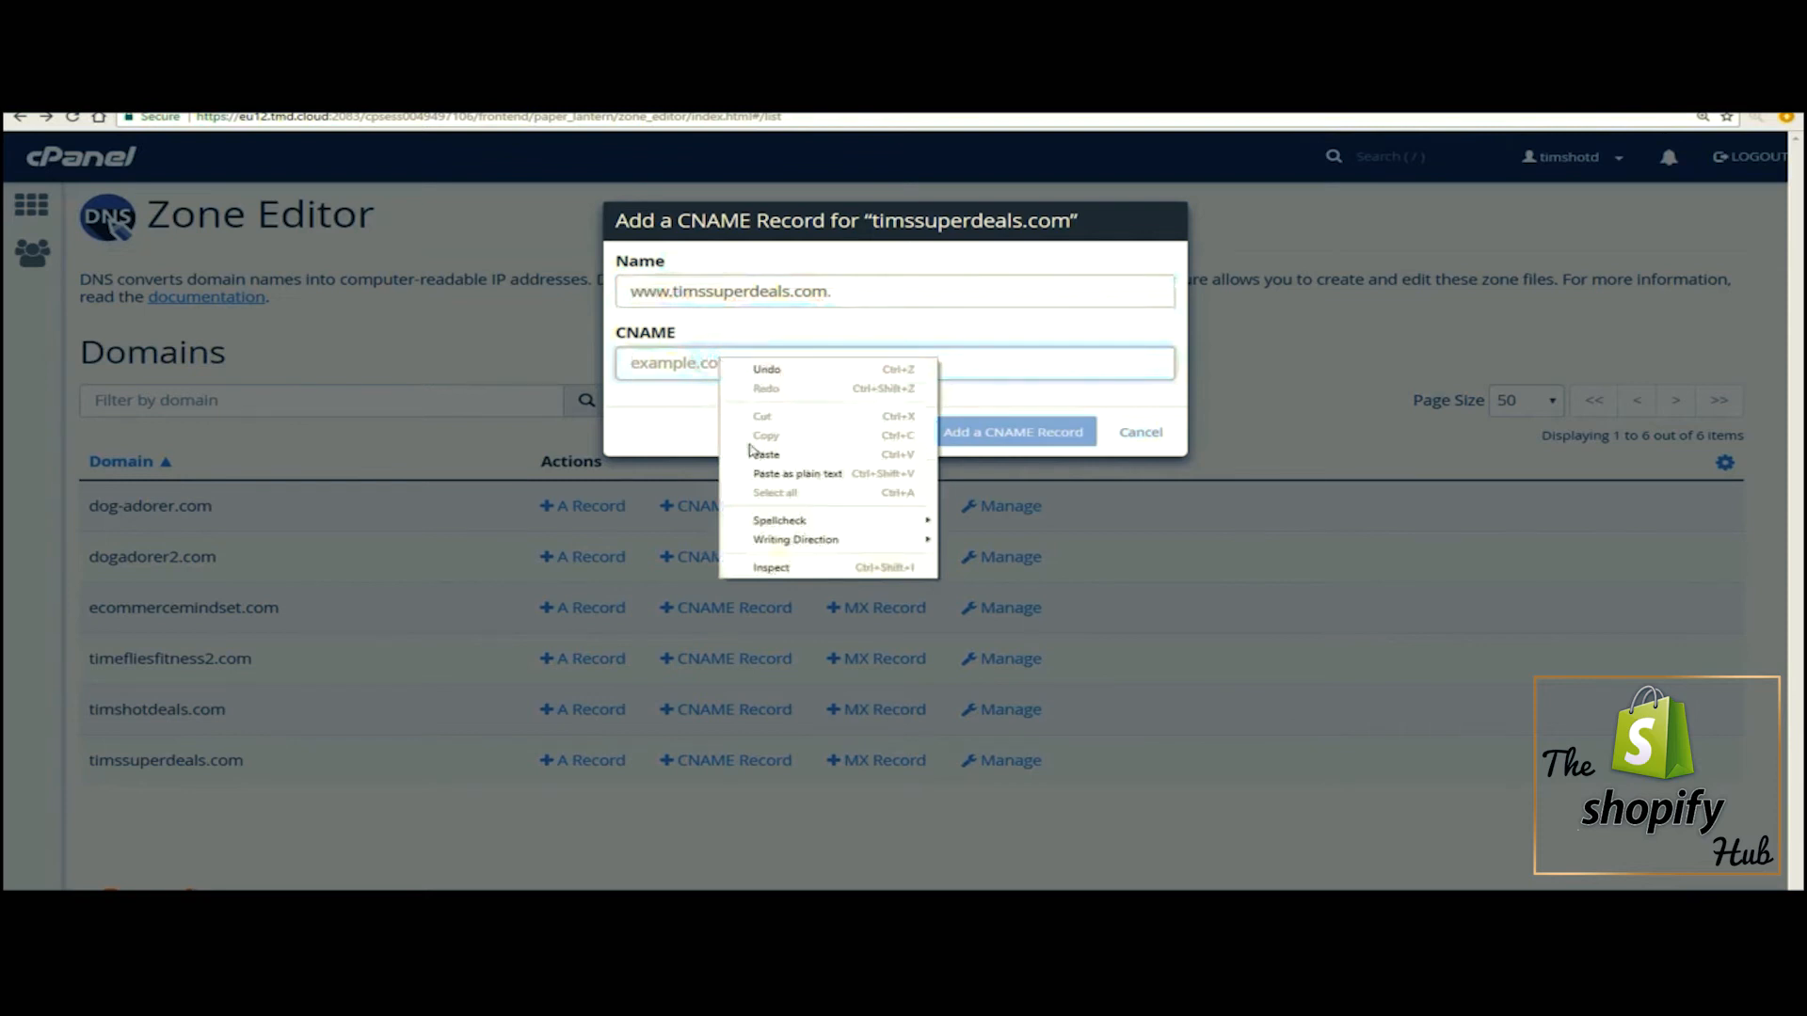
left_click(766, 455)
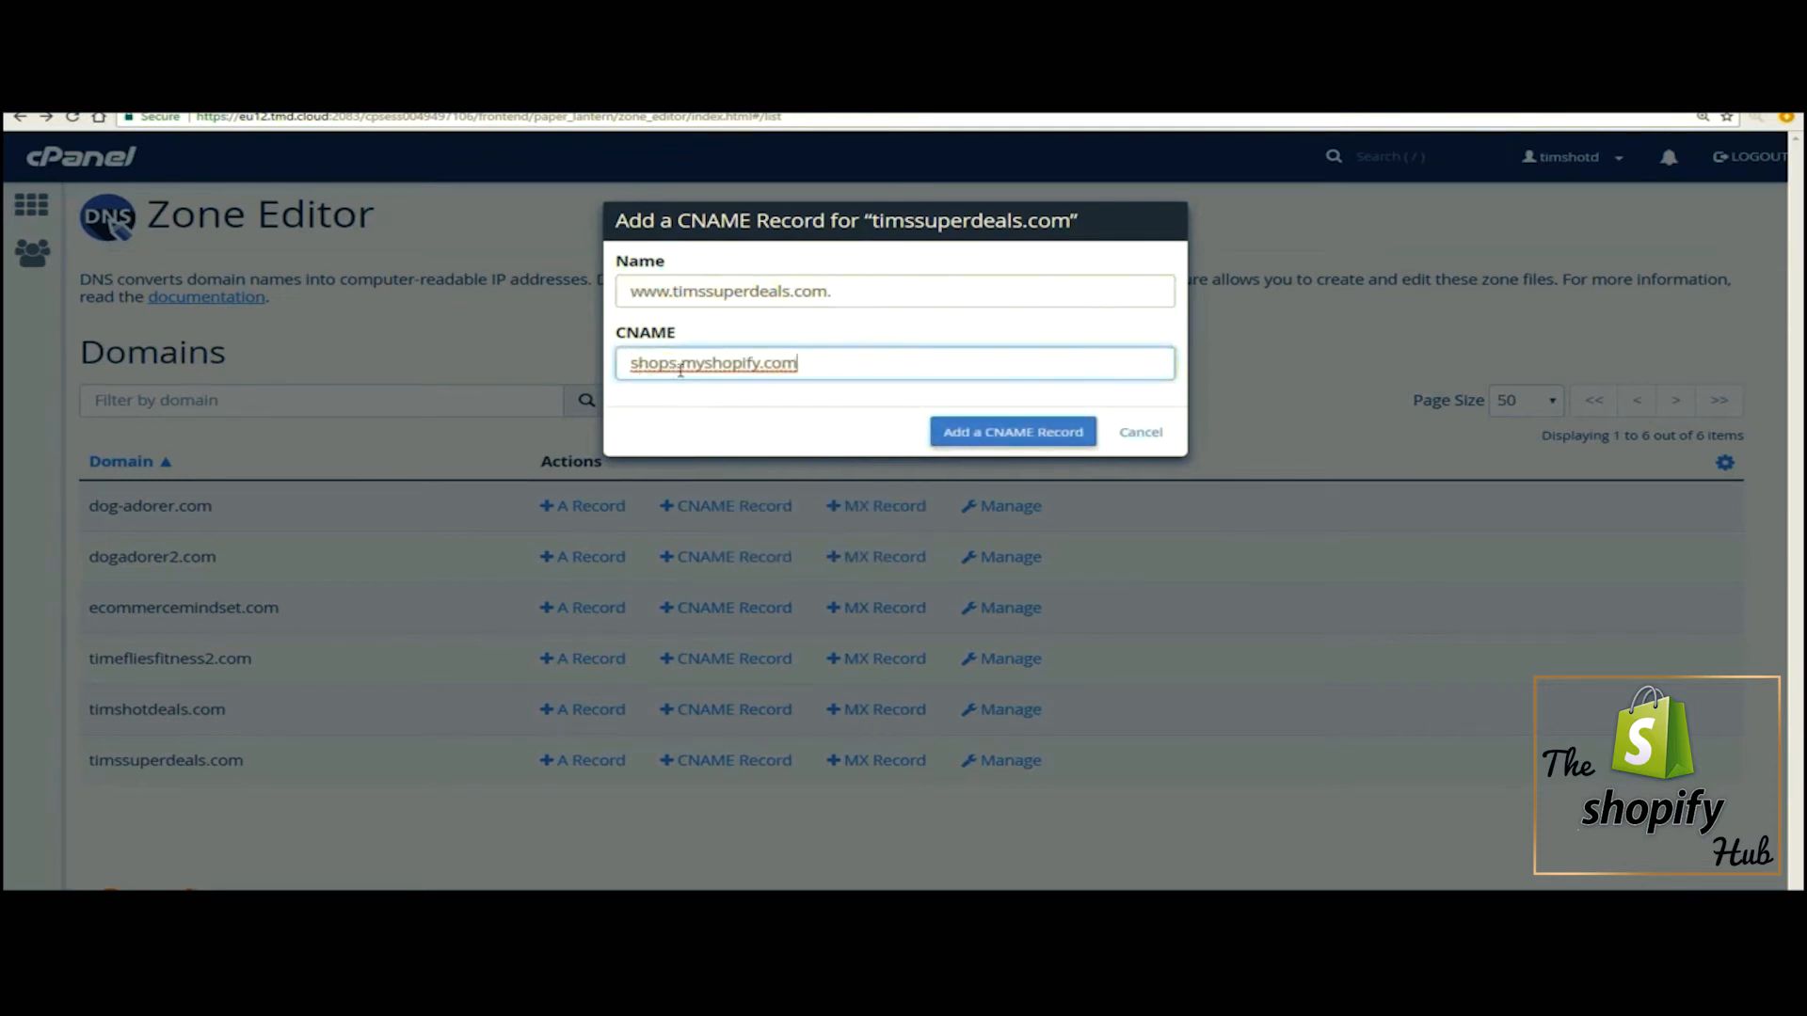
left_click(970, 433)
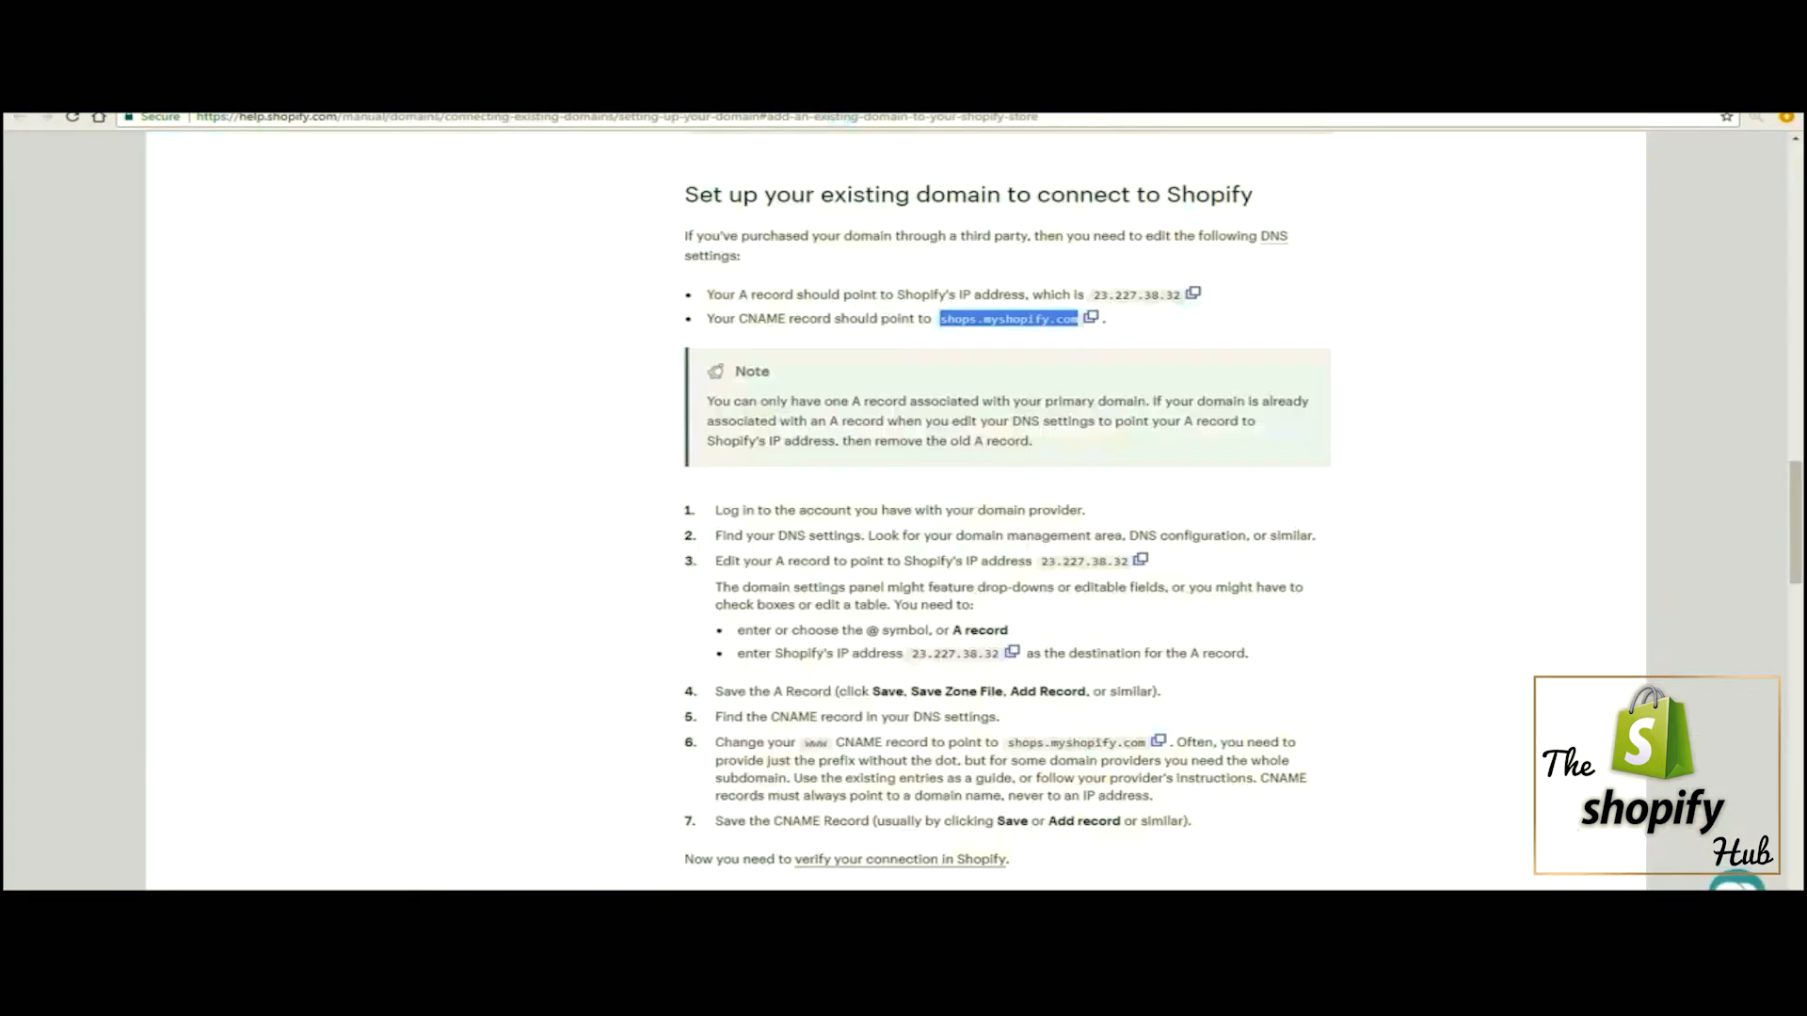
Read the help page's section on verifying the connection, then return to the Shopify admin and verify the timssuperdeals.com connection.
scroll(499, 512, "down", 3)
scroll(617, 505, "down", 5)
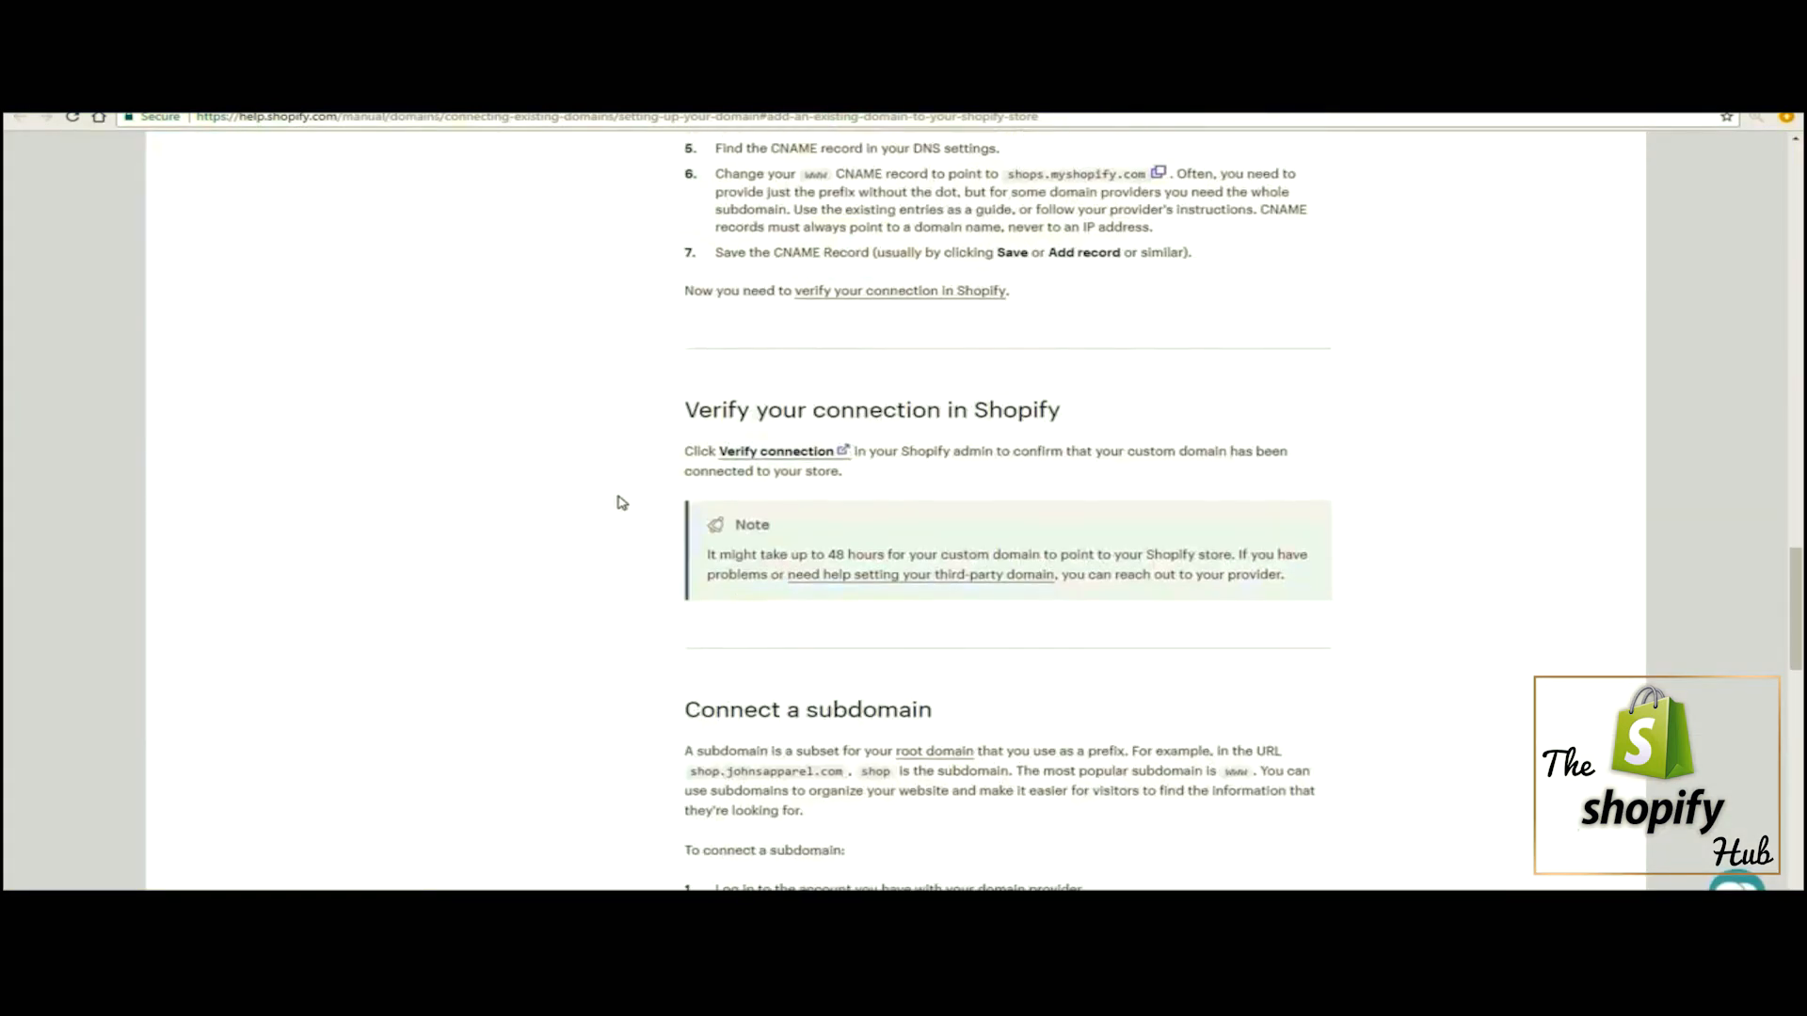
left_click_drag(684, 263, 1073, 267)
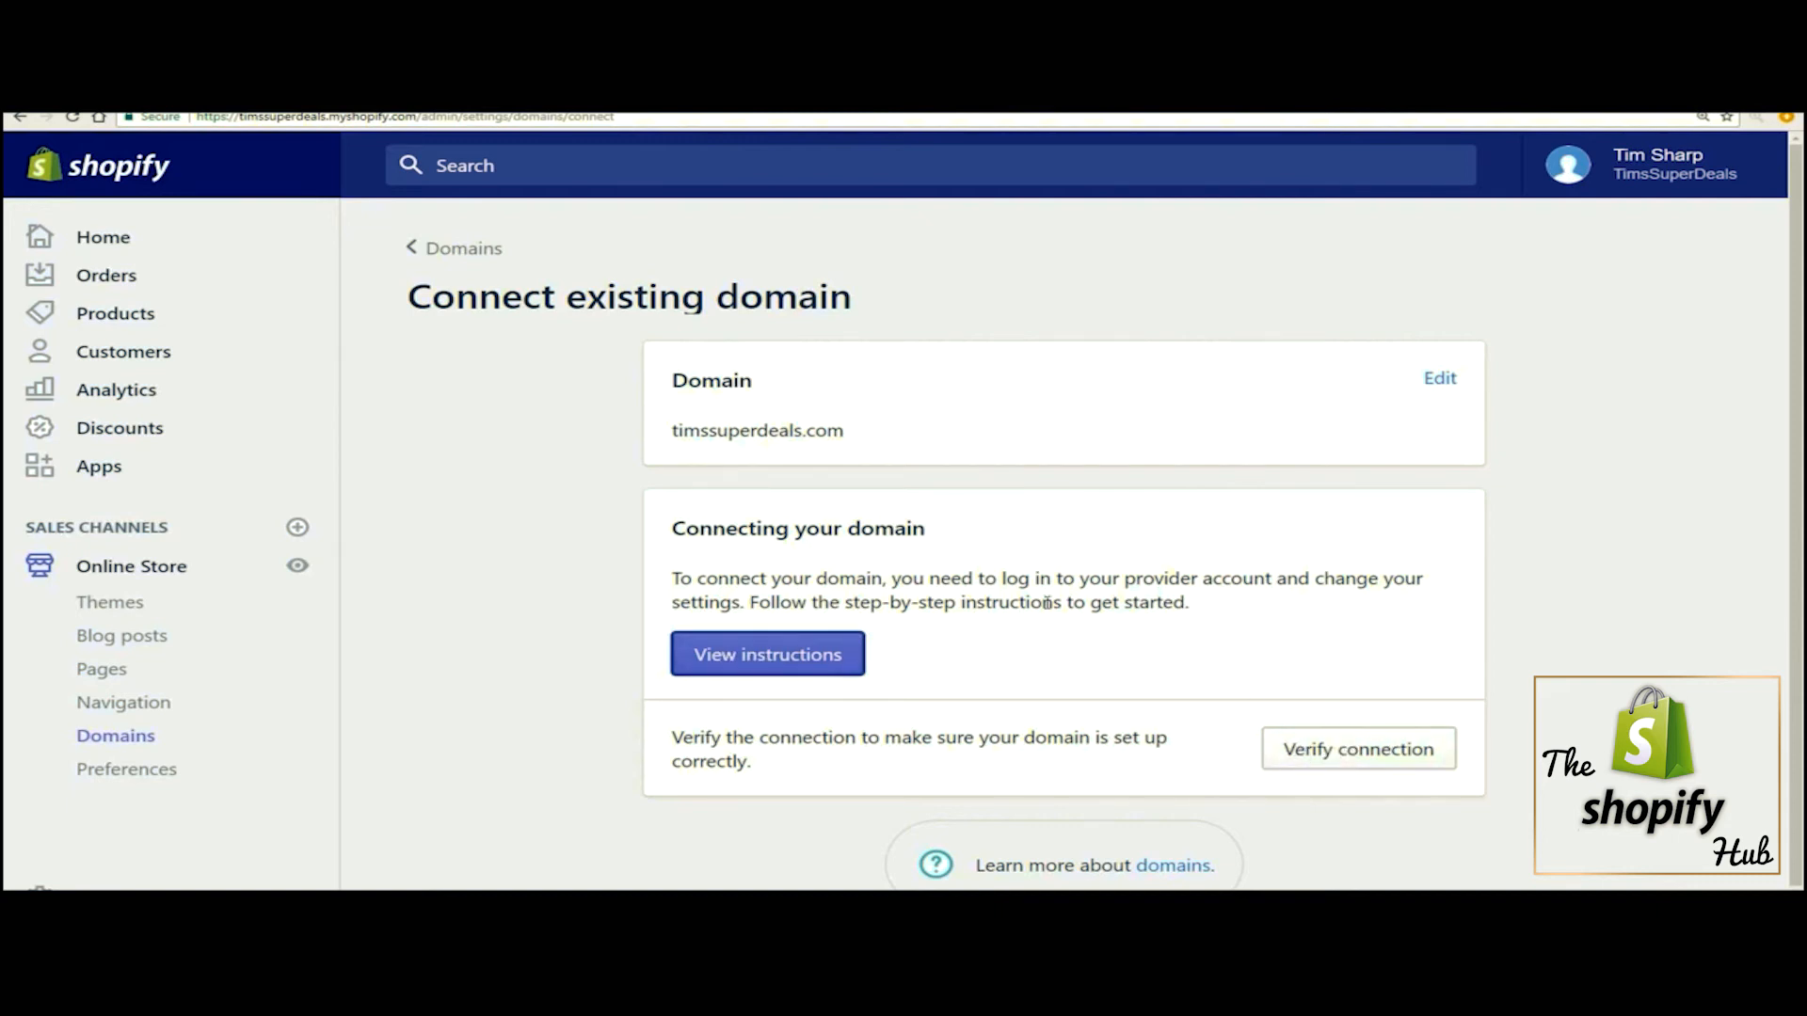
left_click(1360, 758)
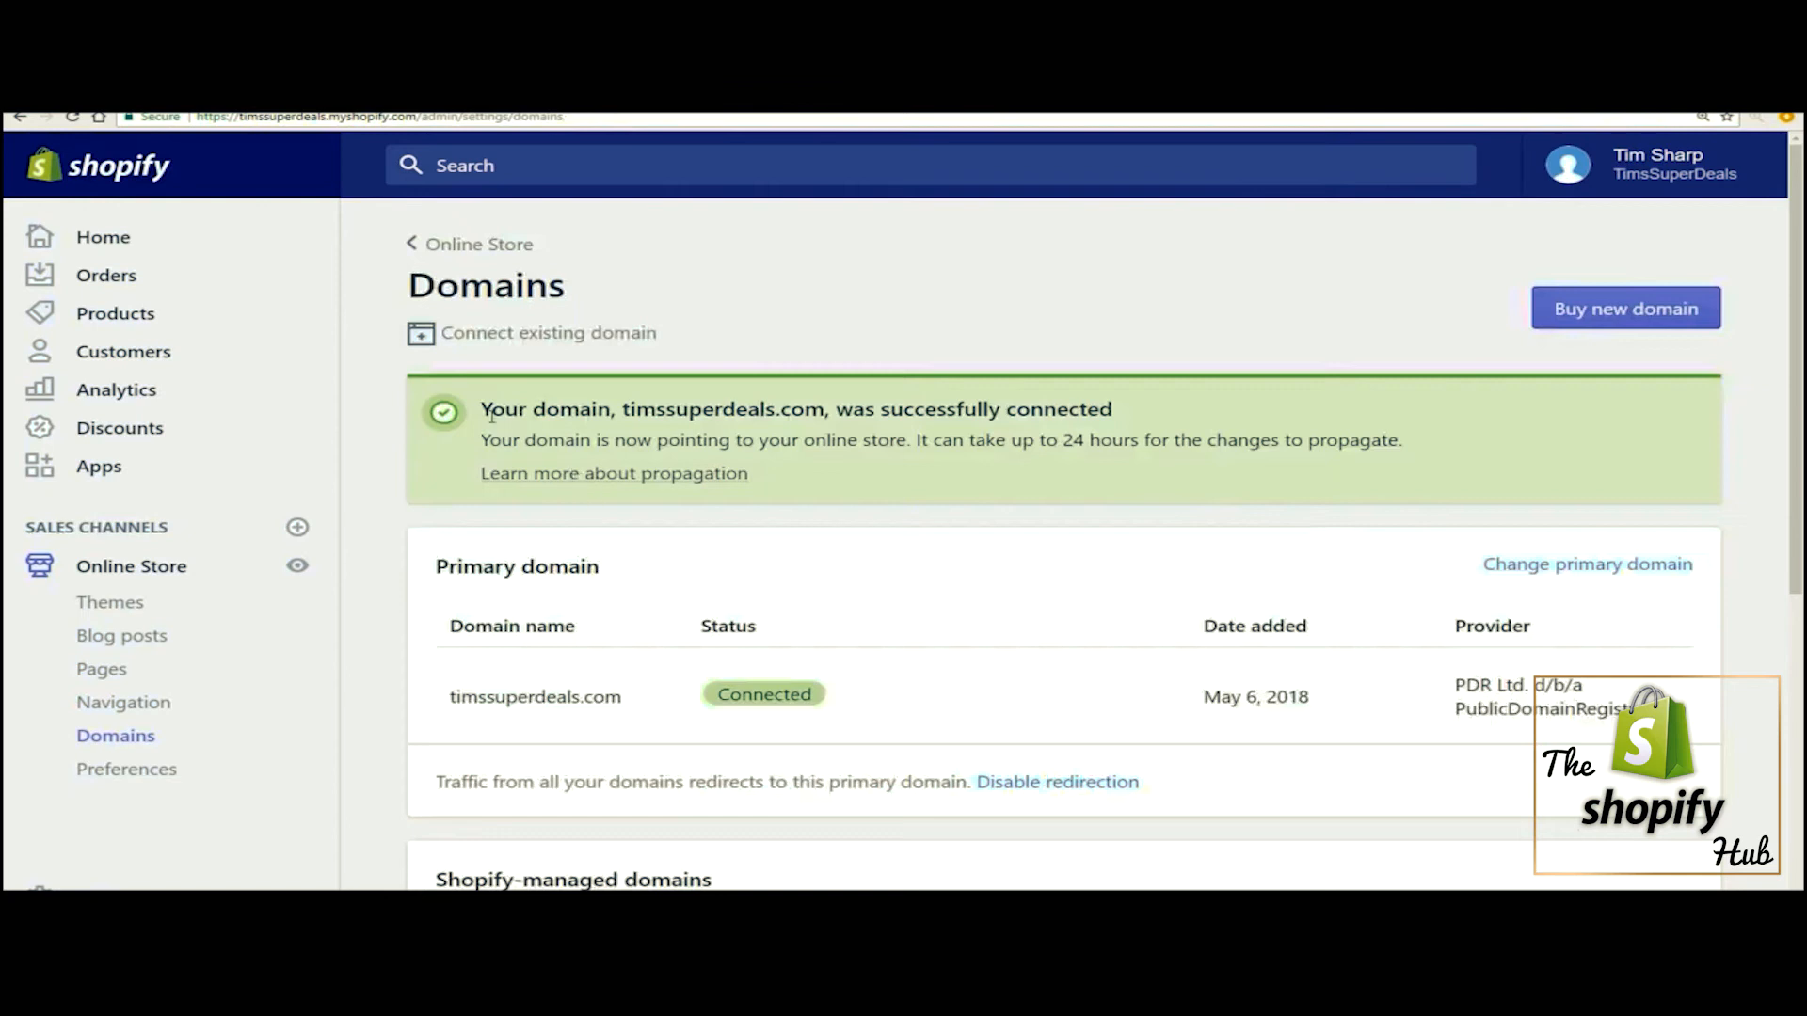
Review the domain connection message on the Domains page and view the online store.
left_click_drag(491, 409, 1140, 421)
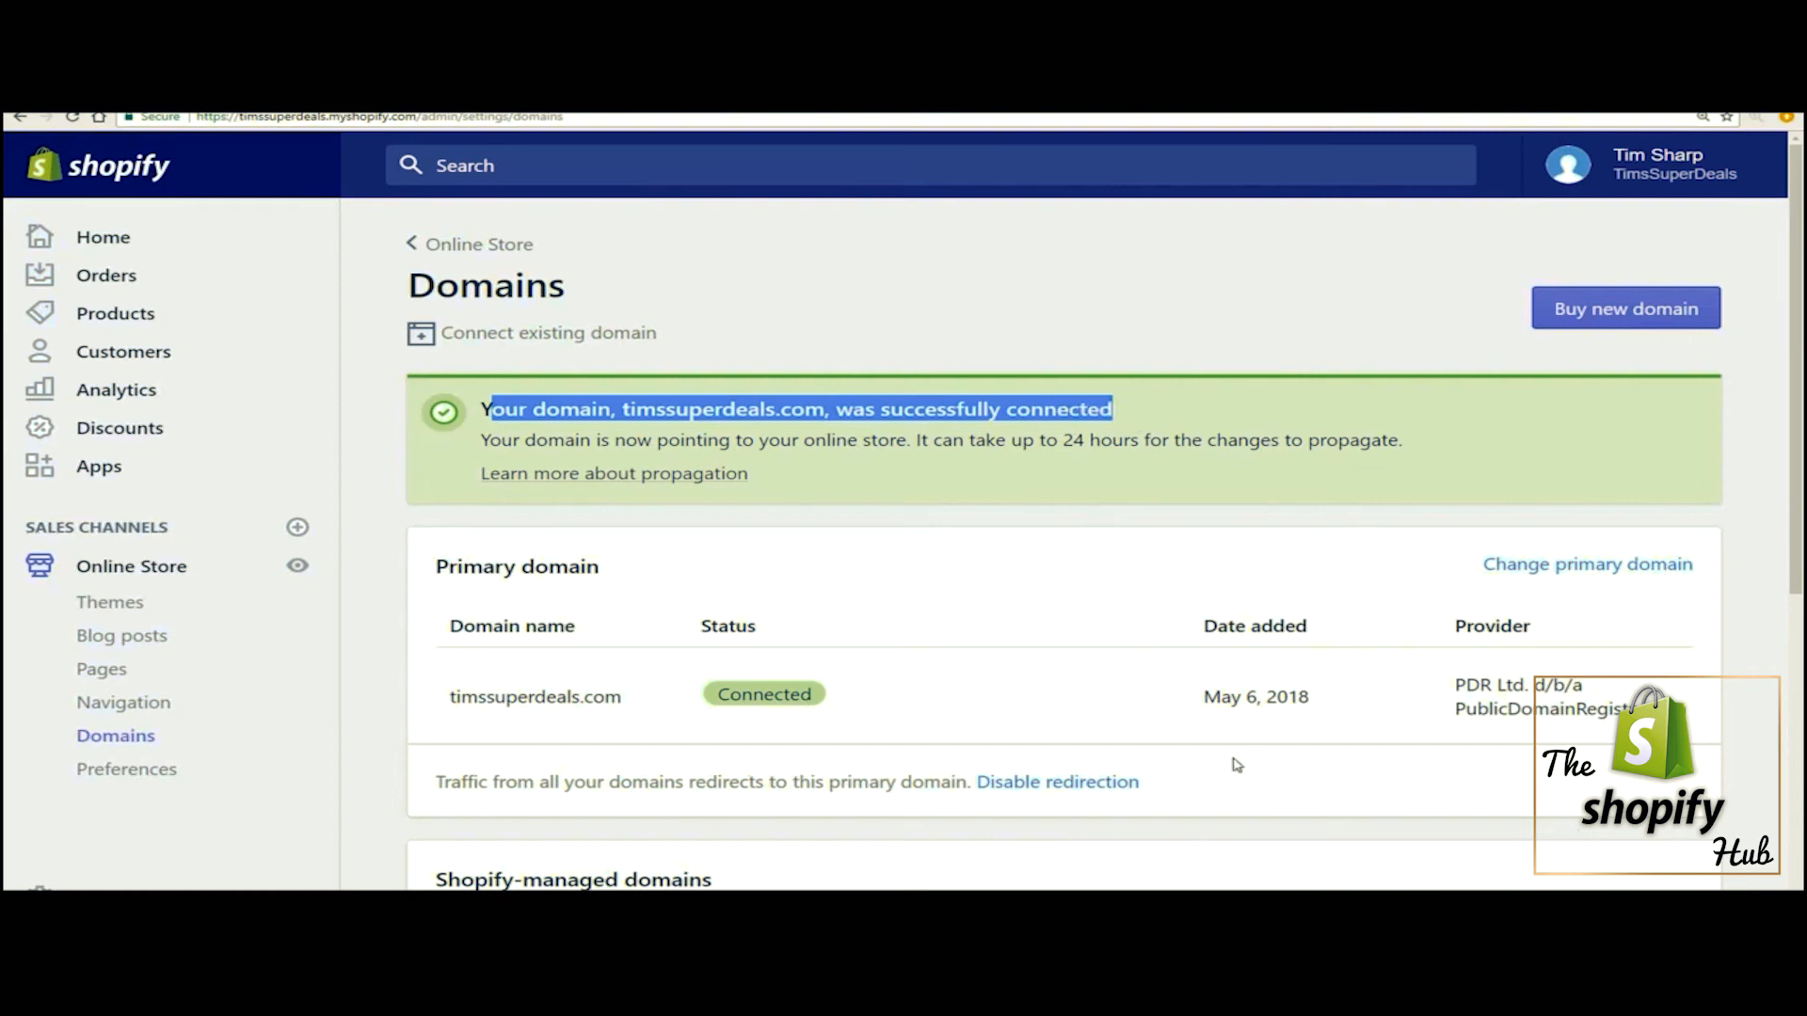
left_click(906, 443)
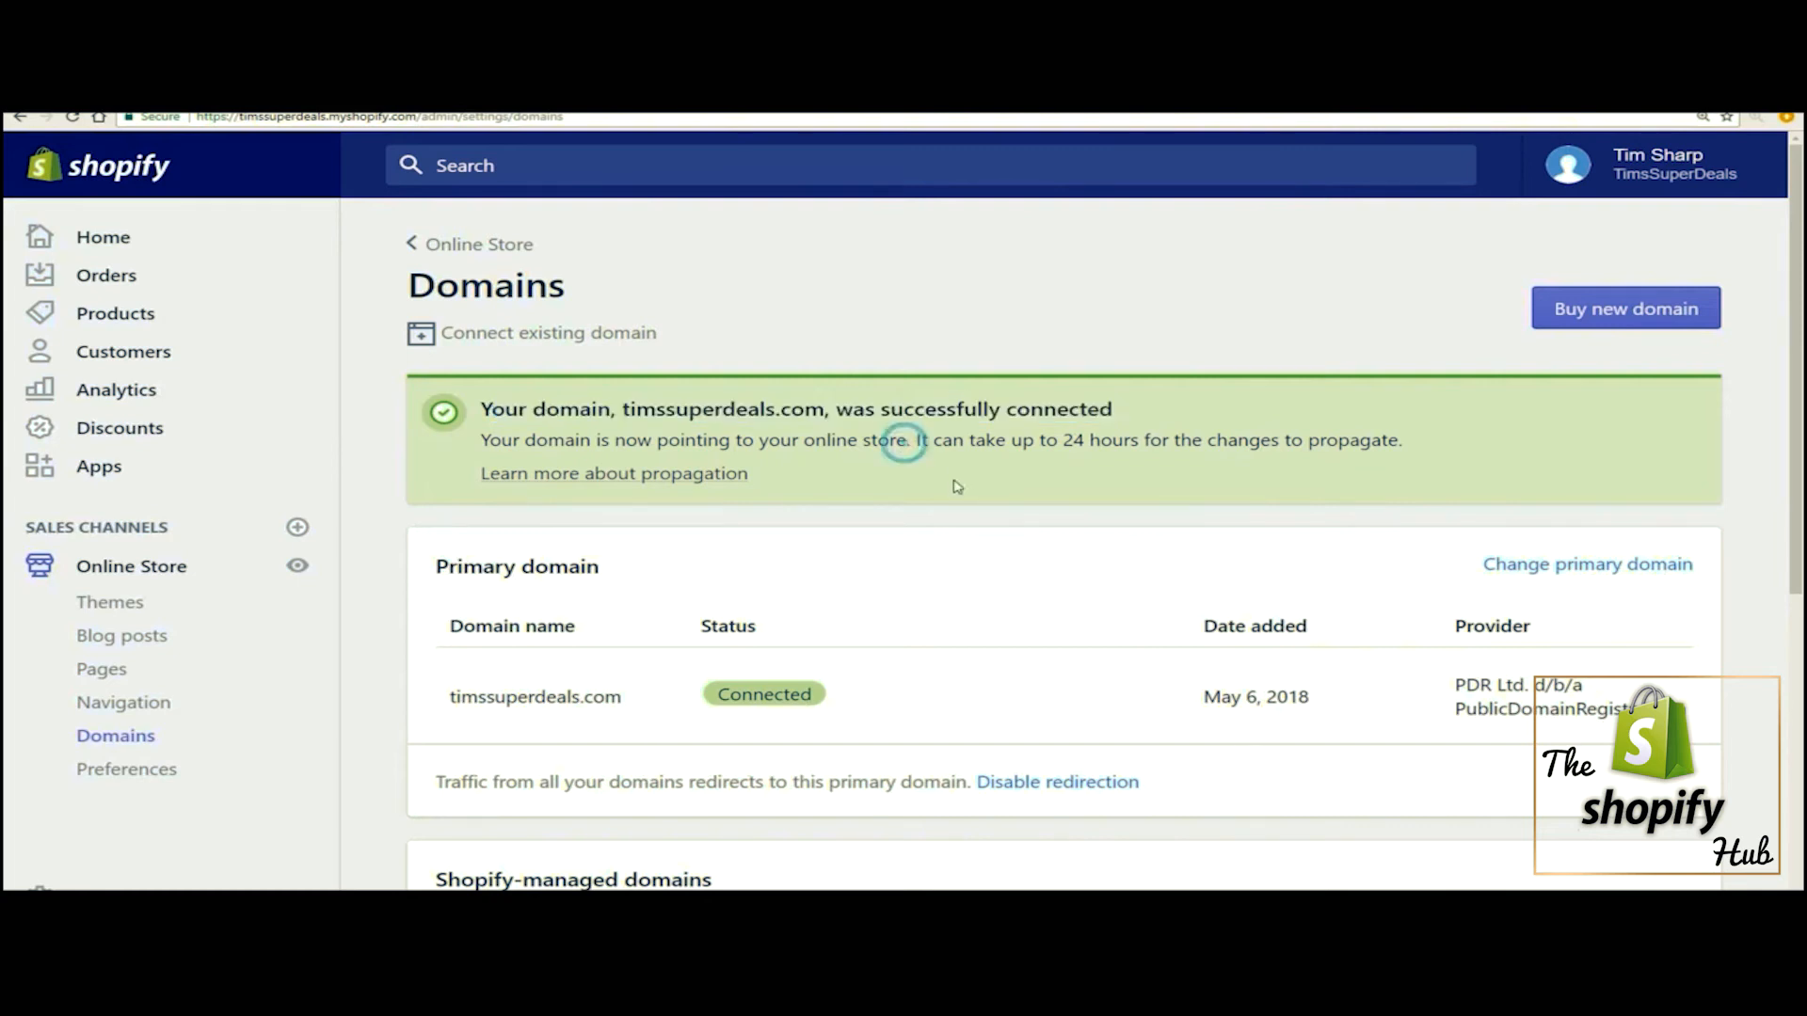
left_click_drag(487, 440, 905, 448)
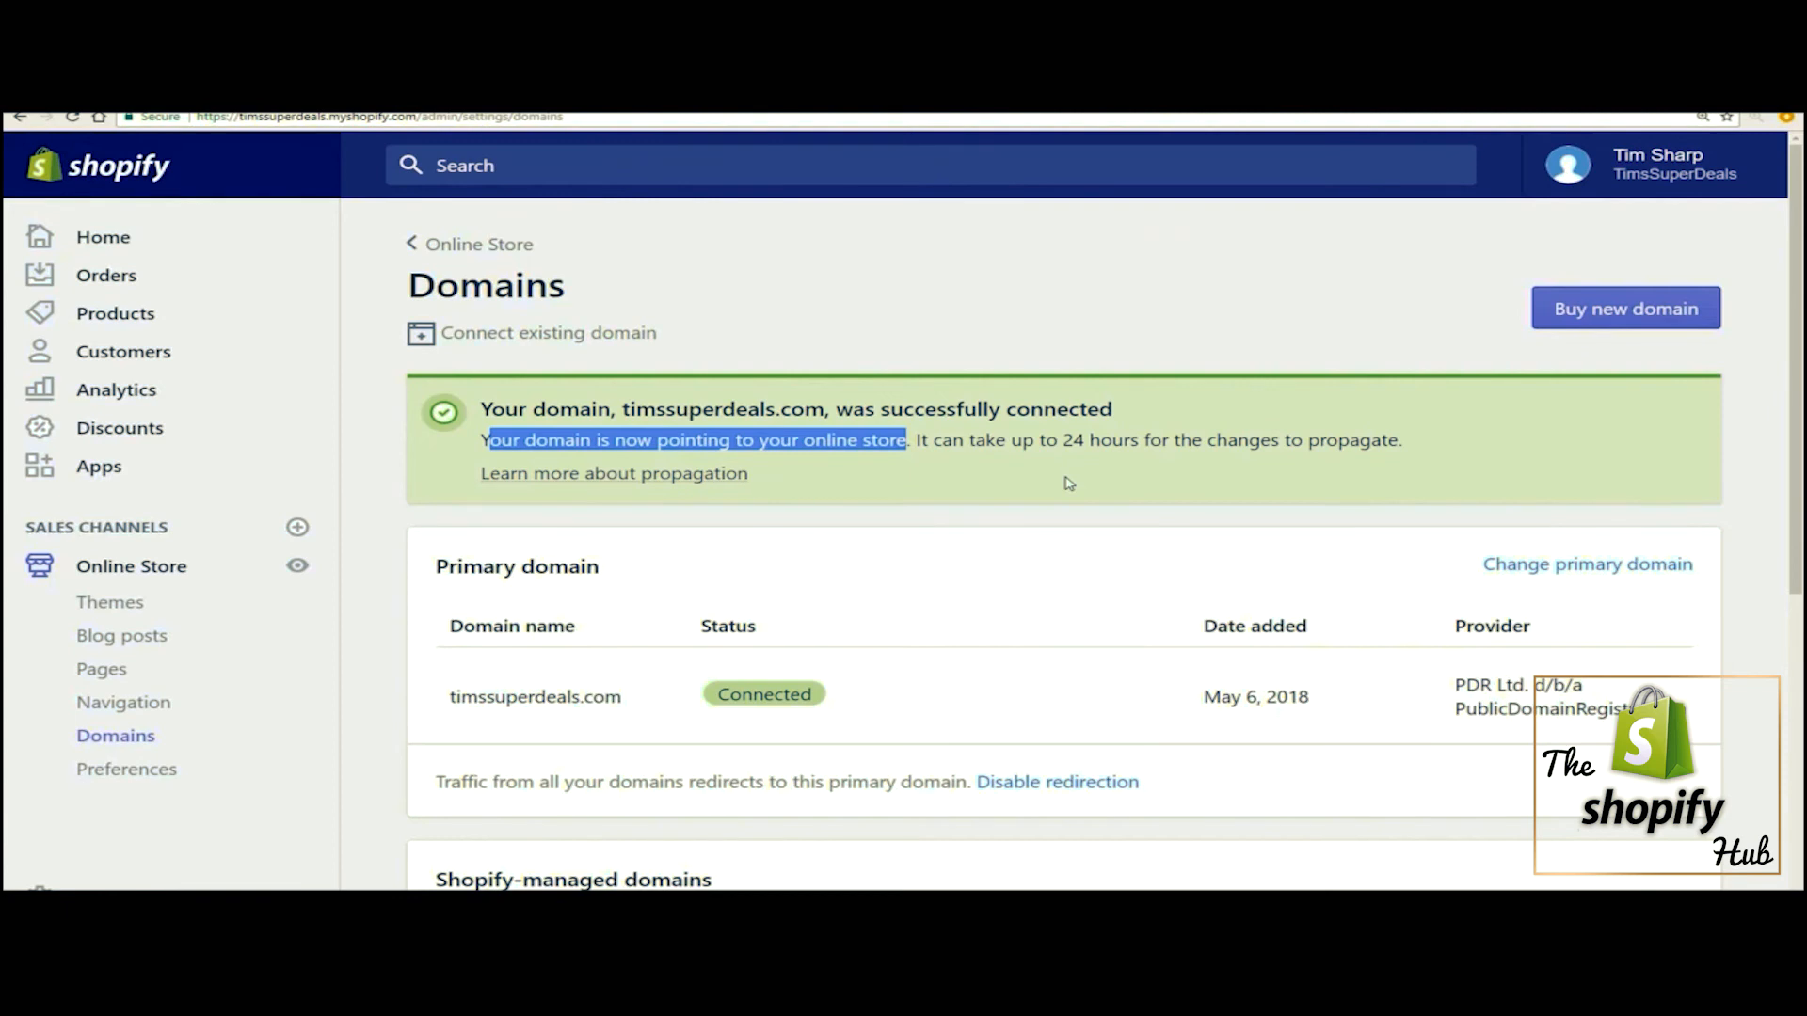
left_click(366, 583)
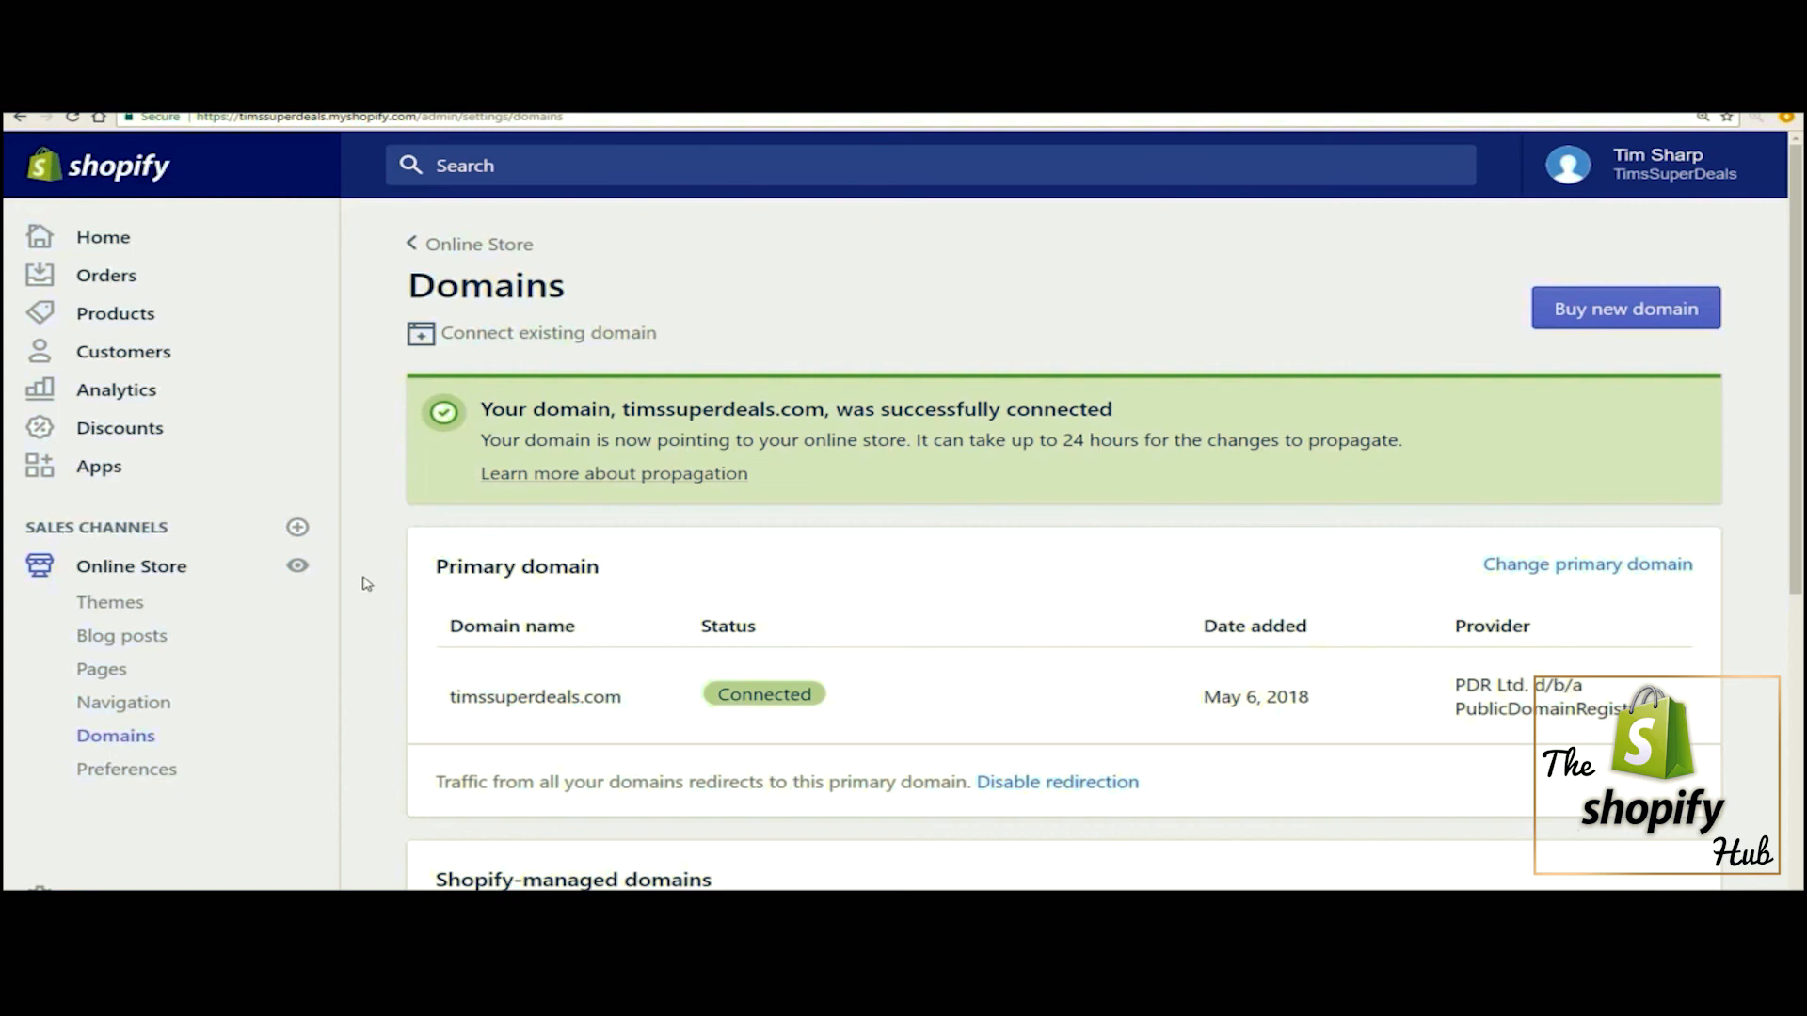
left_click(298, 569)
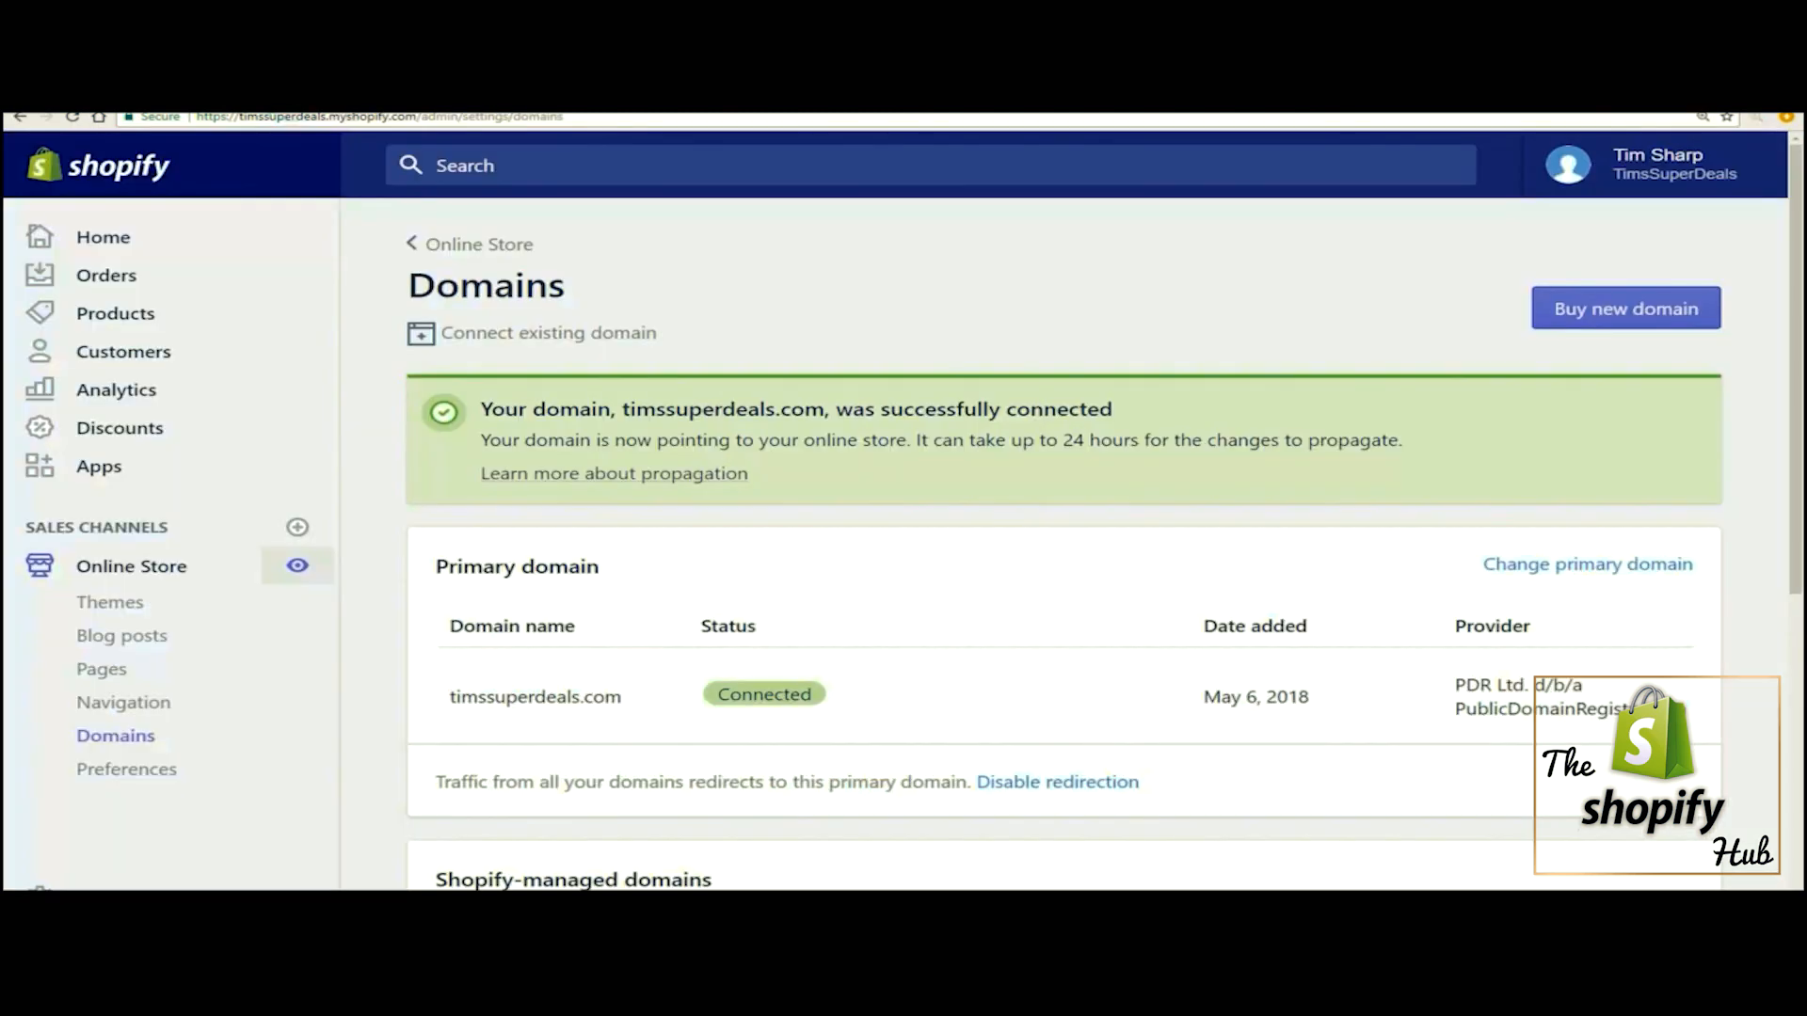
Turn off password protection in the online store's preferences and save the change.
left_click(89, 769)
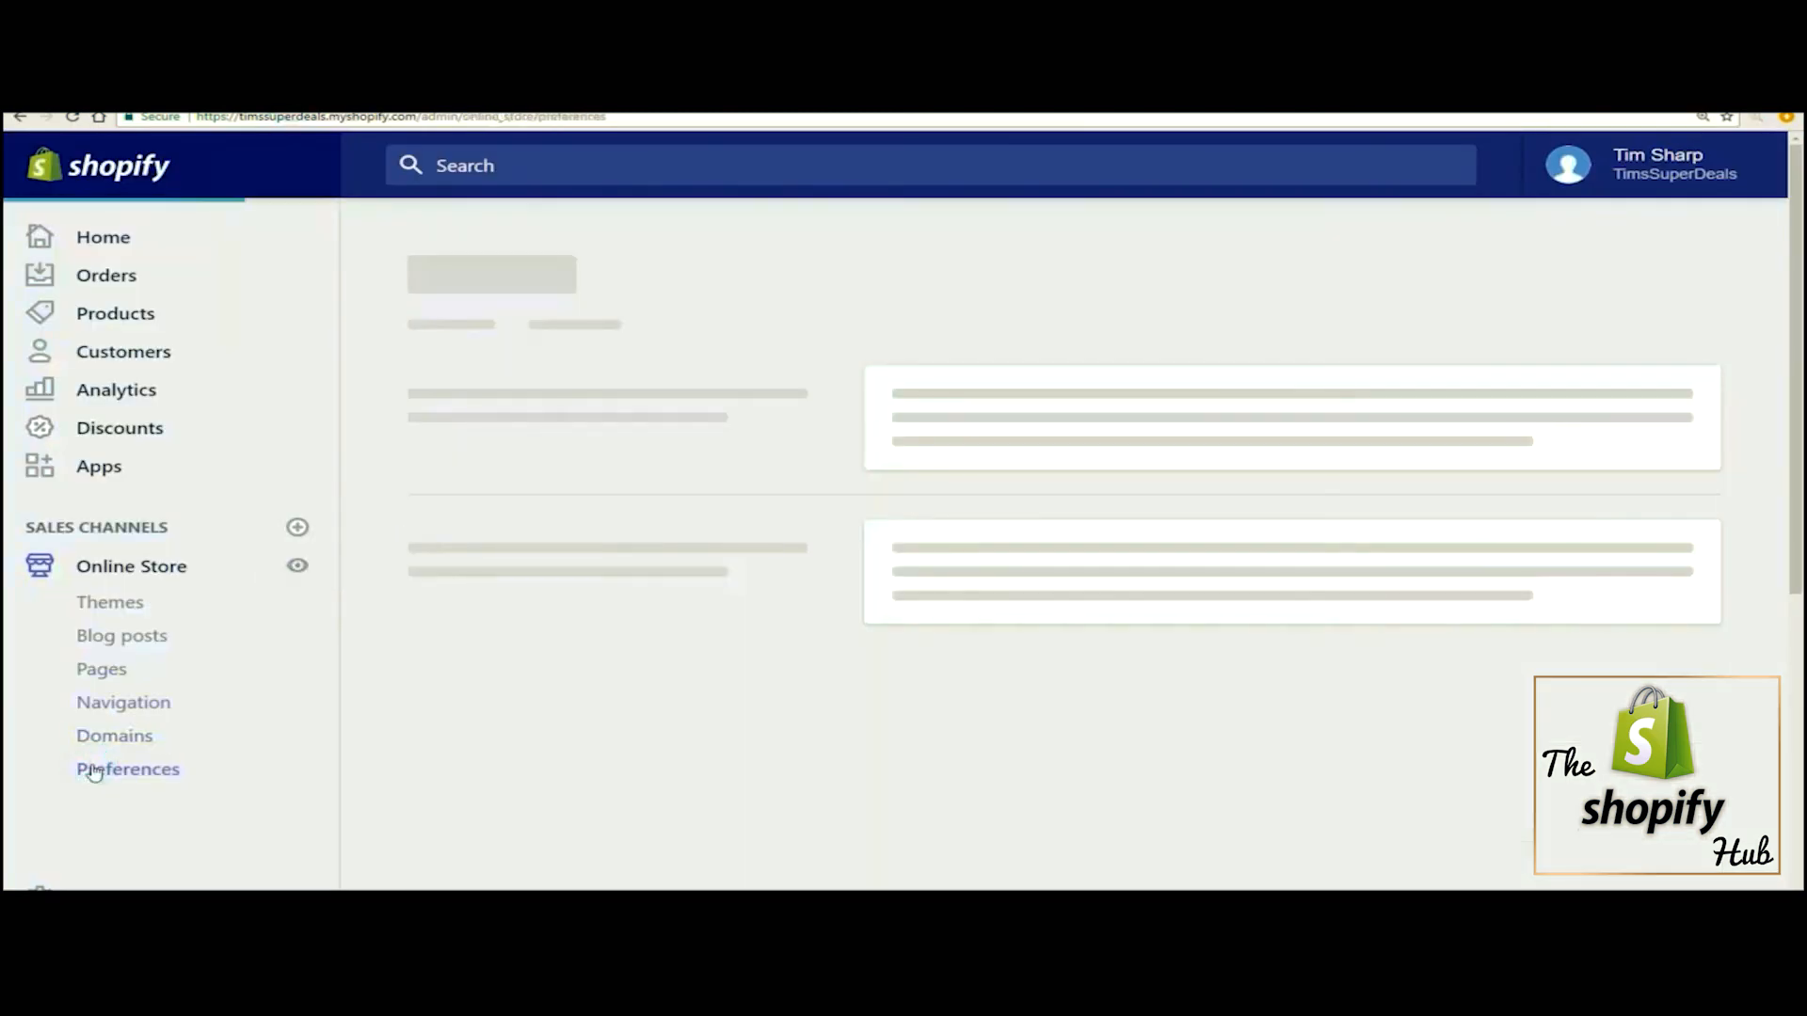
scroll(92, 771, "down", 10)
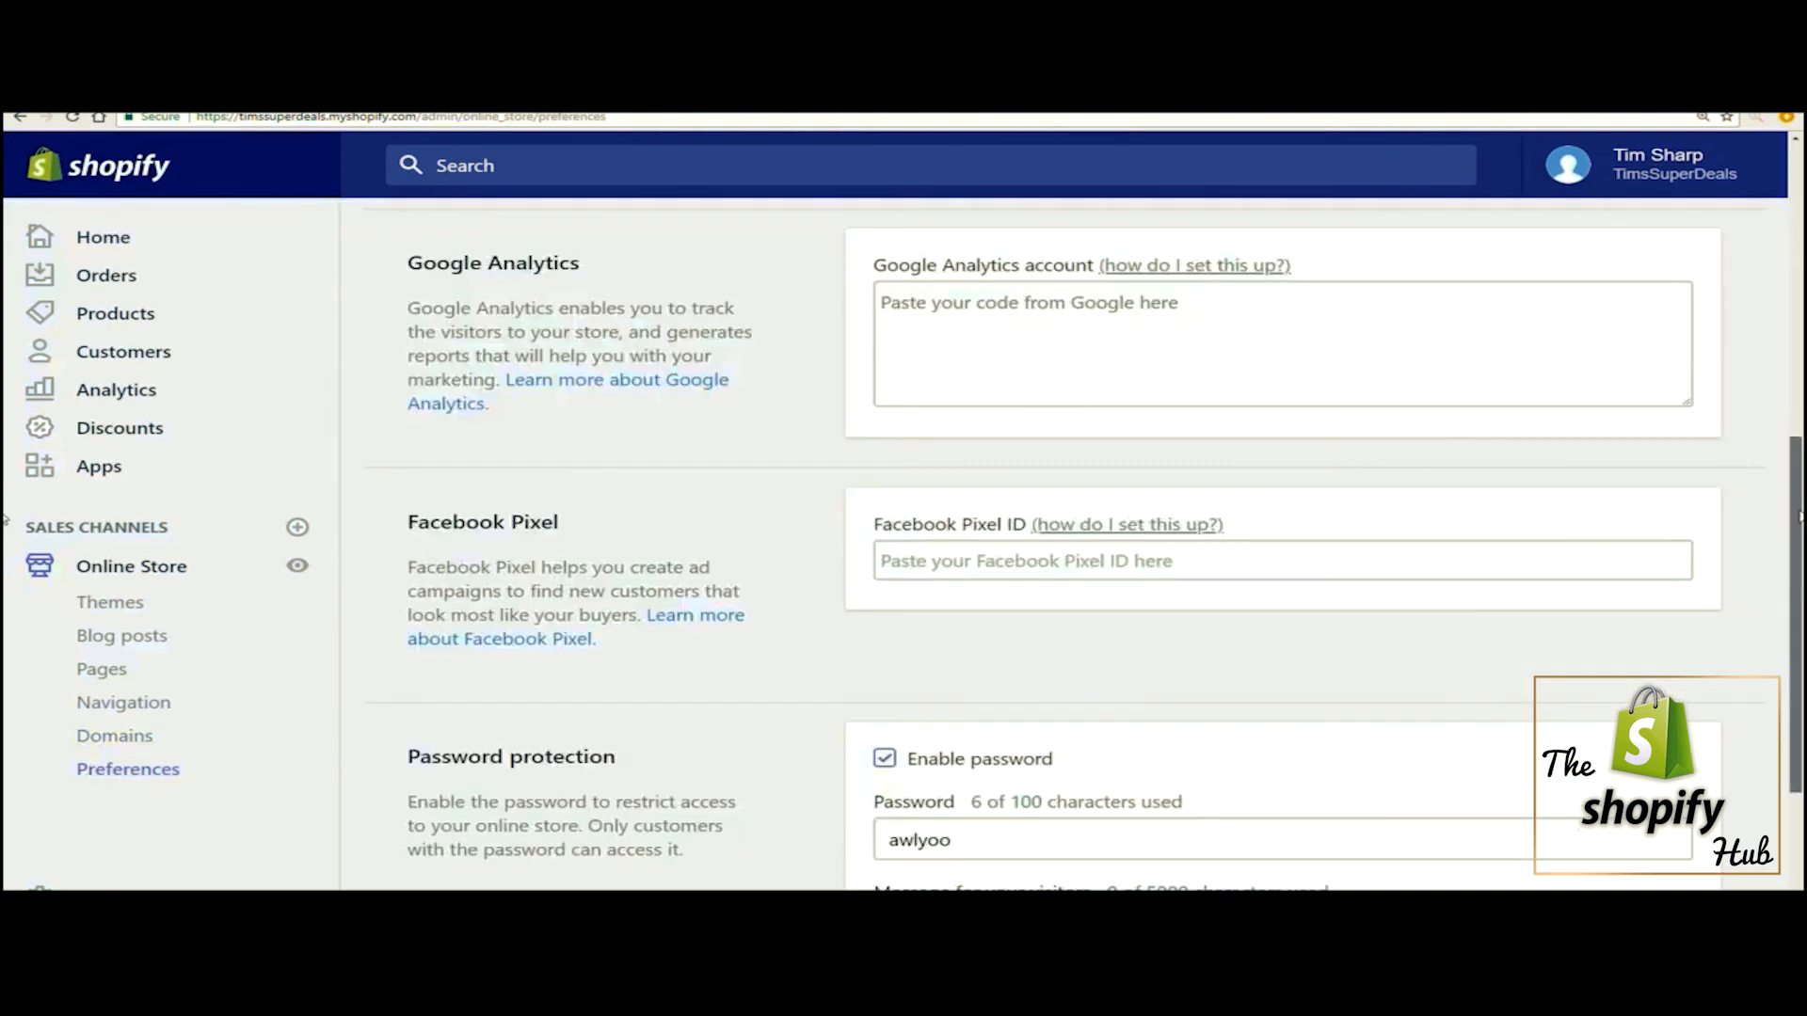
scroll(8, 602, "down", 1)
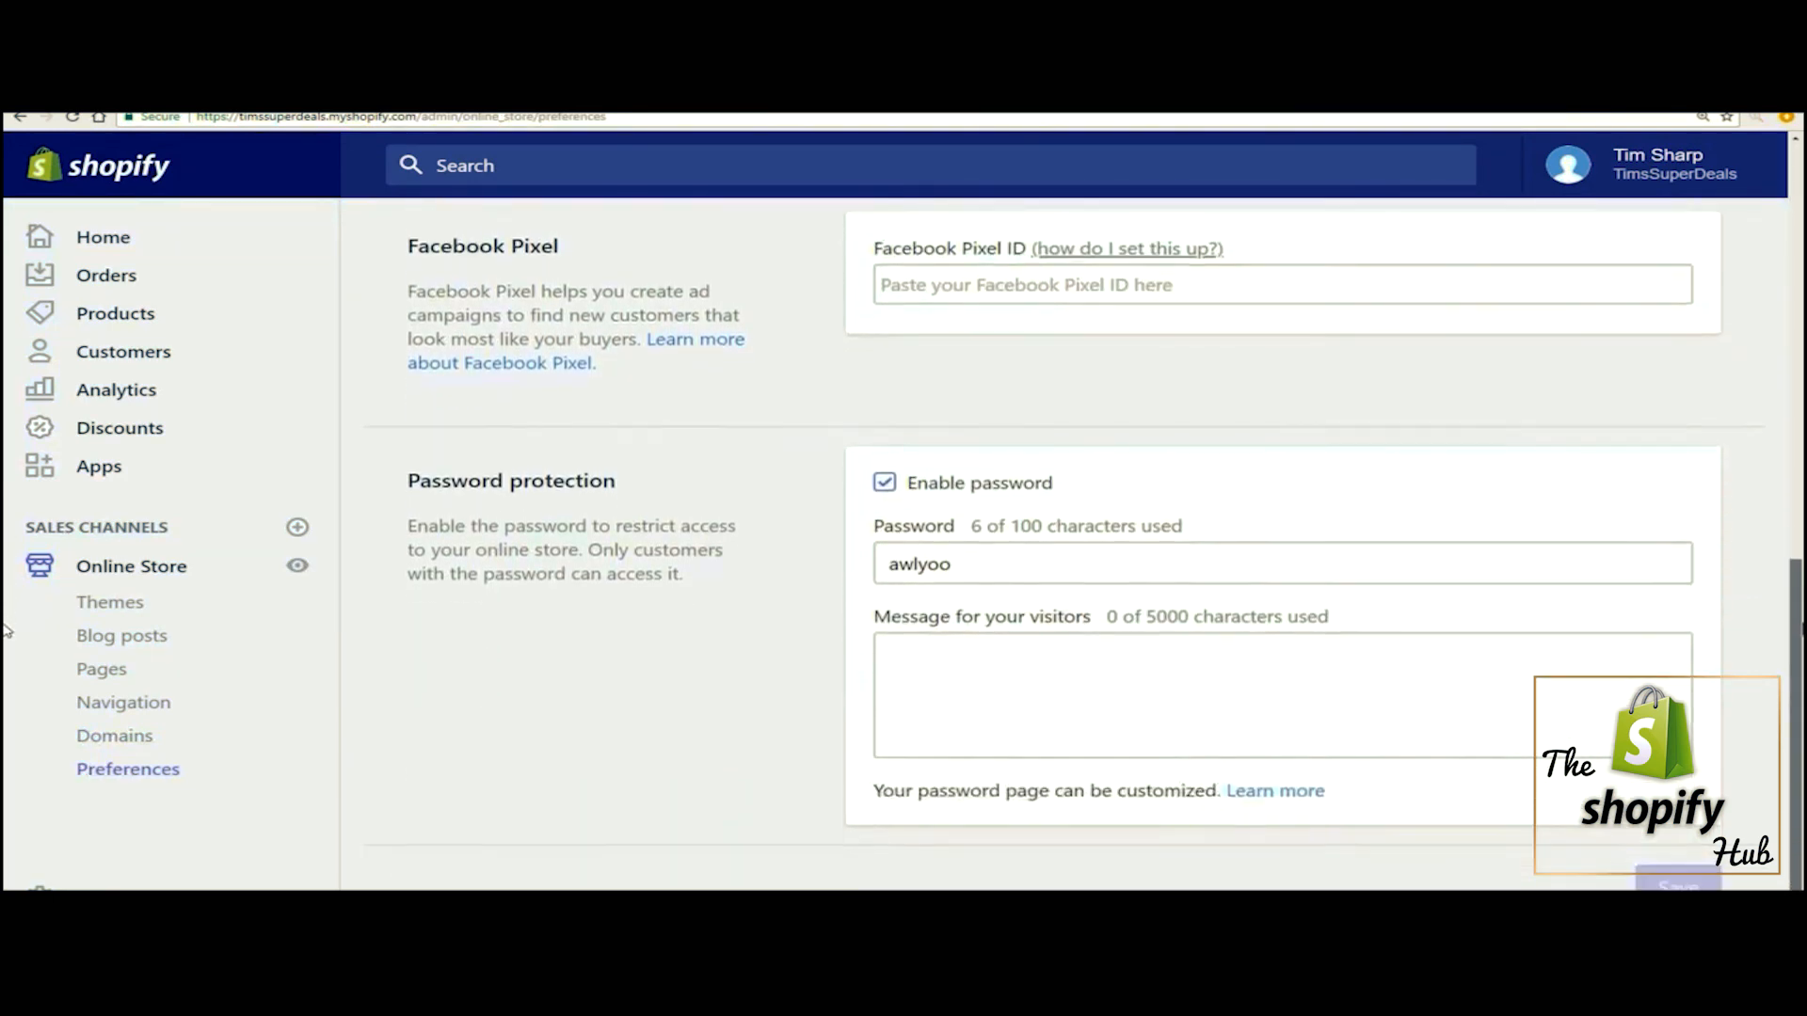
left_click(886, 473)
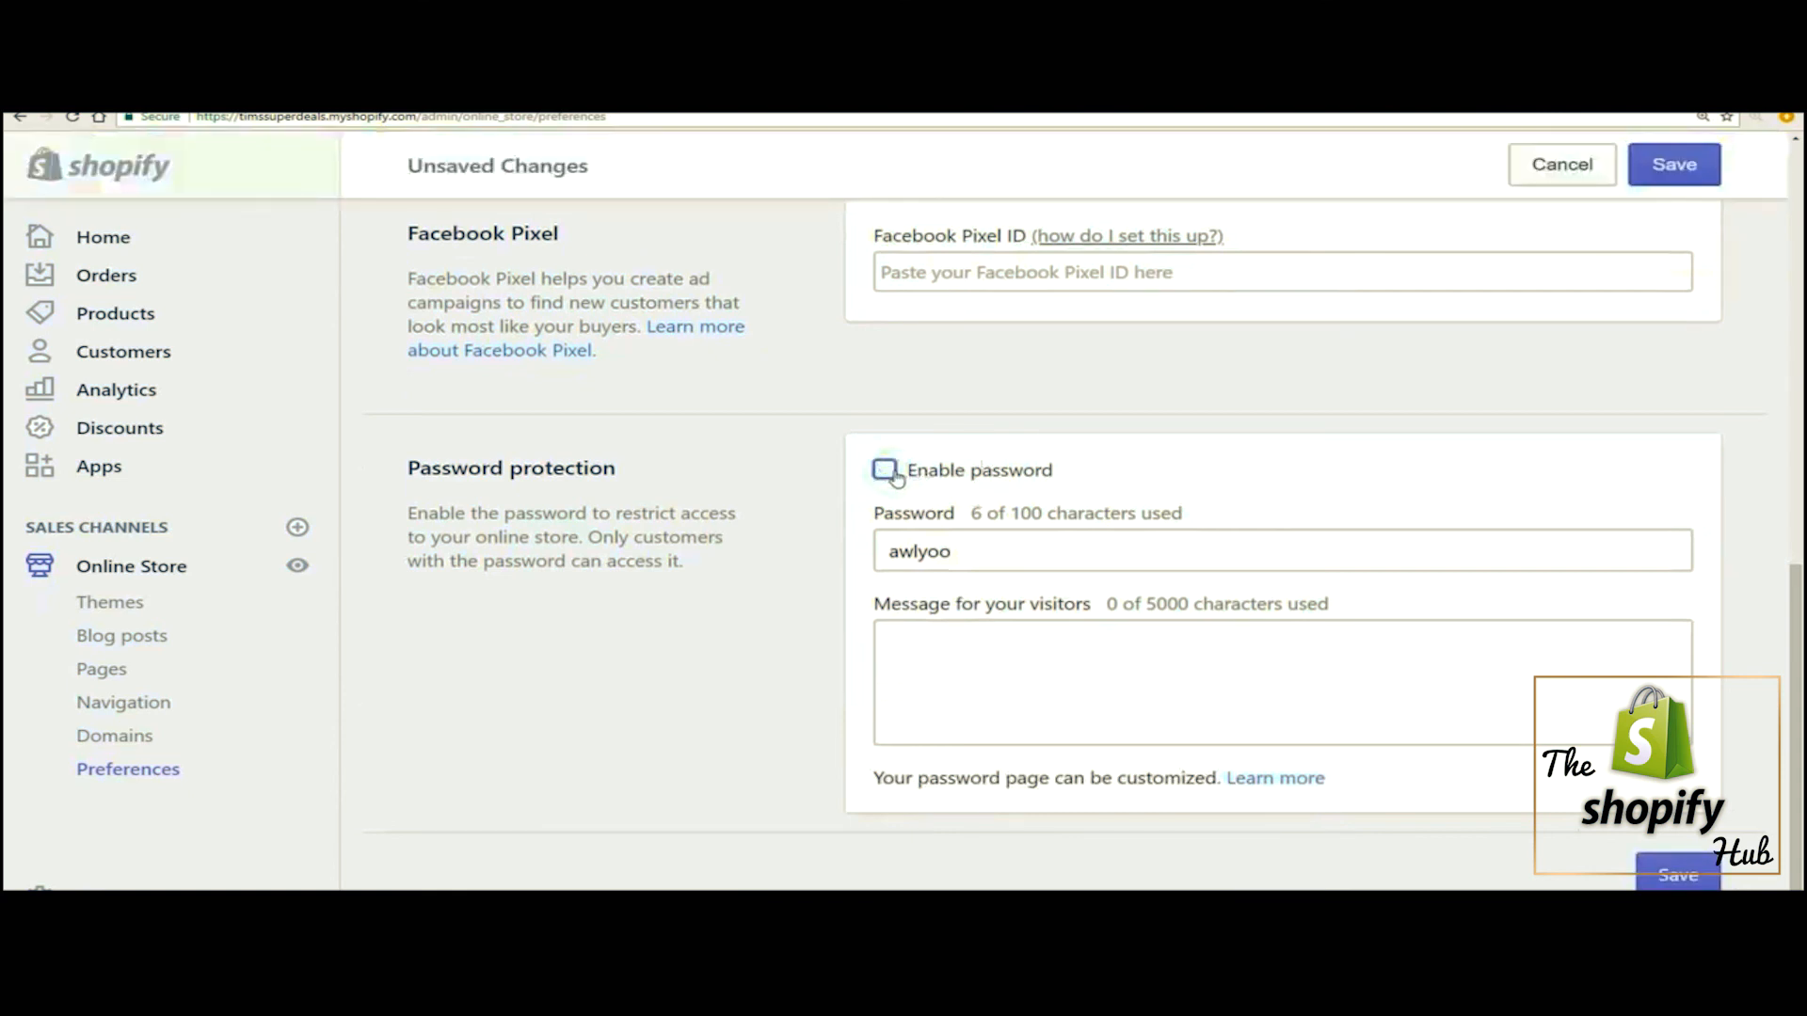
left_click(1680, 878)
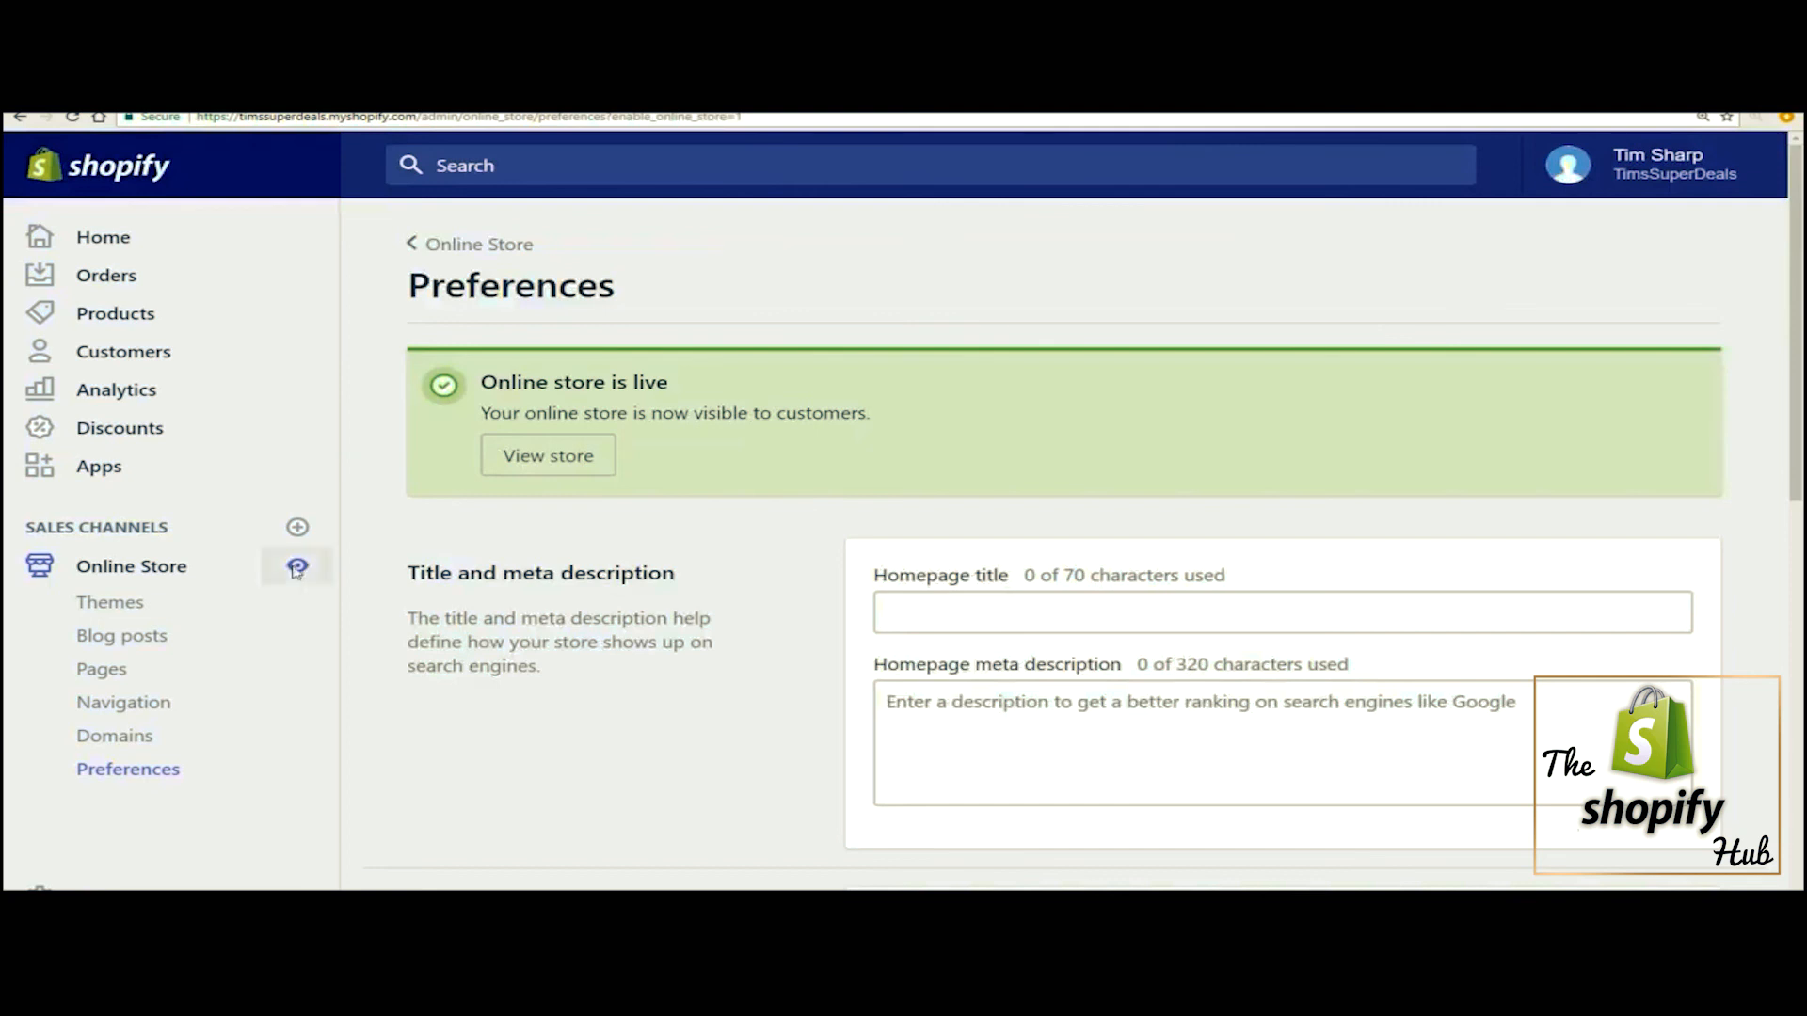
View the live online store and check the web address it opens under.
left_click(296, 568)
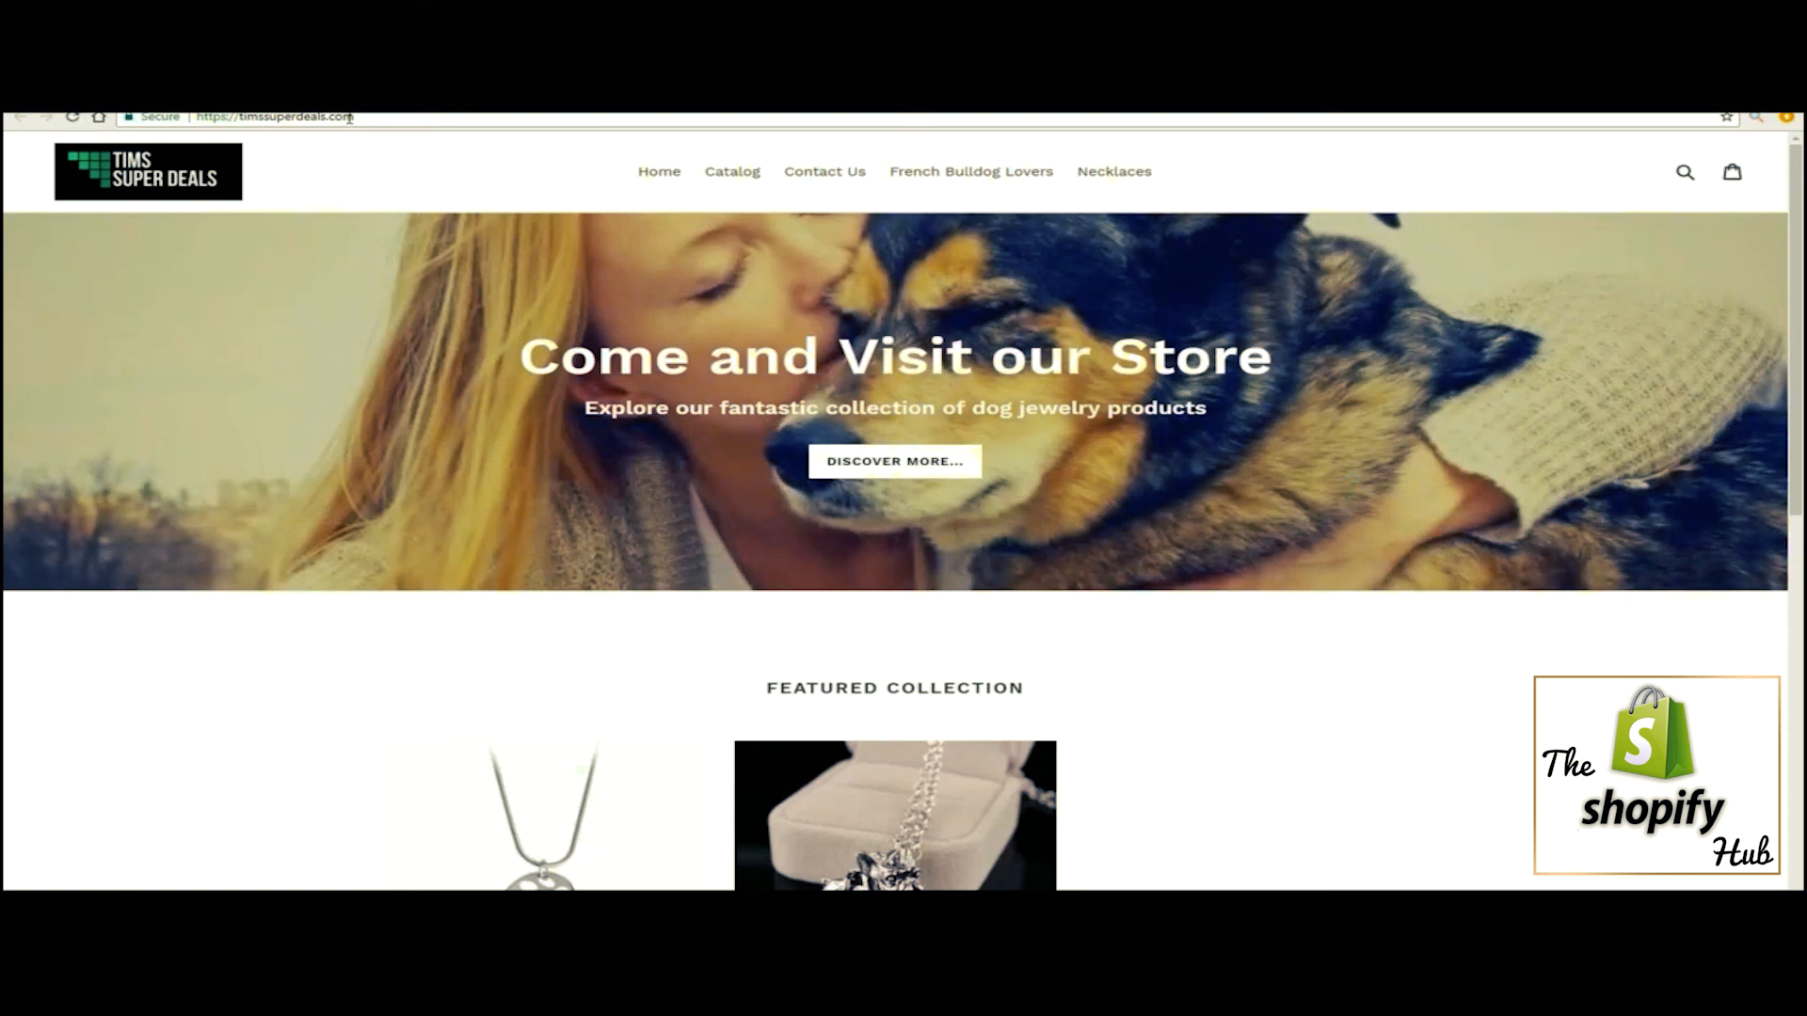
left_click(381, 119)
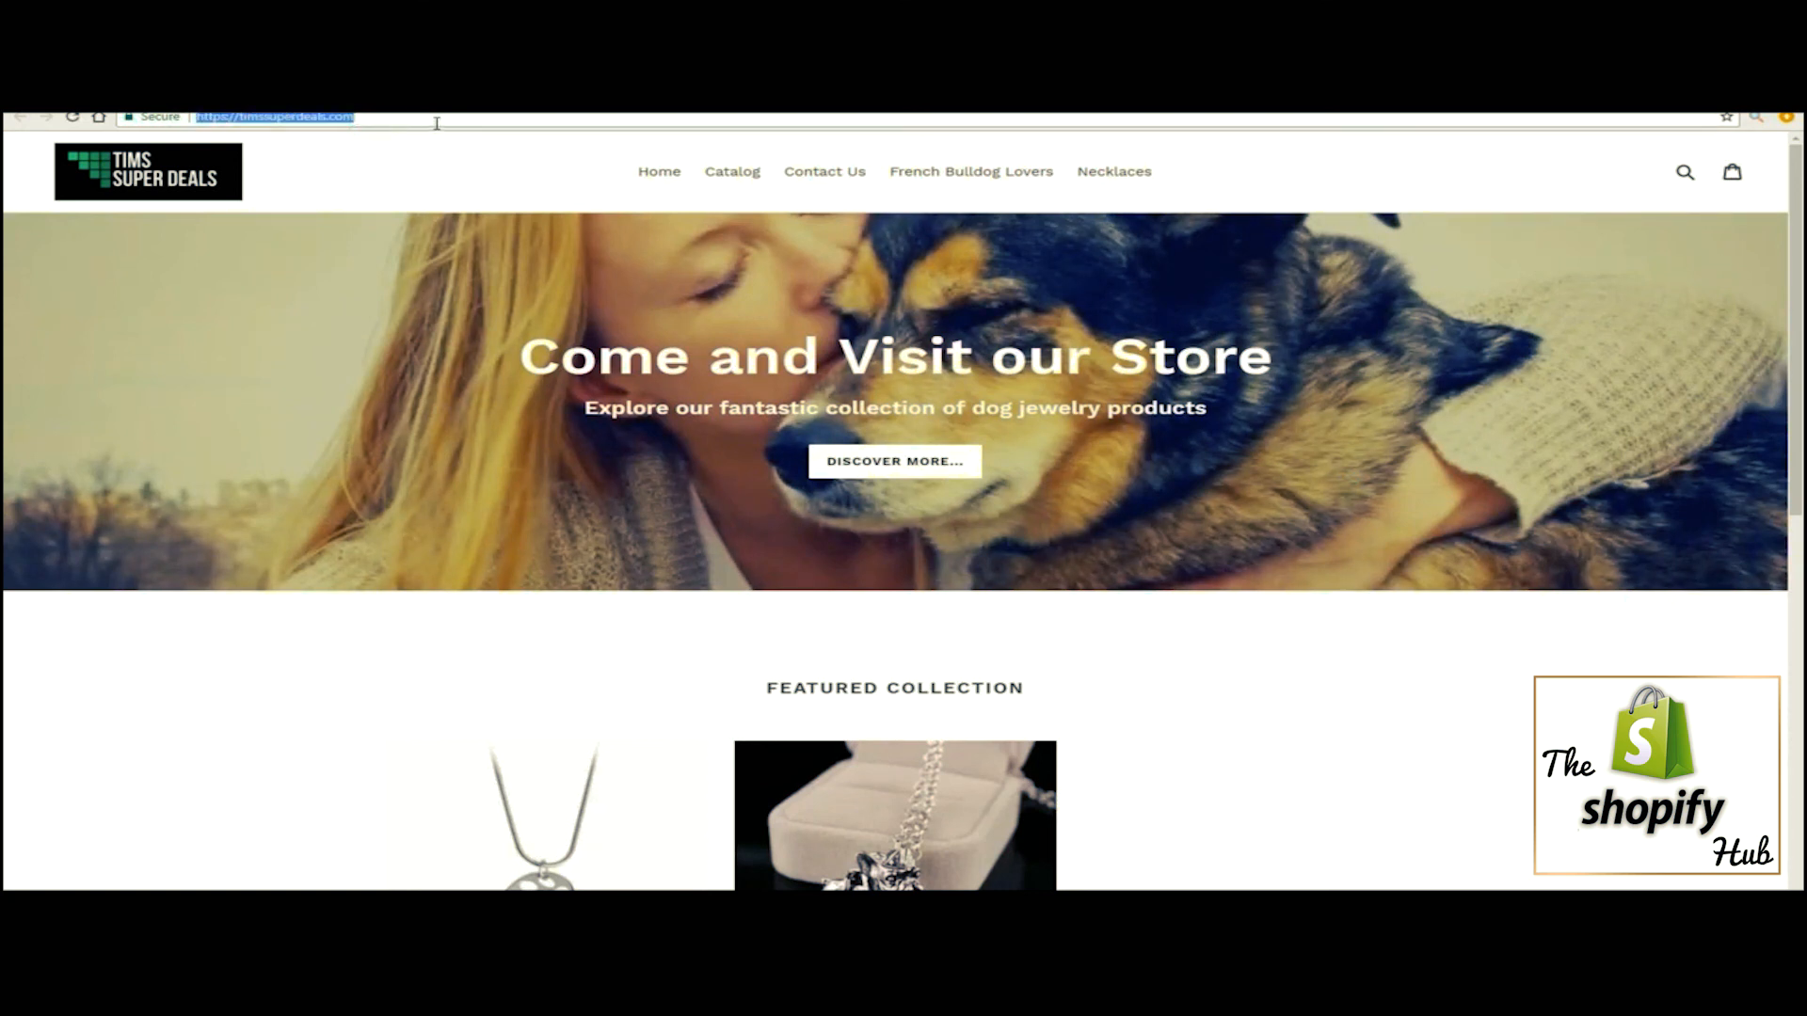